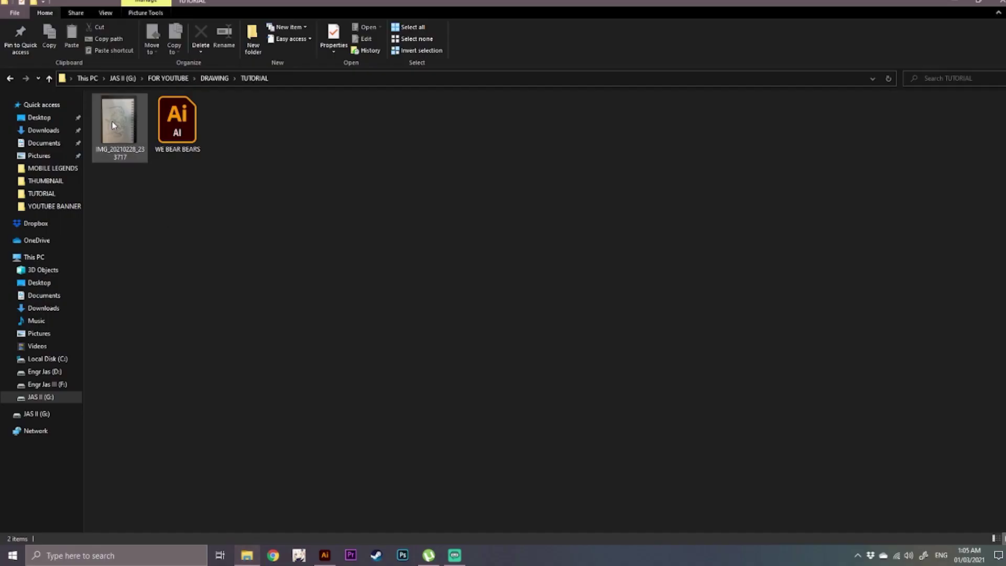
- Place the sketch photo IMG_20210228_233717 from the TUTORIAL folder into the open WE BEAR BEARS Illustrator document
click(112, 121)
drag(117, 154, 557, 293)
click(633, 290)
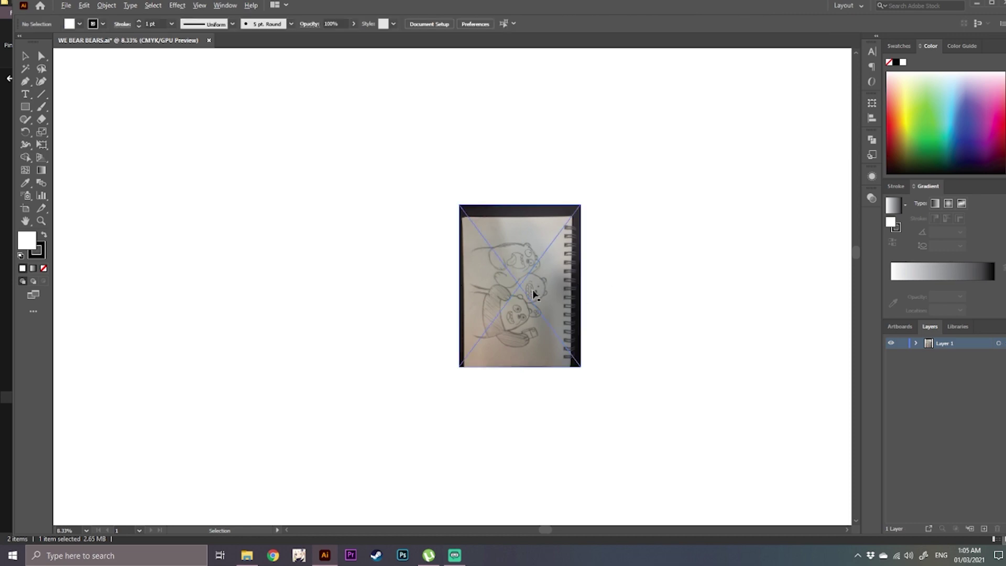
- Rotate the placed sketch photo 90° counter-clockwise so that the bears stand upright
scroll(534, 289, up, 3)
click(588, 294)
scroll(588, 292, down, 2)
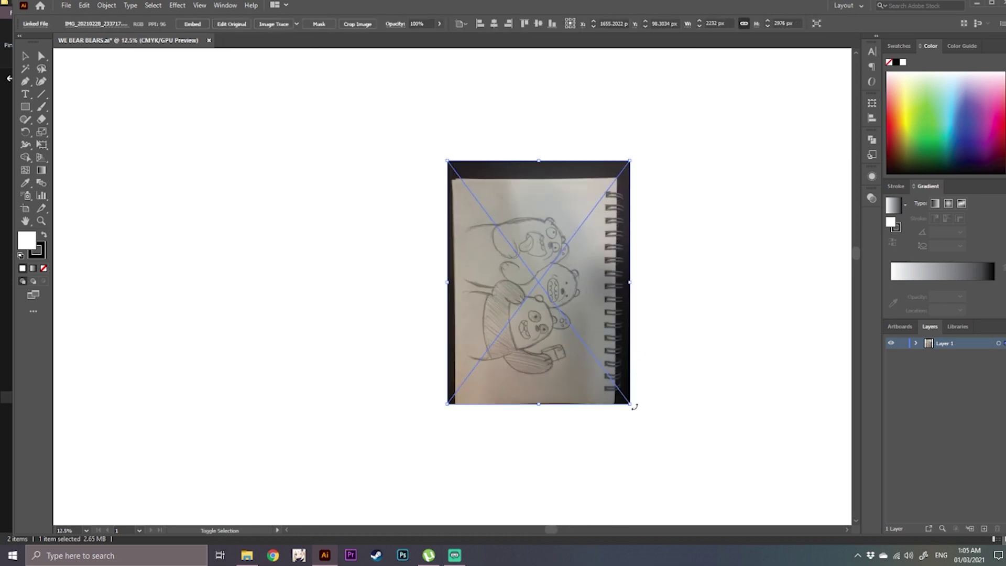
drag(633, 407, 693, 215)
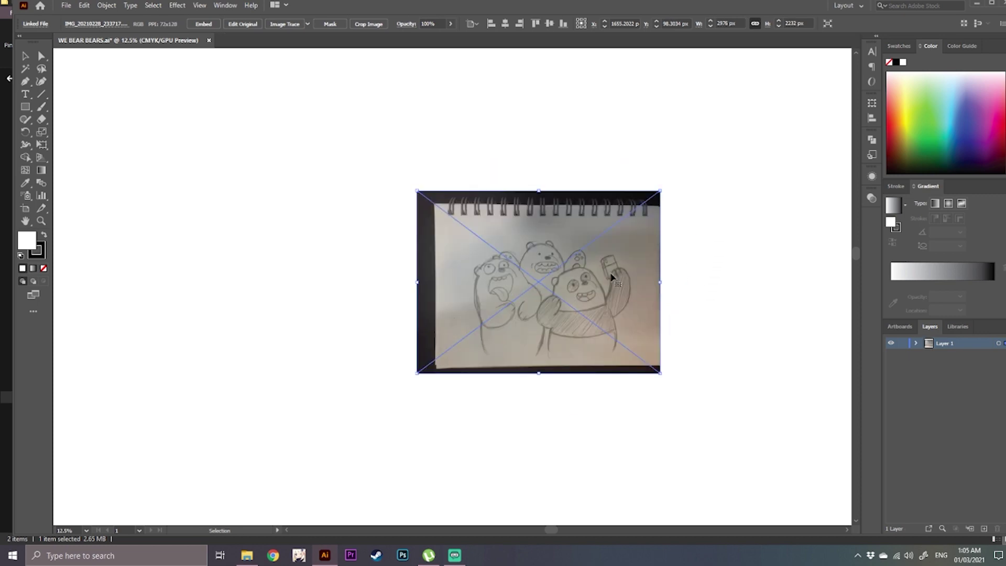
click(691, 263)
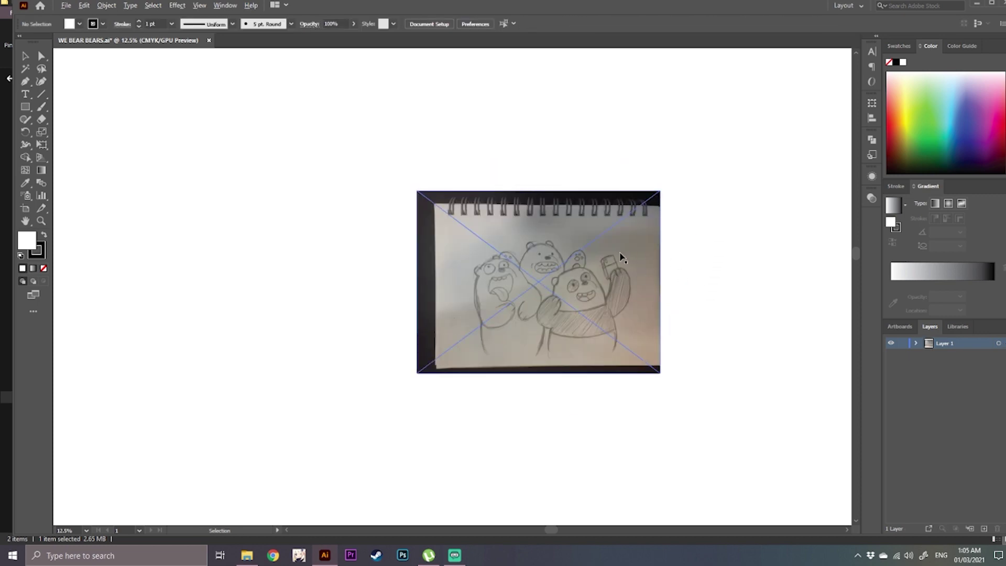
scroll(621, 254, up, 2)
drag(669, 310, 689, 274)
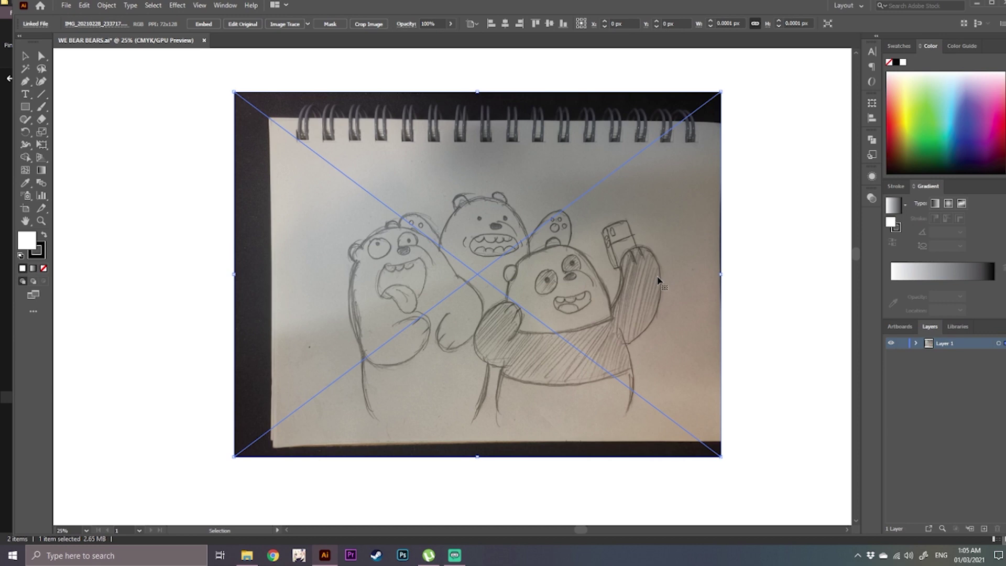
- Add a new layer and draw a rectangle about 2055 × 1511 px on it, covering the three bears
click(984, 528)
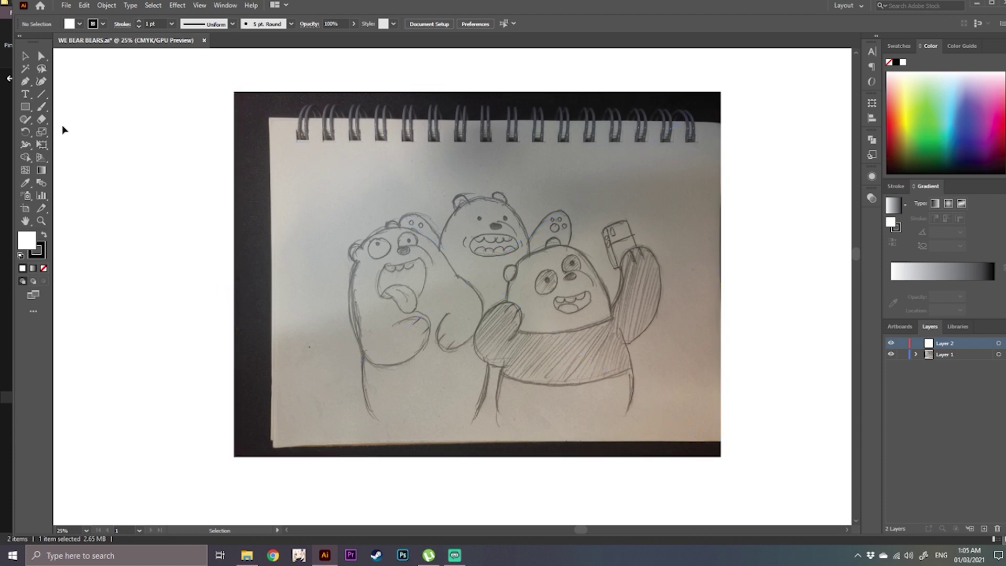
click(24, 108)
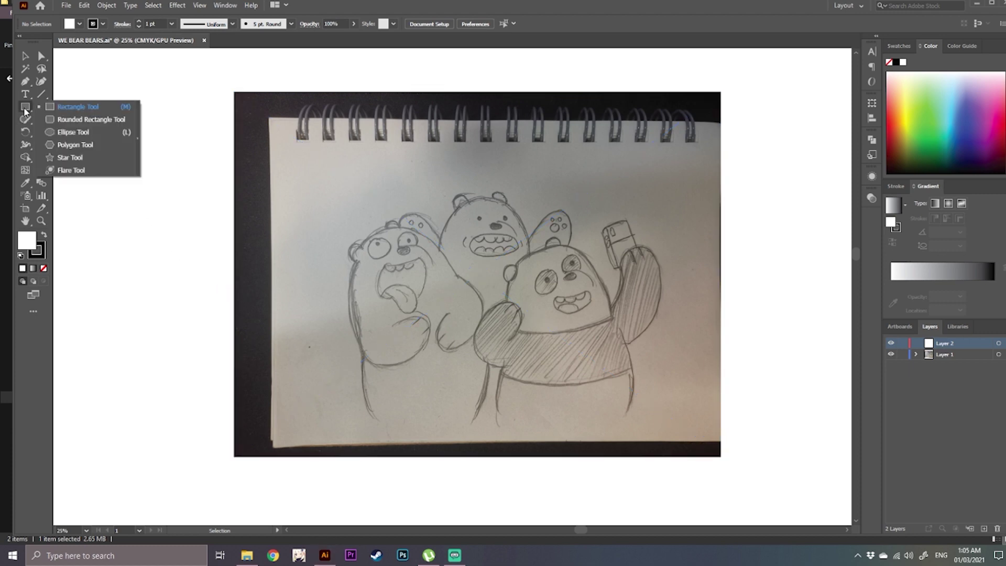
click(71, 107)
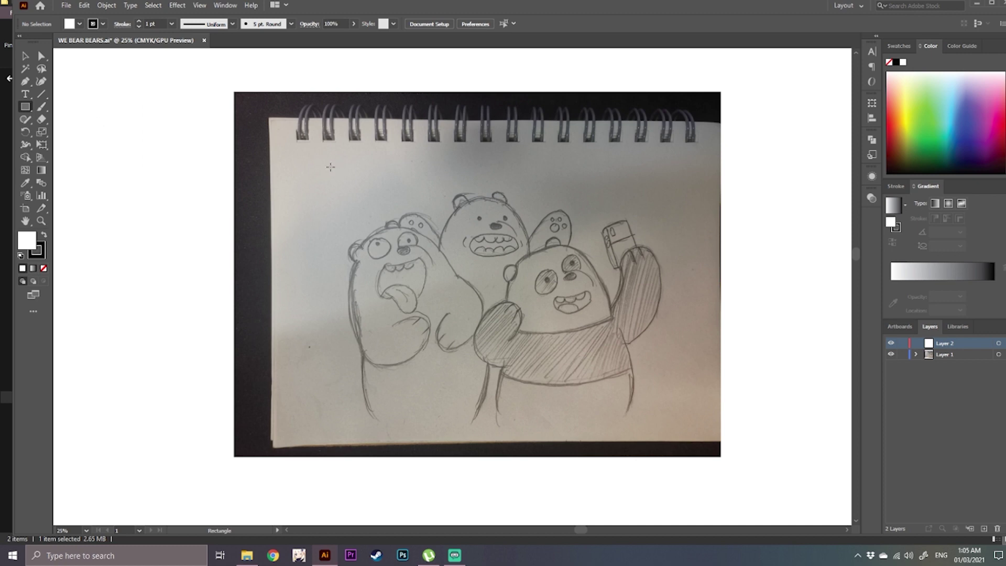
key(m)
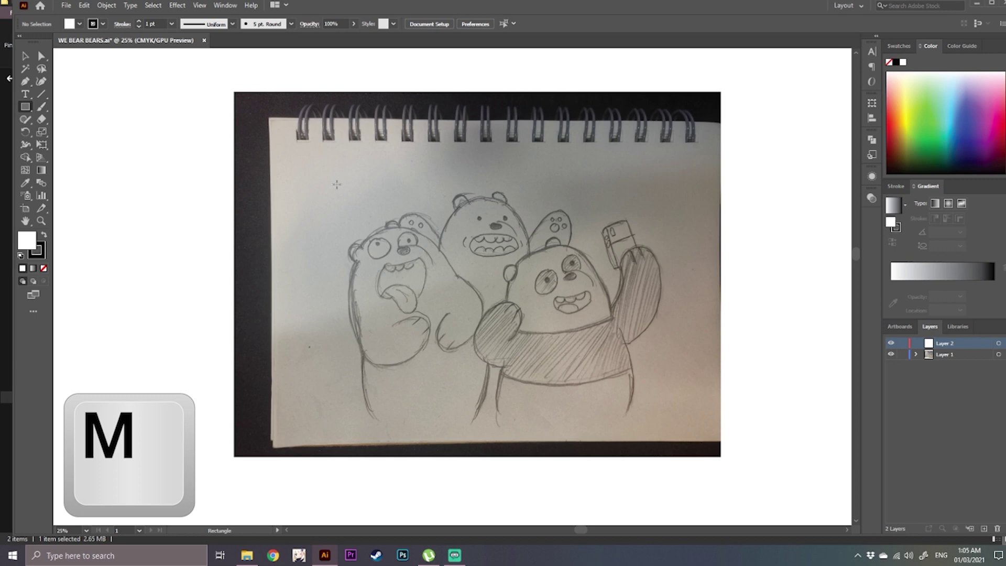
drag(336, 183, 674, 430)
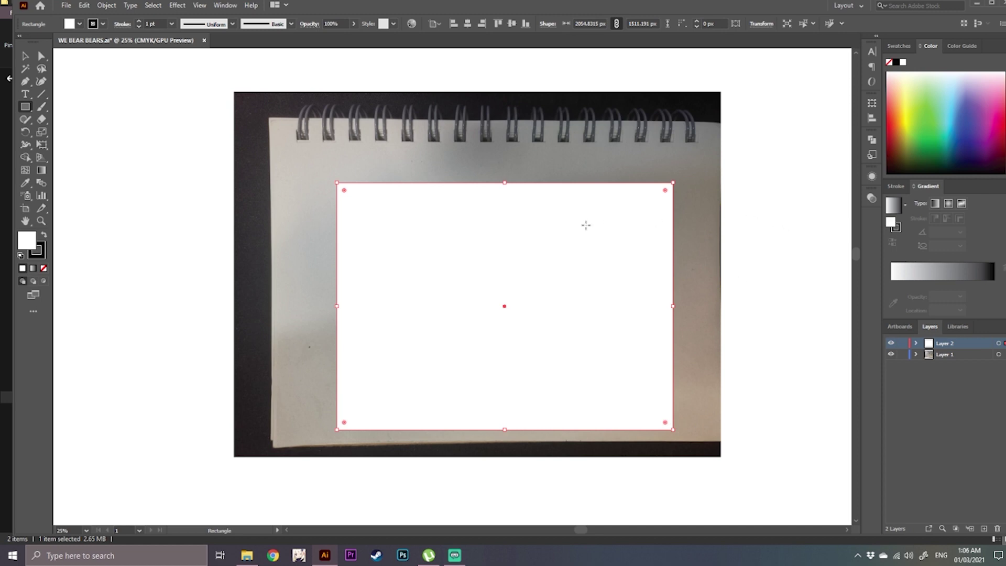
- Remove the rectangle's stroke and fill it with green
key(v)
key(x)
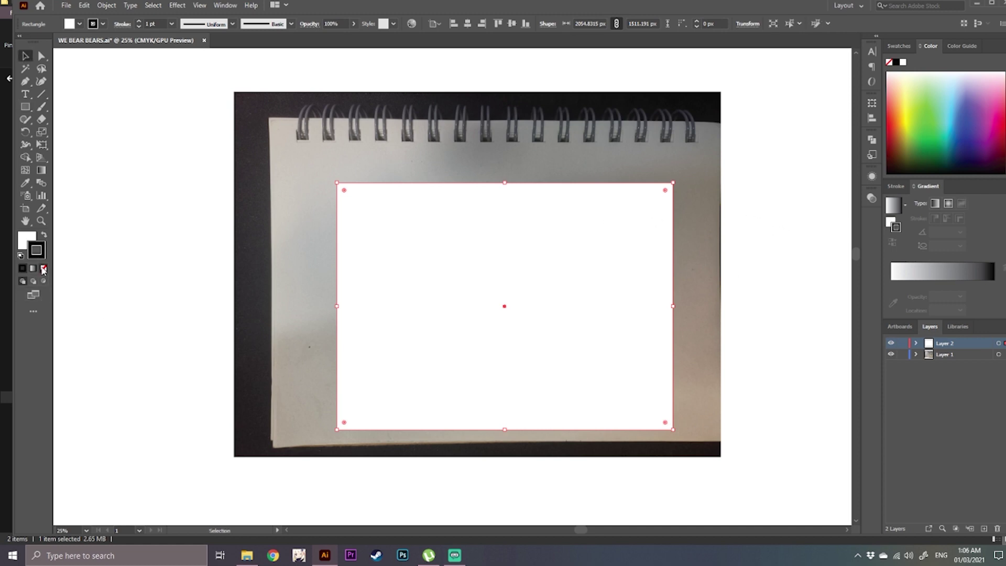
click(43, 269)
click(29, 240)
click(930, 133)
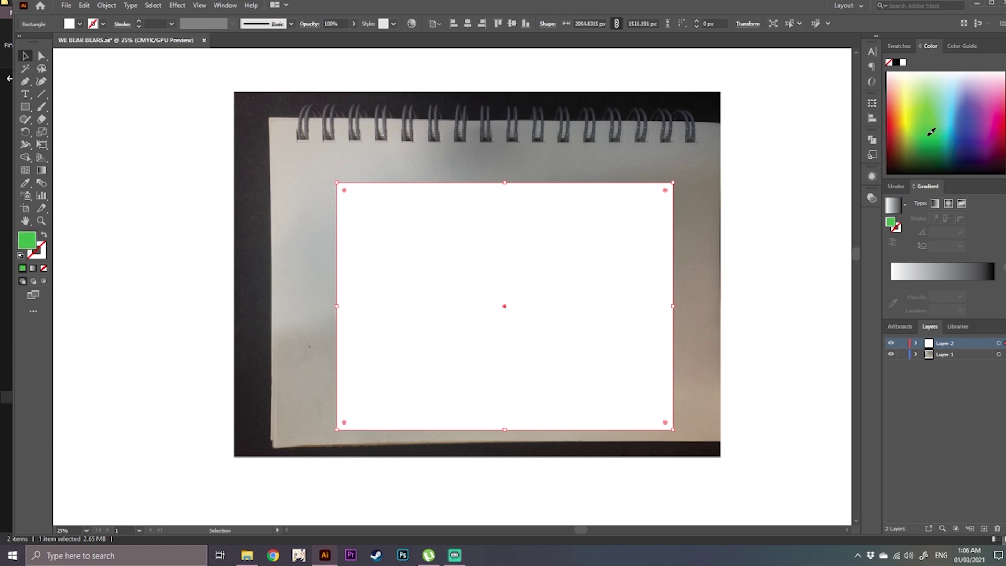
click(931, 132)
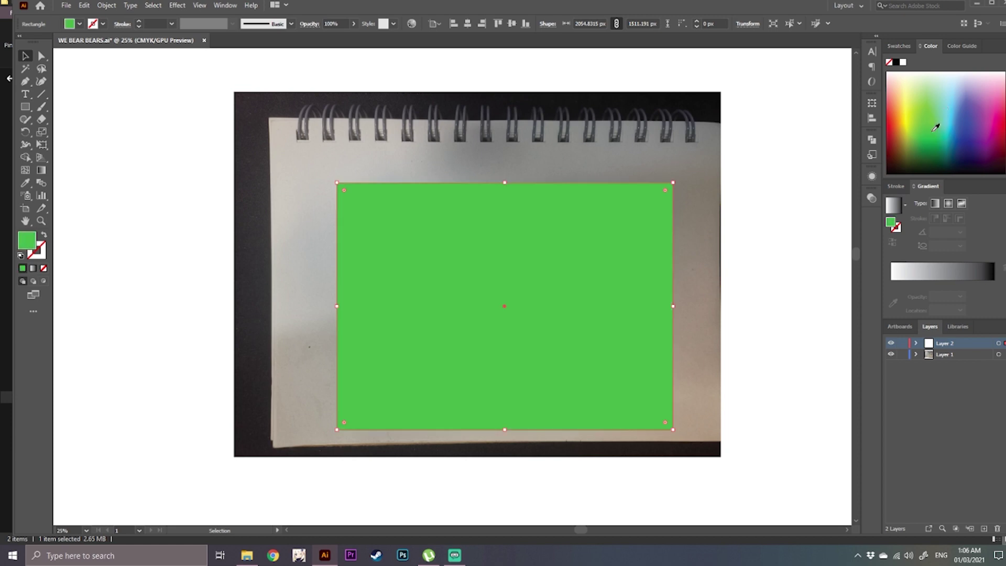
click(756, 195)
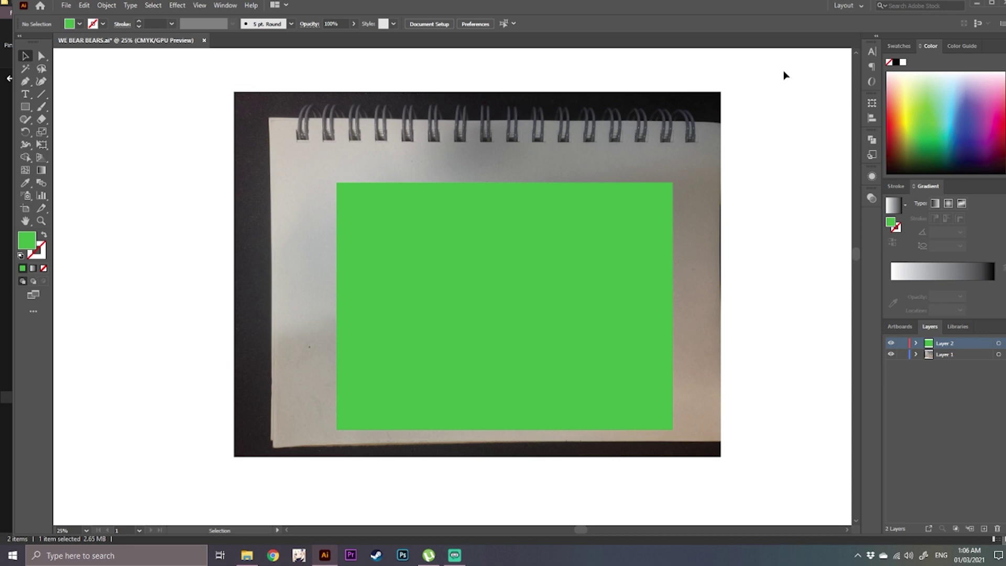
- Make a clipping mask from the green rectangle and the sketch photo to crop the photo around the bears
drag(784, 71, 156, 516)
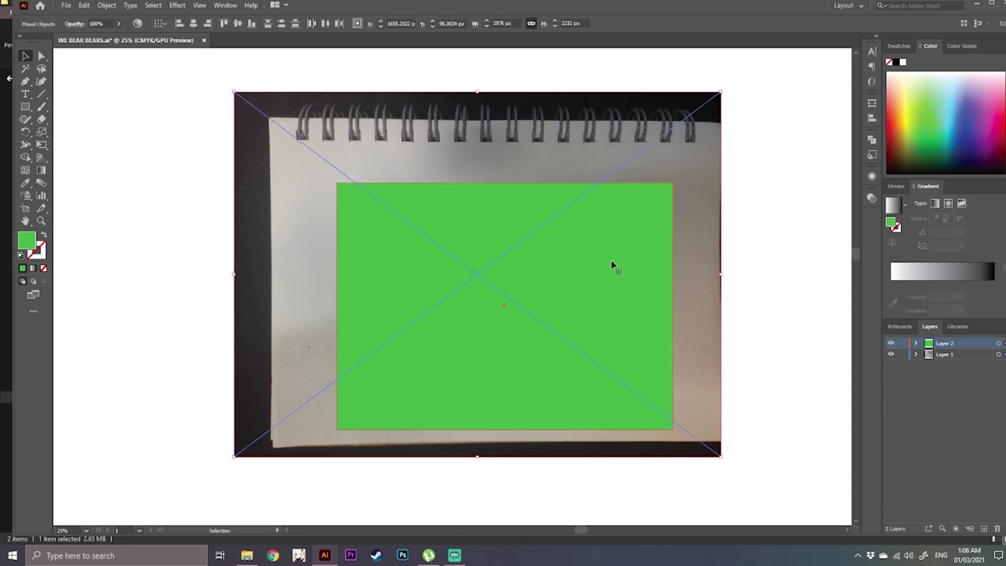
right_click(574, 246)
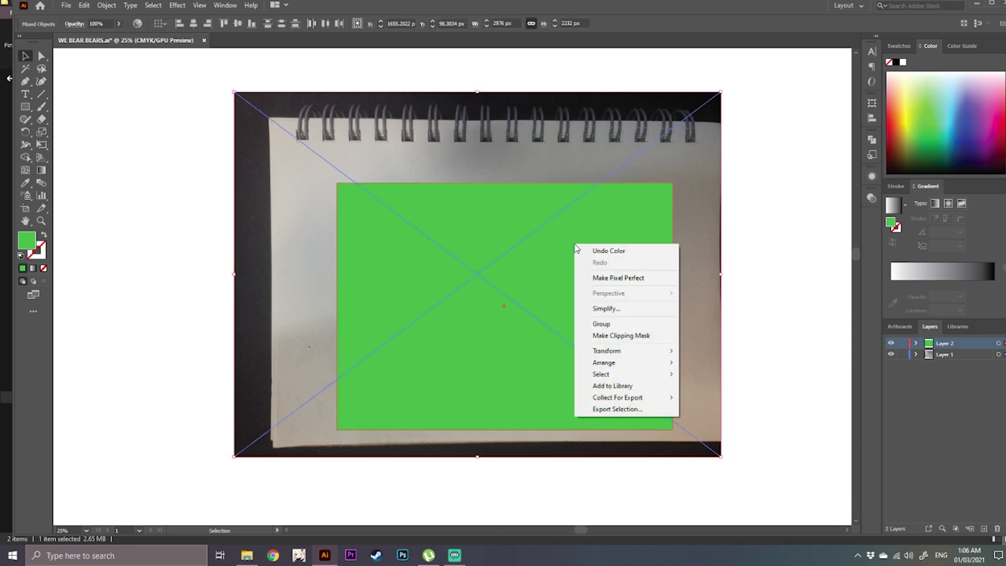
click(628, 340)
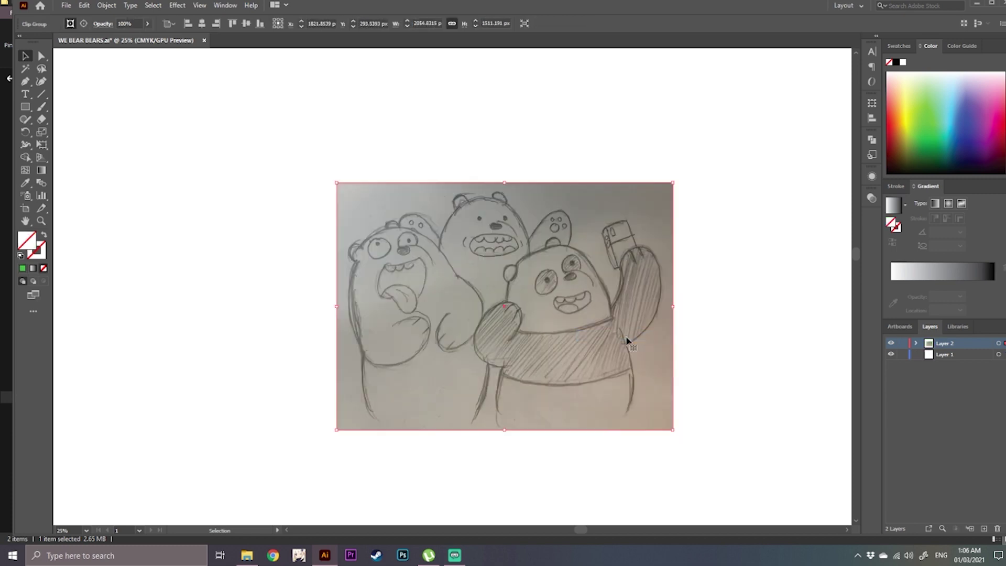
click(738, 274)
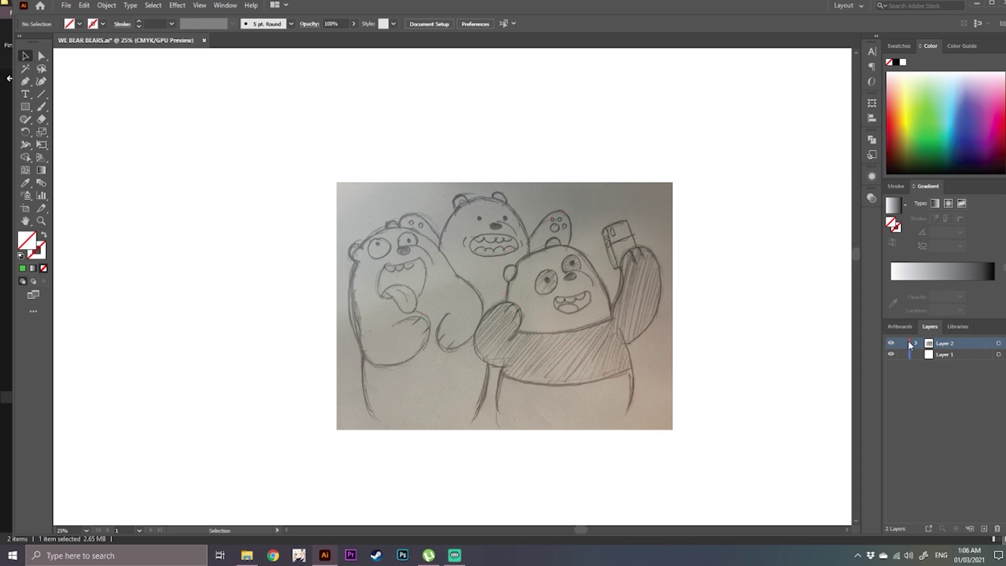
- Lock Layer 2, which holds the clipped sketch, and add a new layer above it
click(955, 355)
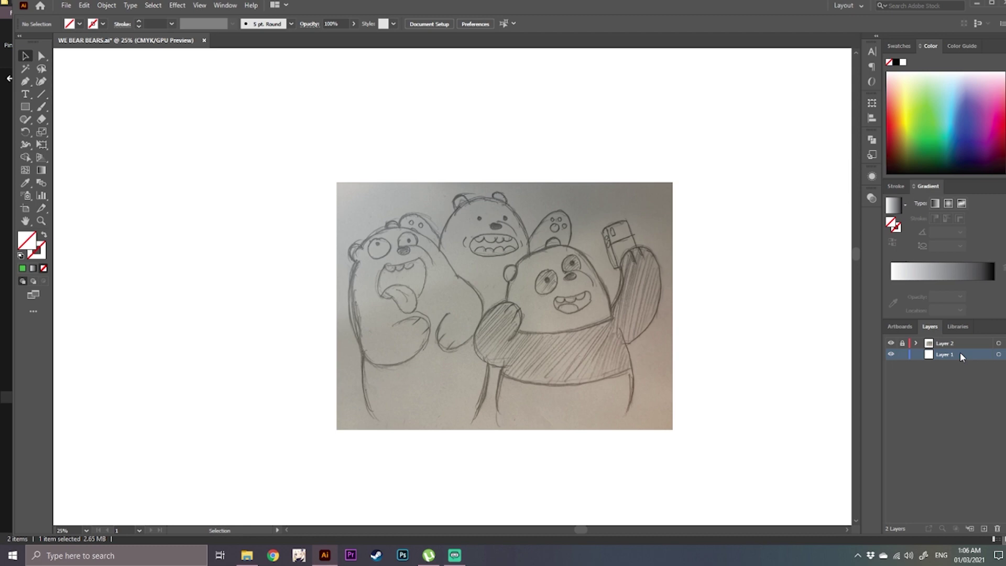
click(957, 344)
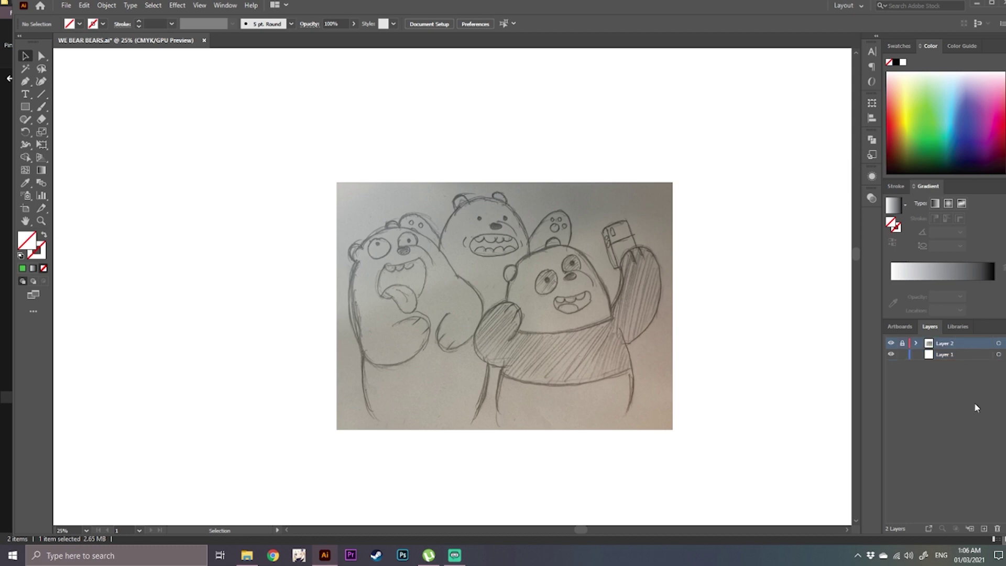
click(983, 529)
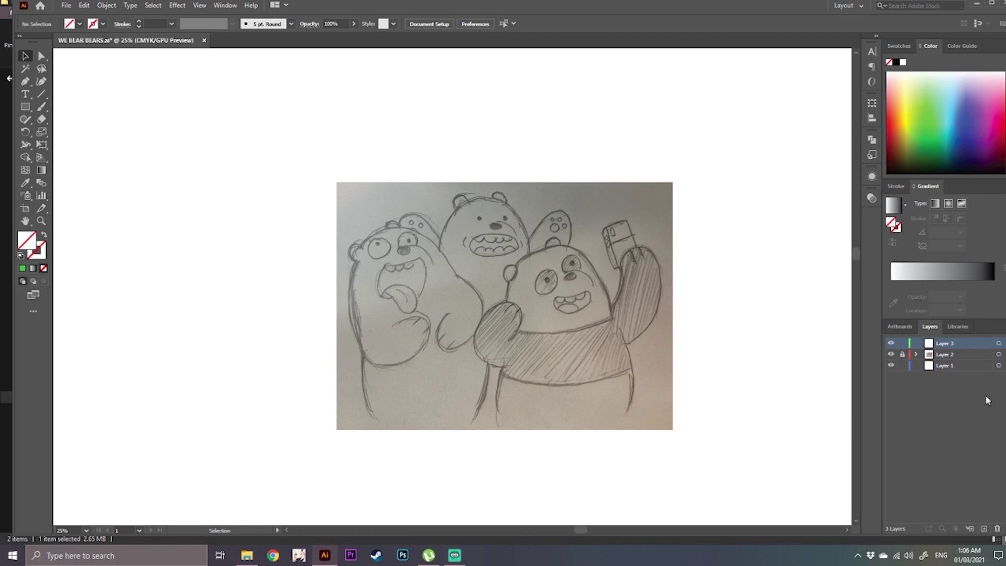
- Delete the empty Layer 1 and rename the new uppermost layer OUTLINE
click(952, 366)
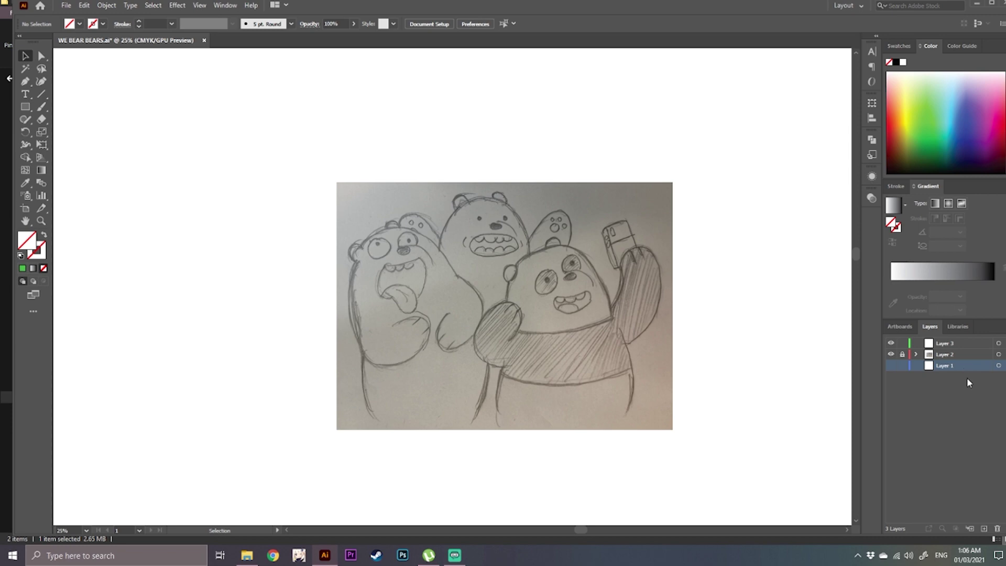
click(997, 528)
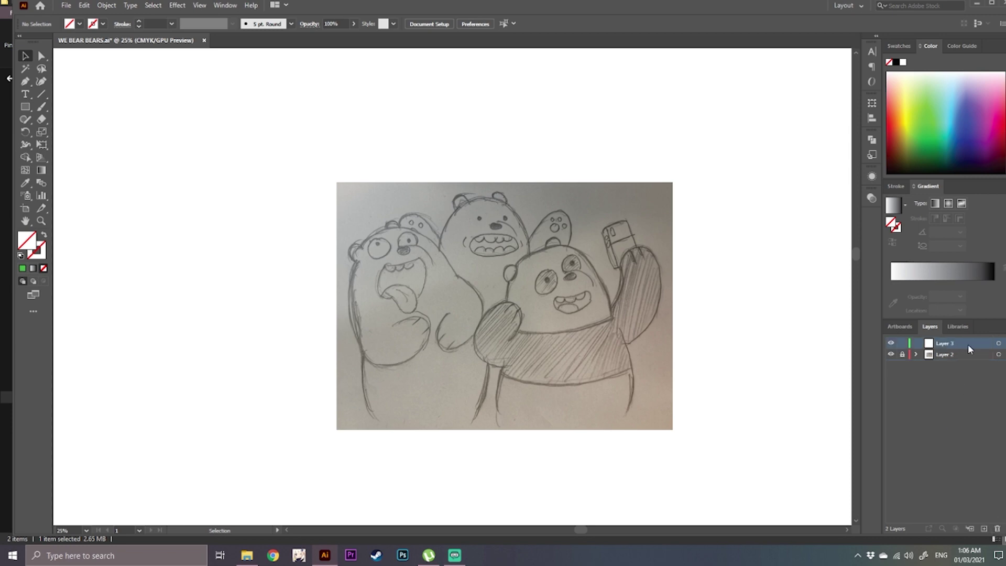
double_click(941, 344)
text(OUTLINE)
key(Return)
scroll(518, 281, down, 1)
scroll(522, 279, up, 3)
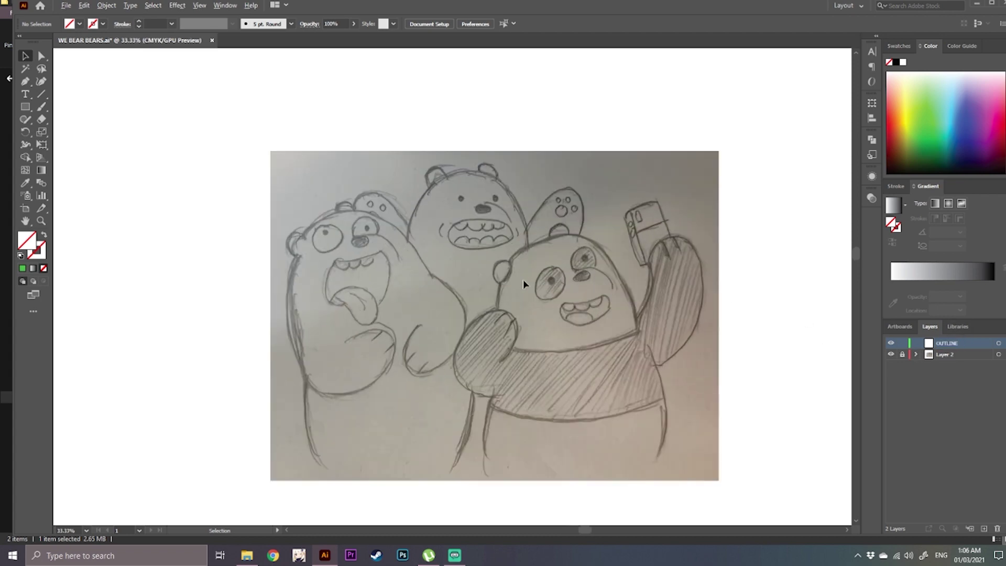
scroll(527, 293, down, 2)
scroll(534, 300, up, 2)
key(space)
drag(561, 343, 531, 300)
scroll(594, 270, down, 1)
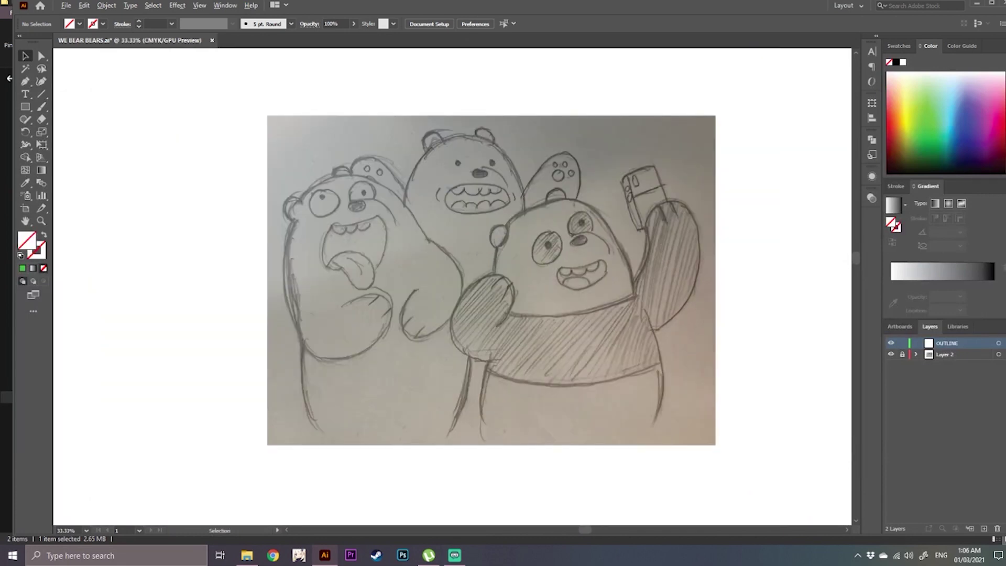
- Add a new layer named GREY beneath the locked sketch layer
click(941, 356)
click(902, 356)
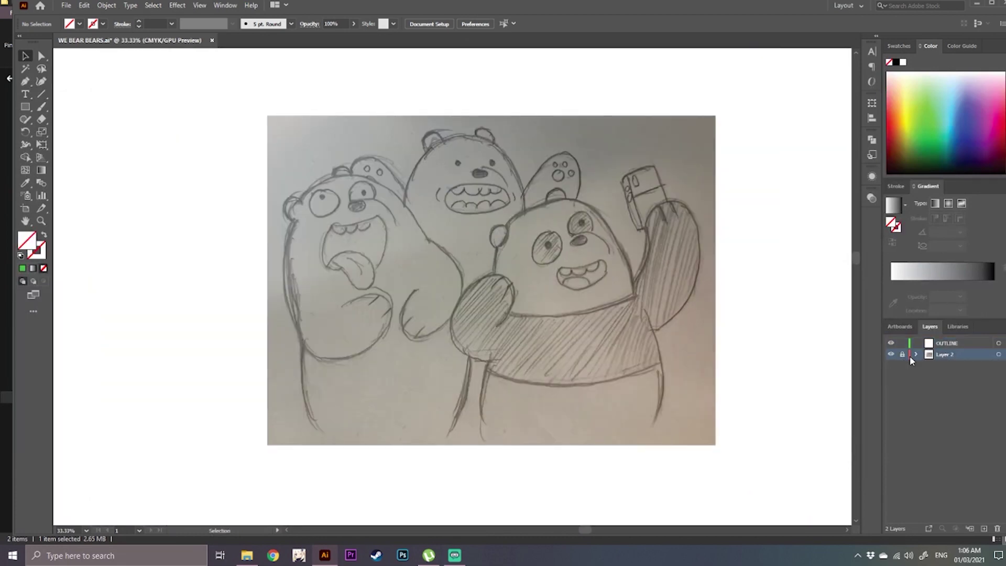
click(901, 356)
click(984, 527)
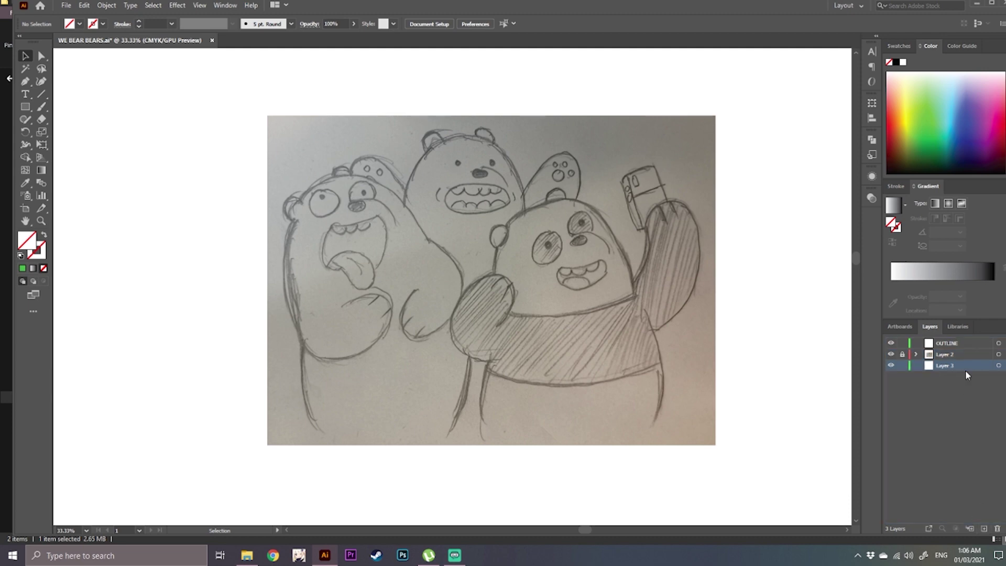
- Set the fill colour to a medium grey, keeping no stroke
key(ctrl+minus)
key(ctrl+minus)
double_click(24, 241)
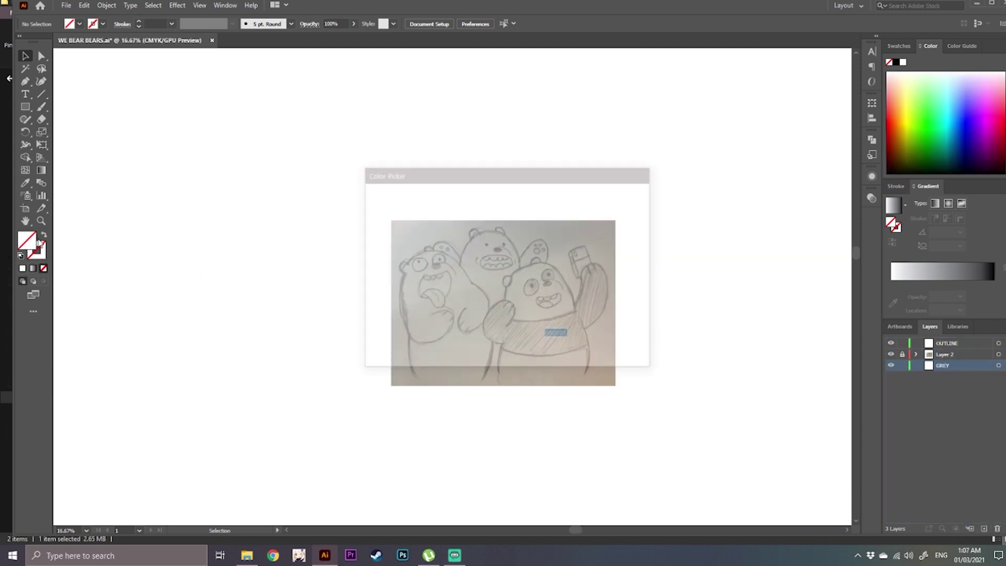
drag(391, 251, 352, 254)
click(620, 208)
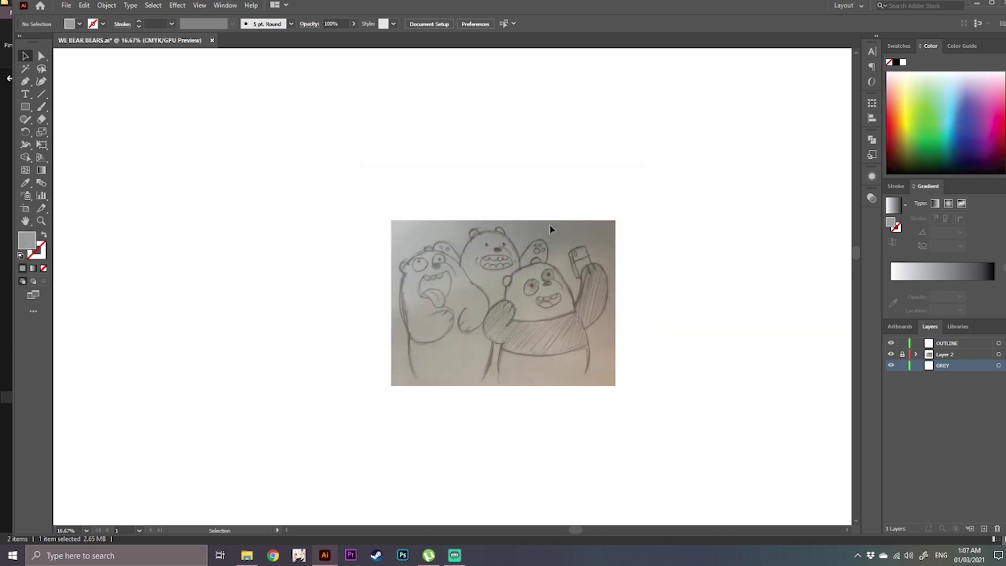
- Draw a large grey rectangle on the GREY layer as a background extending well beyond the sketch on all sides
key(m)
key(ctrl+minus)
key(ctrl+minus)
key(ctrl+minus)
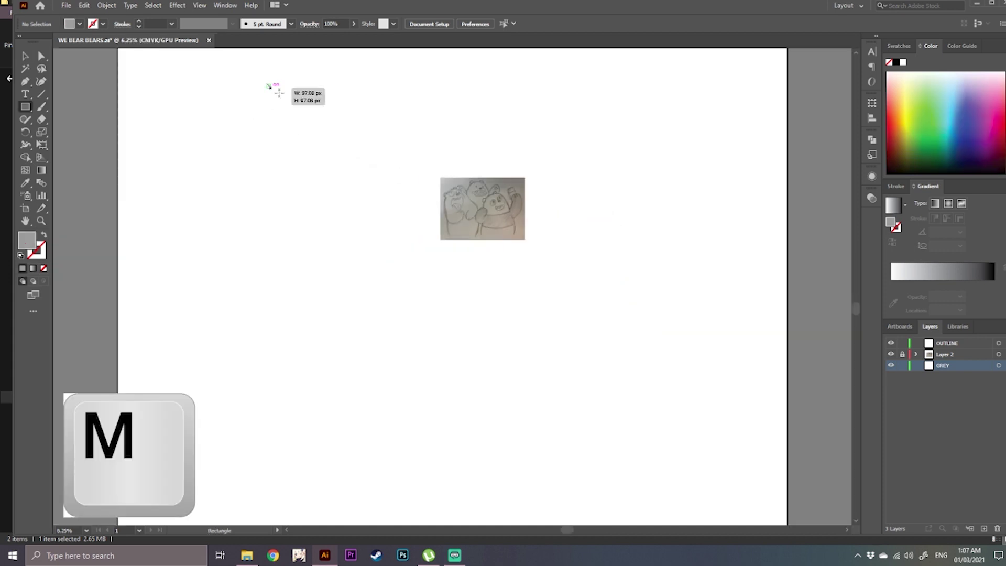
drag(267, 84, 725, 355)
key(v)
click(783, 217)
scroll(500, 181, up, 4)
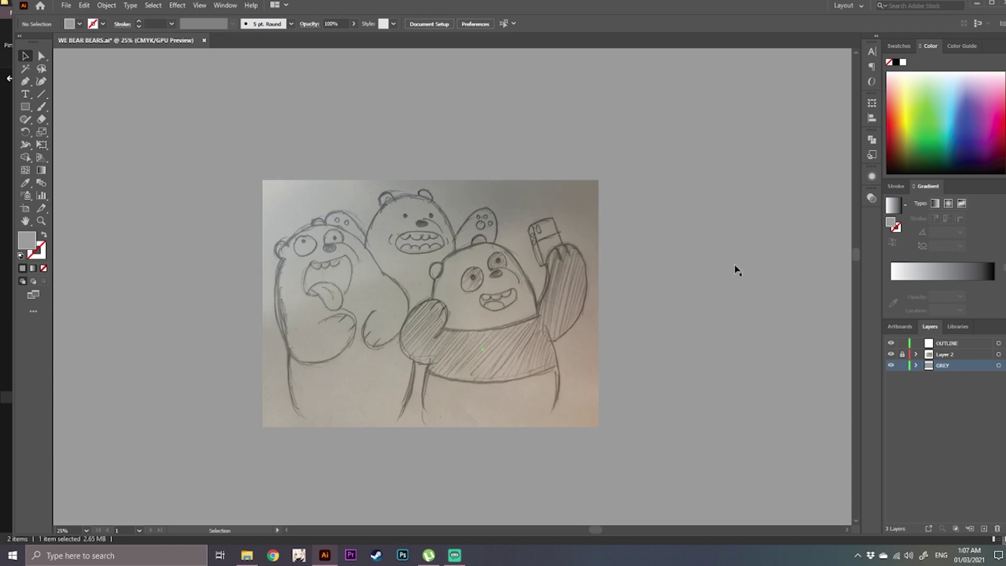
- Lock the GREY layer and make OUTLINE the active layer
click(954, 347)
scroll(462, 299, up, 3)
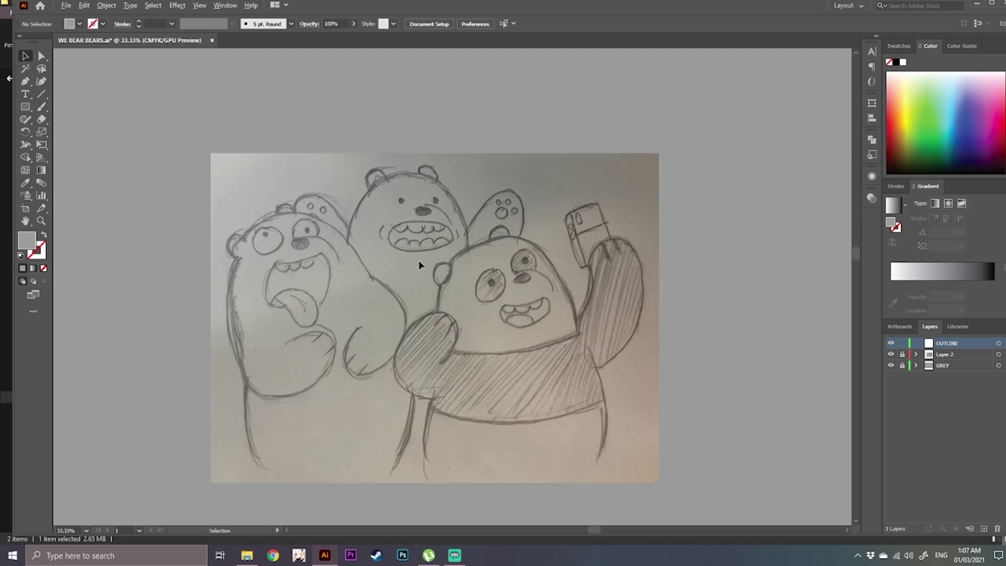
scroll(407, 274, down, 1)
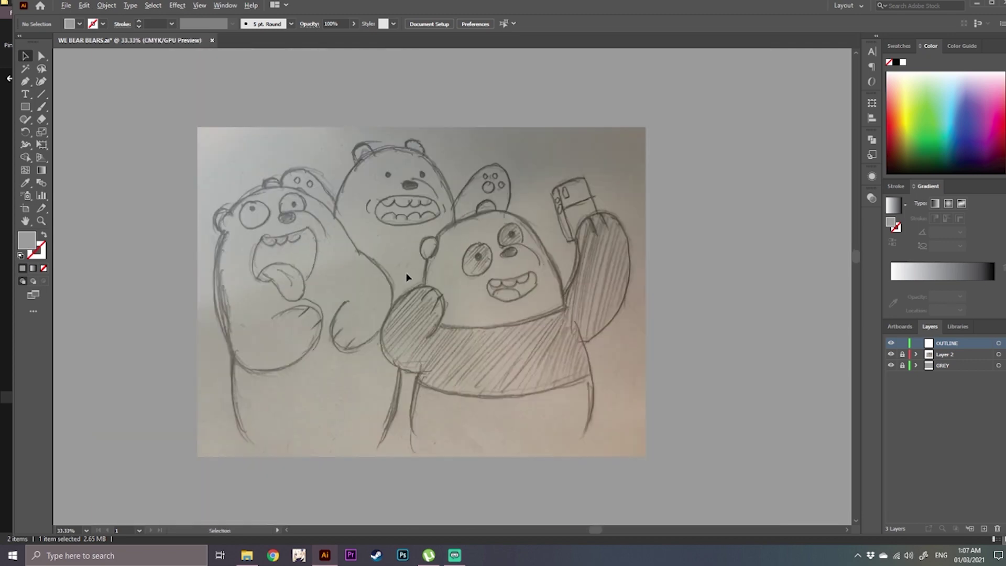
scroll(409, 274, up, 1)
drag(373, 270, 409, 263)
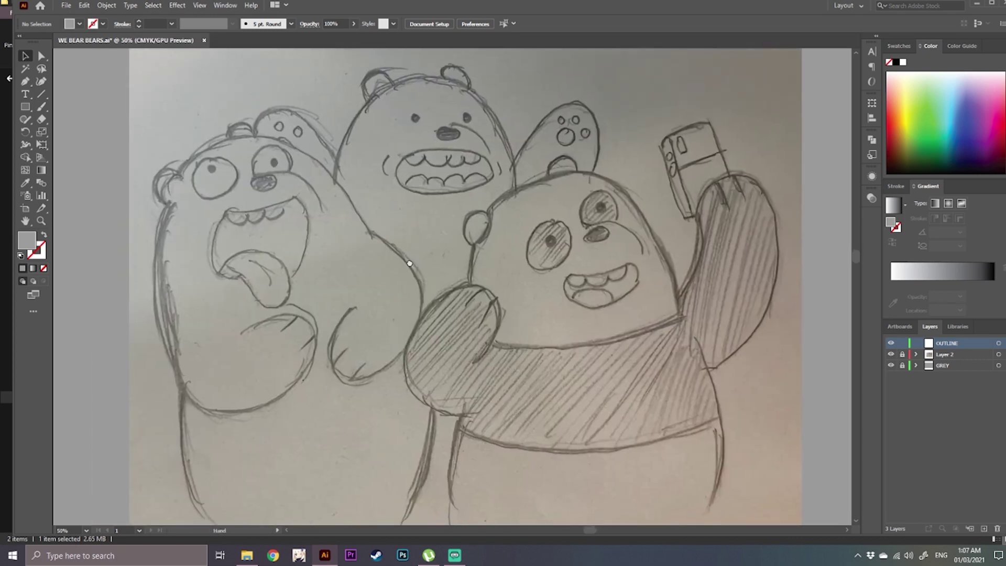
click(902, 356)
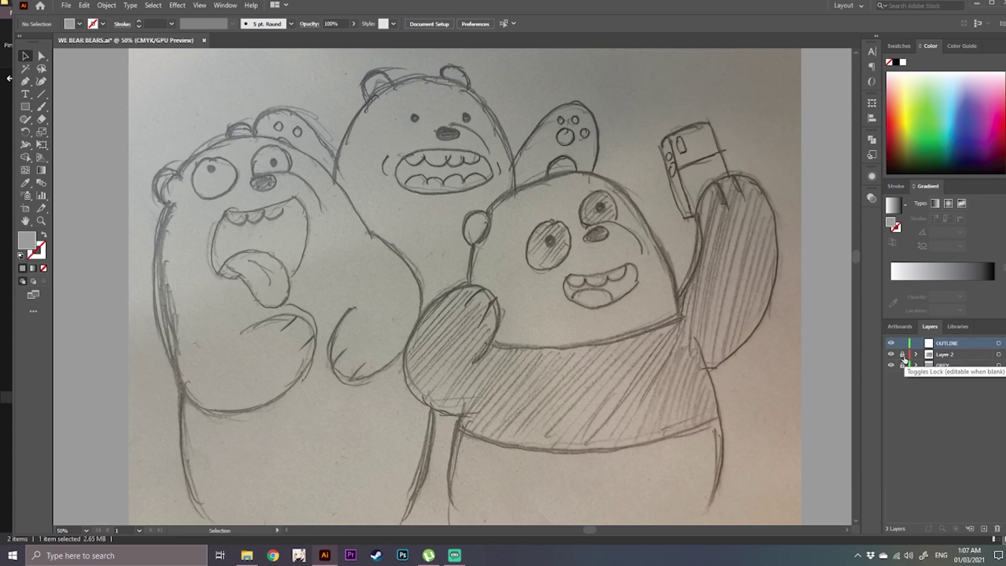
- Lower the opacity of the bear sketch image to 55% and relock Layer 2
click(662, 292)
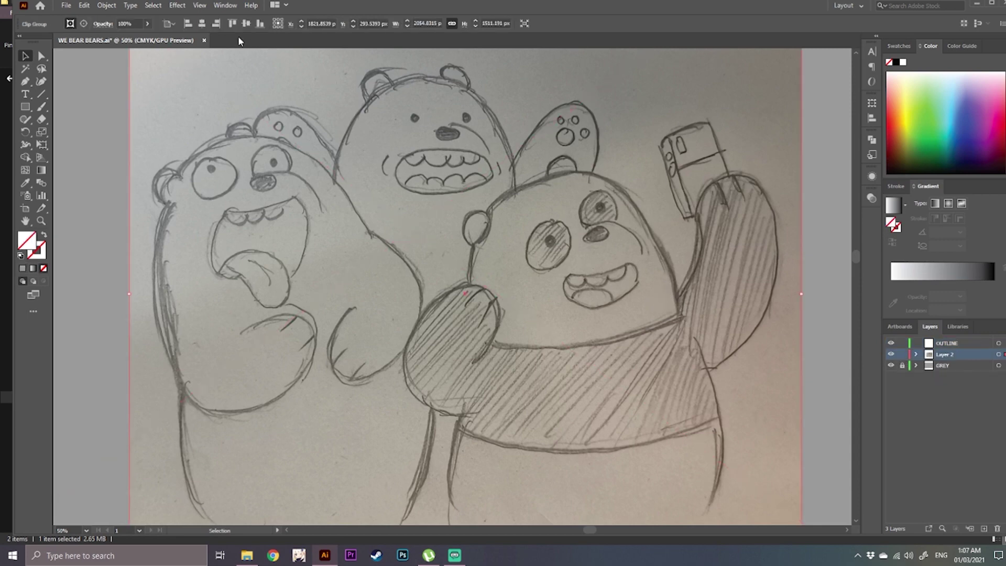
click(148, 24)
drag(148, 38, 132, 39)
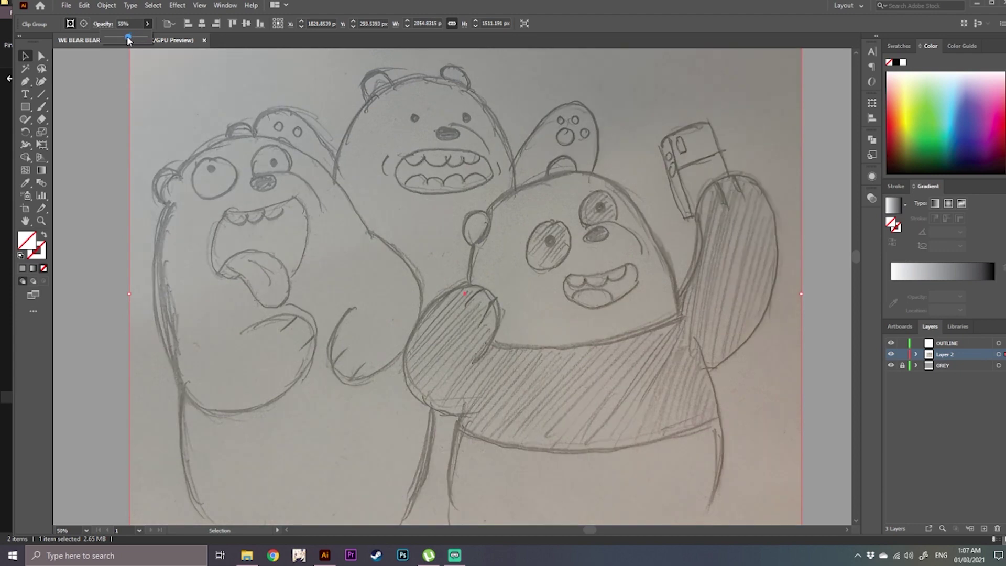
click(101, 98)
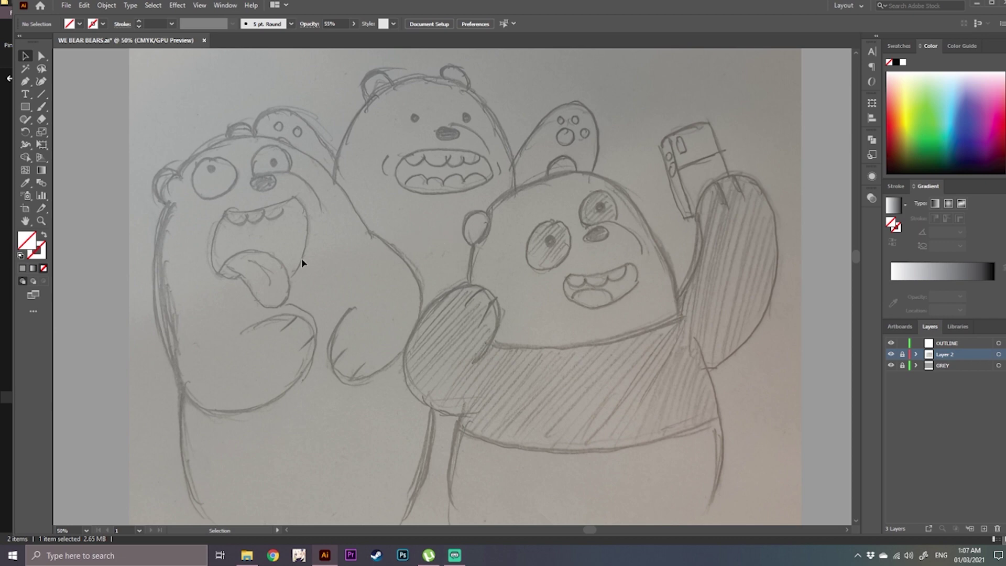
- Make OUTLINE the active layer and take up the Pencil tool with a 7 pt black stroke and no fill
click(953, 345)
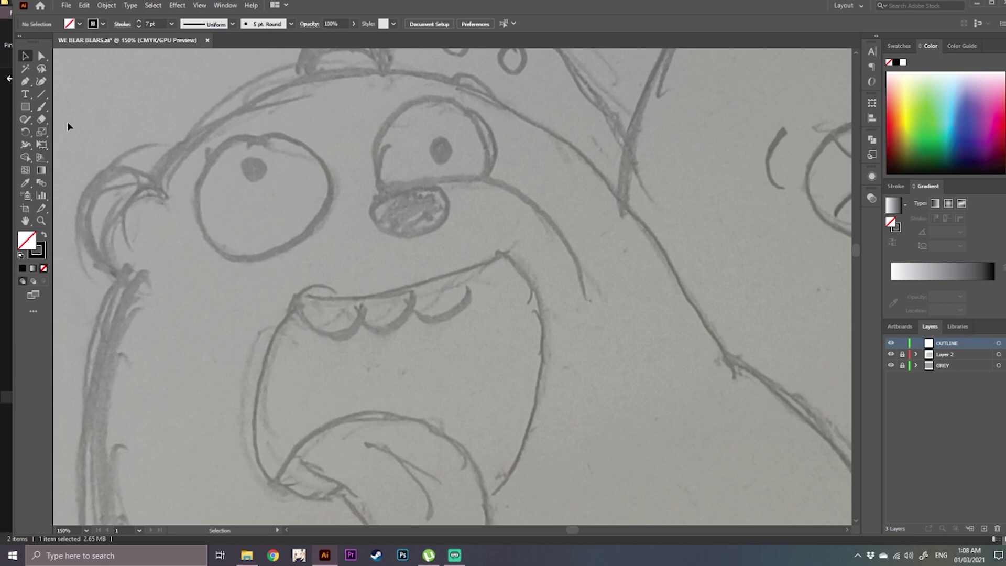
key(n)
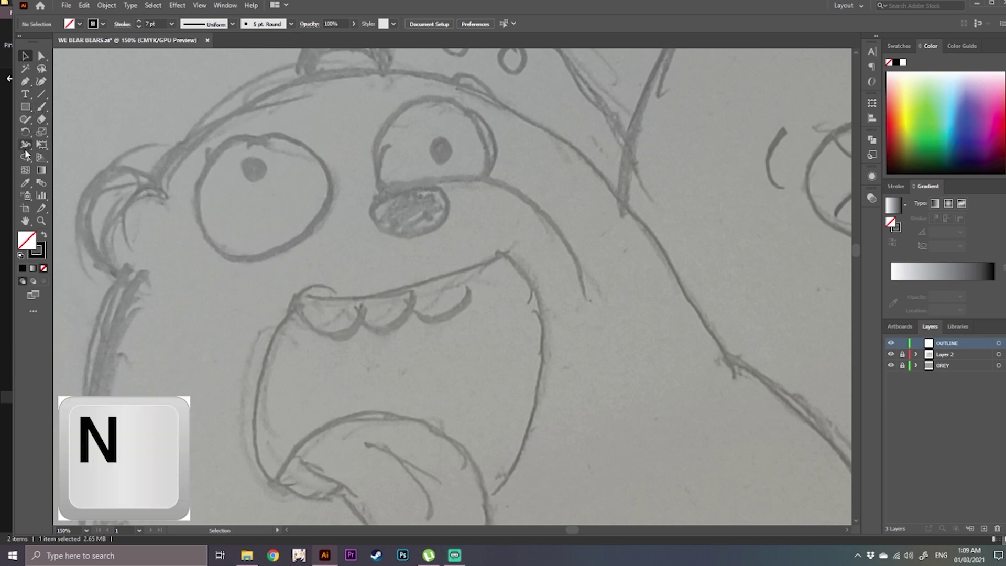
click(24, 120)
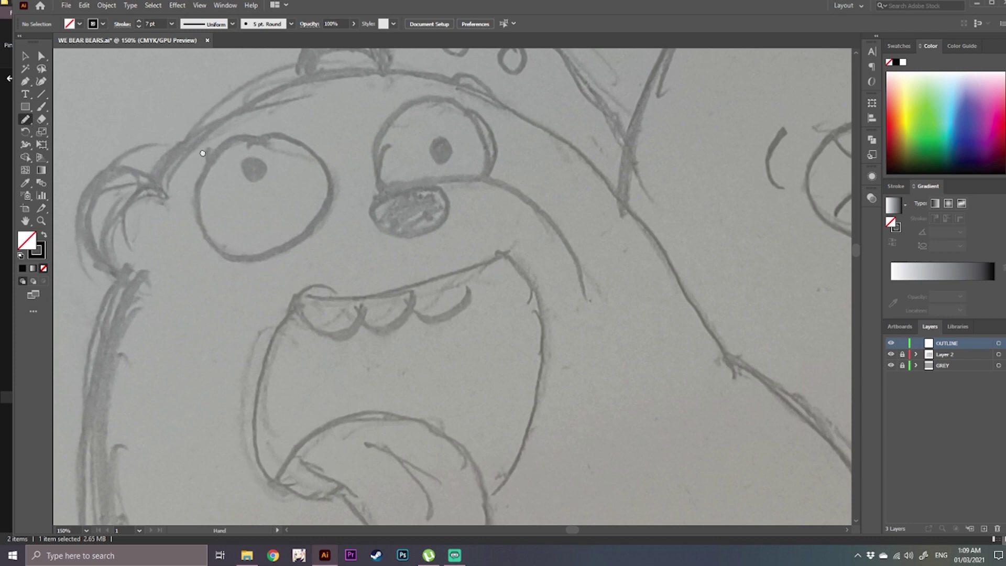
mouse_move(208, 150)
mouse_down()
mouse_move(497, 178)
mouse_move(338, 168)
mouse_move(352, 170)
mouse_up()
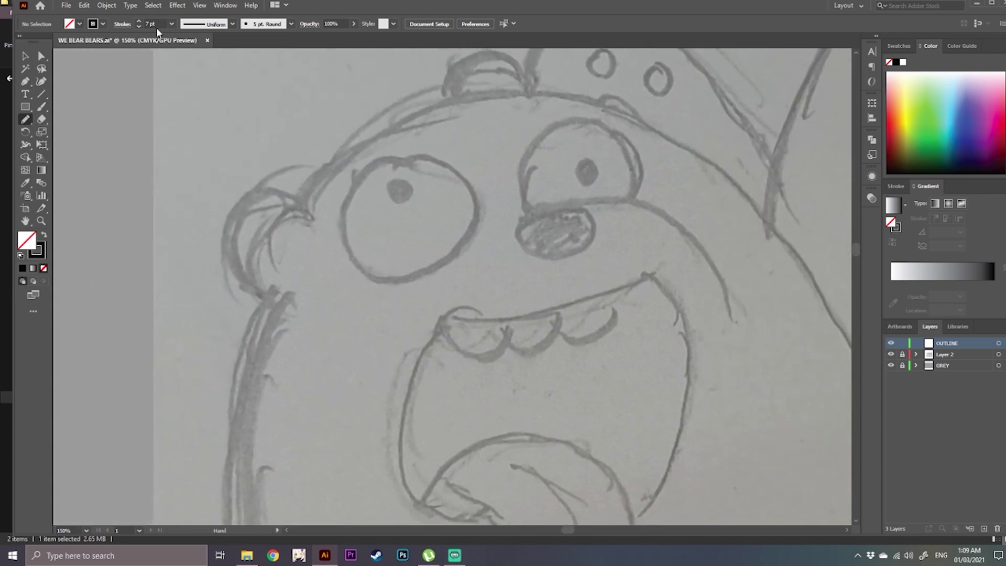
mouse_move(120, 204)
mouse_down()
mouse_move(224, 141)
mouse_move(300, 113)
mouse_up()
mouse_move(179, 263)
mouse_down()
mouse_move(209, 214)
mouse_move(469, 96)
mouse_move(606, 99)
mouse_move(719, 158)
mouse_up()
key(ctrl+z)
key(ctrl+z)
key(ctrl+z)
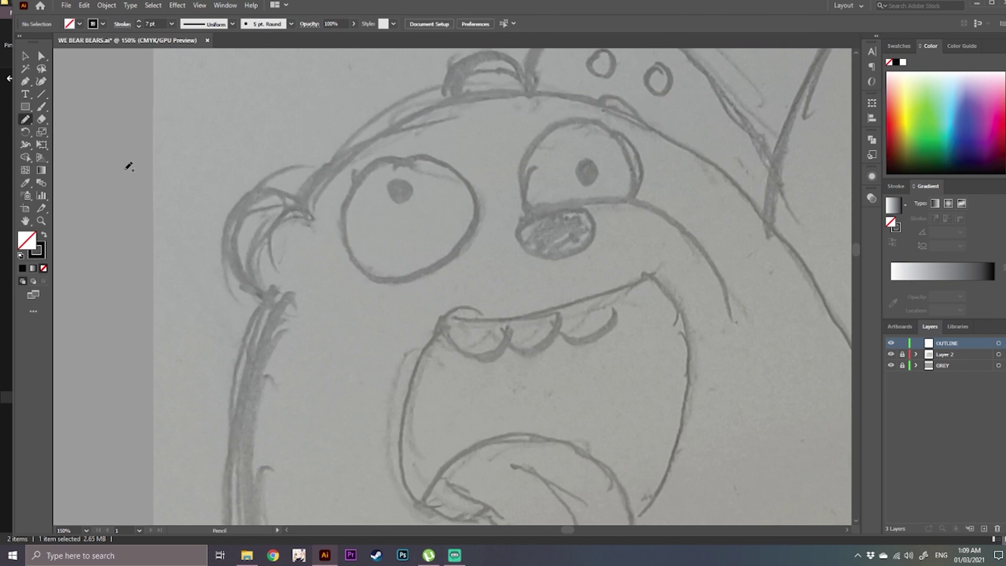
- Set the Pencil tool's fidelity to one notch short of fully smooth
double_click(24, 122)
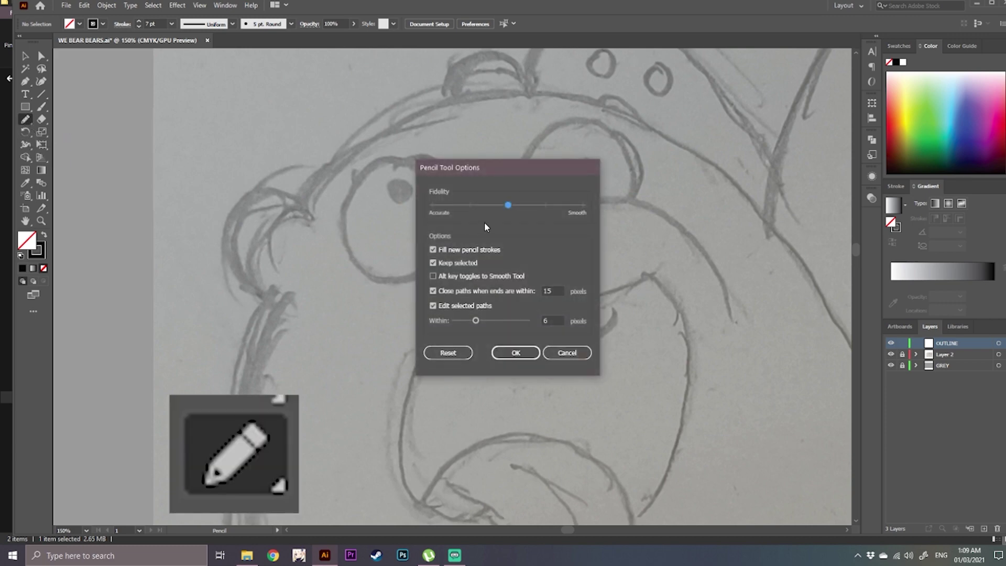
click(544, 205)
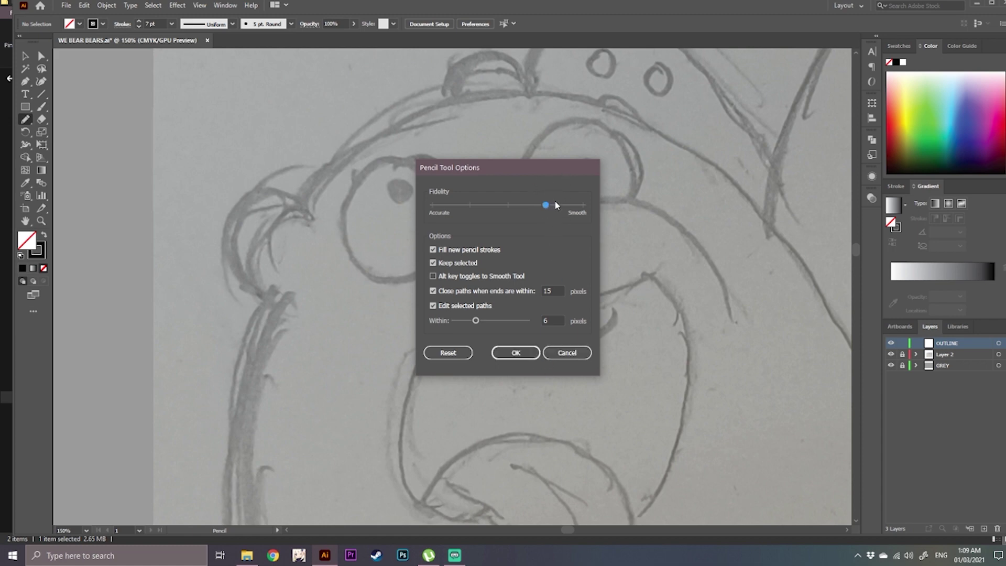
drag(562, 207, 585, 207)
click(515, 353)
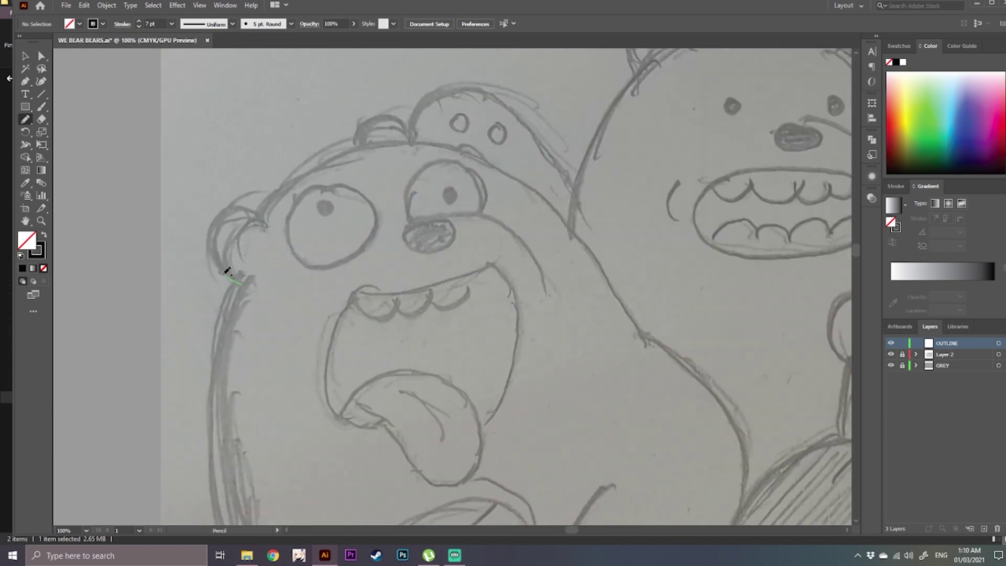
- Trace the outer ear of the leftmost bear with one smooth curved pencil stroke, leaving it deselected
drag(245, 210, 262, 223)
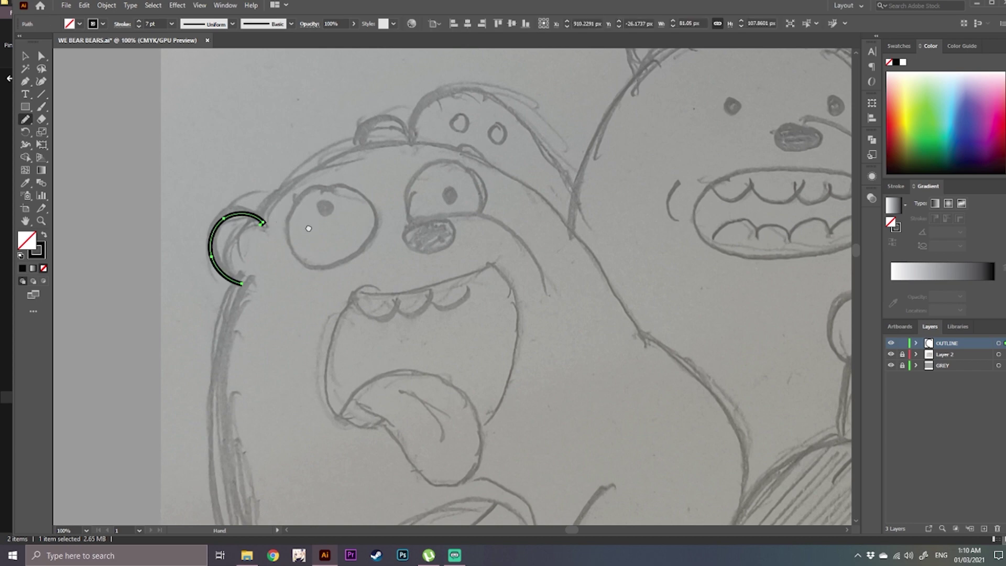
scroll(301, 225, up, 1)
key(v)
click(300, 297)
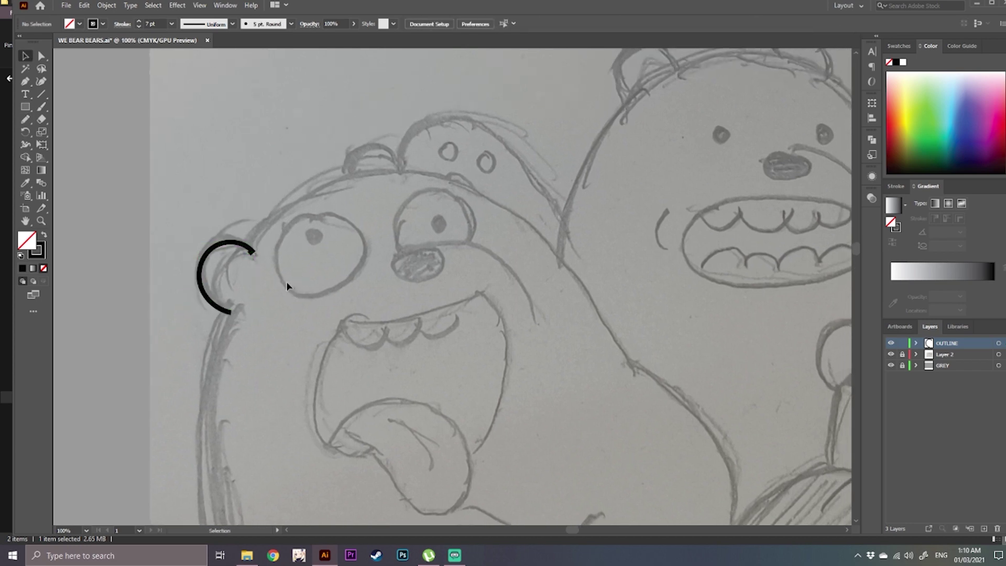
- Trace the leftmost bear's head outline from the outer ear over the top of the head and down to the shoulder notch
key(ctrl+plus)
drag(173, 248, 280, 241)
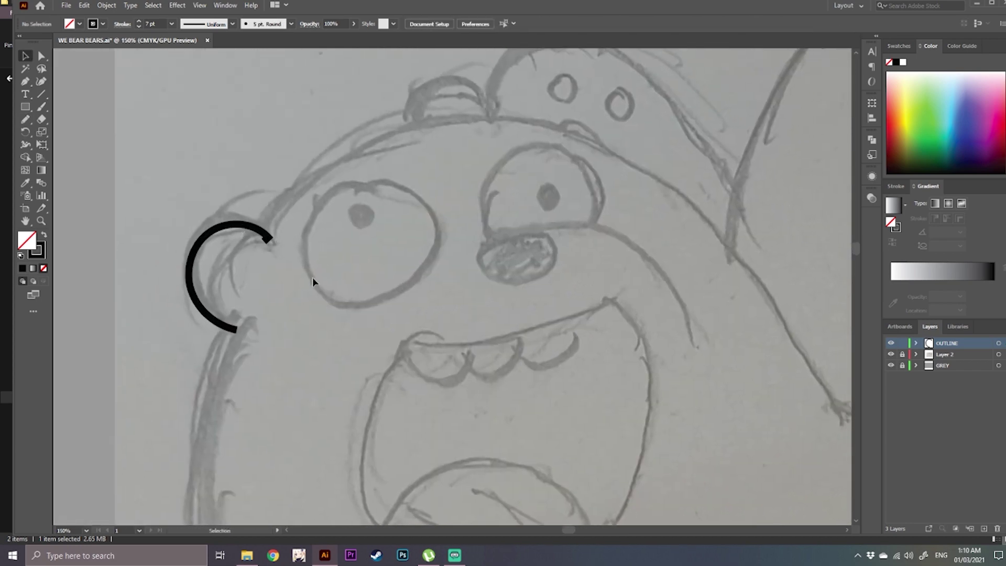
key(n)
mouse_move(347, 258)
mouse_down()
mouse_move(294, 256)
mouse_move(245, 274)
mouse_move(240, 287)
mouse_up()
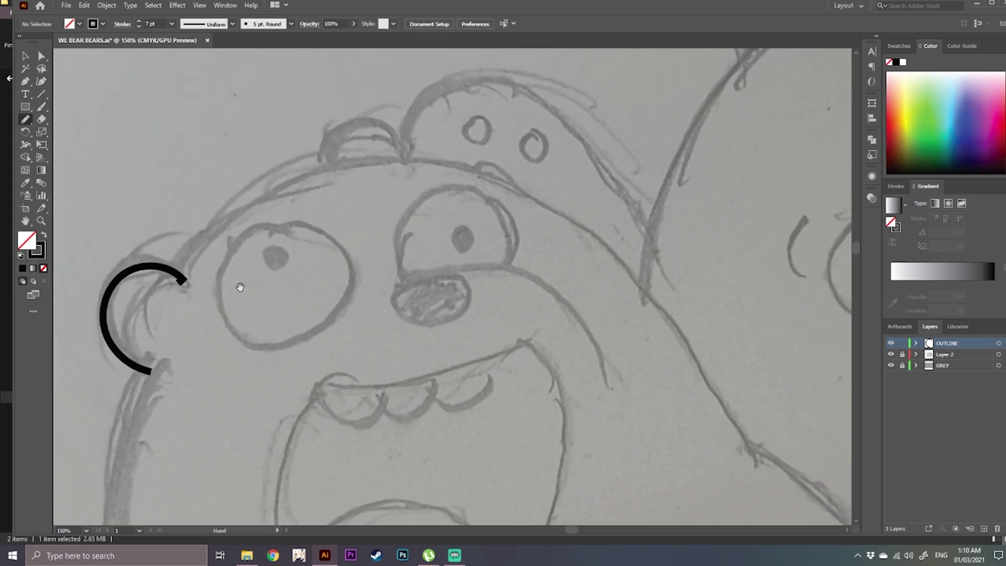
drag(206, 240, 193, 251)
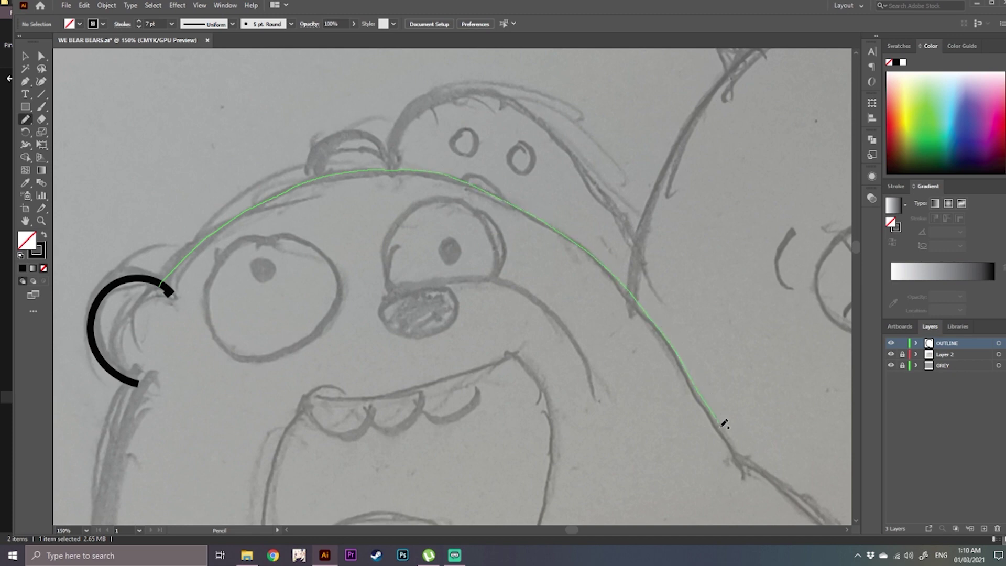
drag(744, 464, 745, 465)
ctrl+click(730, 348)
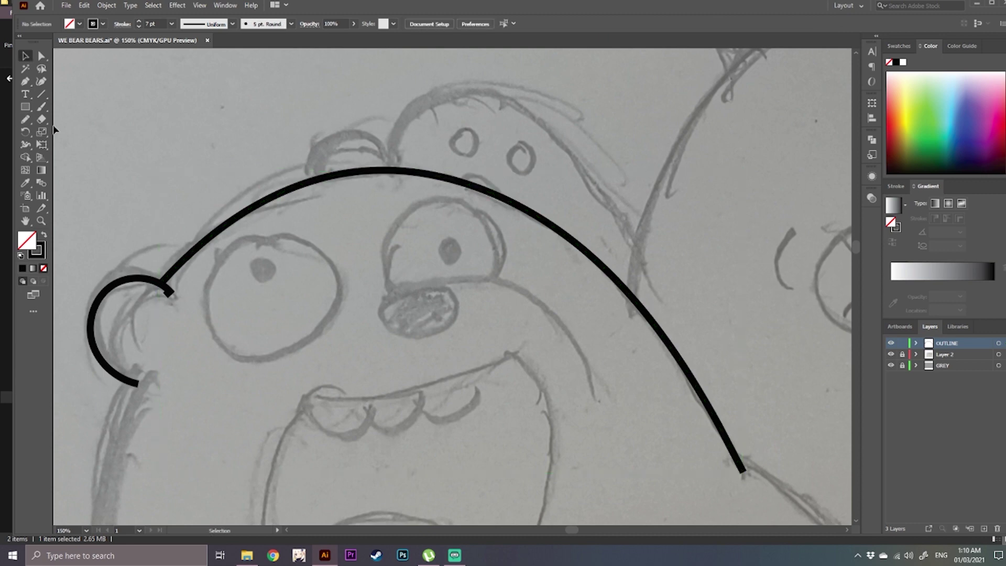
- Confirm the Pencil tool's options and trace the bear's second ear as an arch crossing the top of the head outline
click(26, 120)
double_click(27, 120)
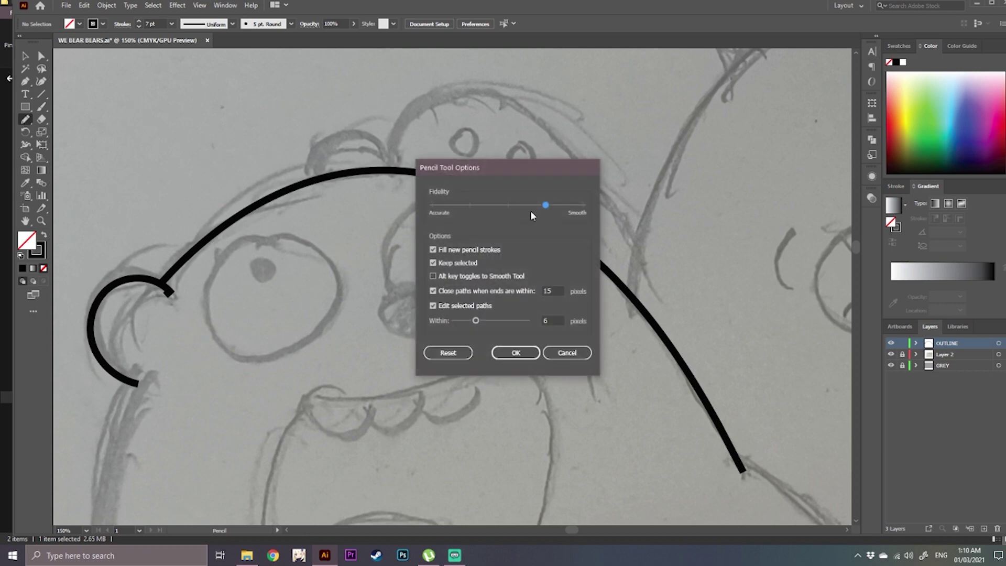
click(515, 352)
drag(365, 249, 386, 314)
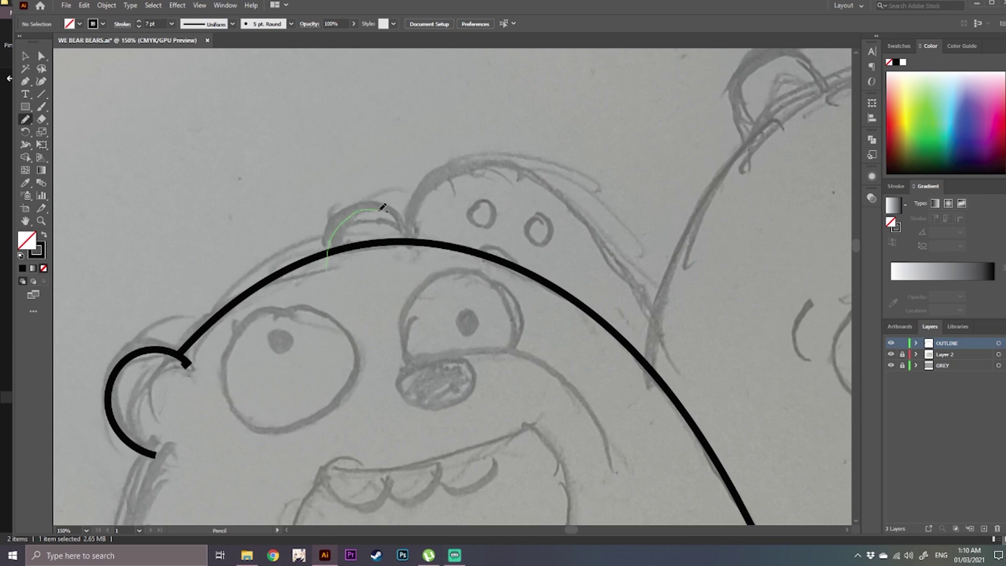
drag(406, 232, 408, 255)
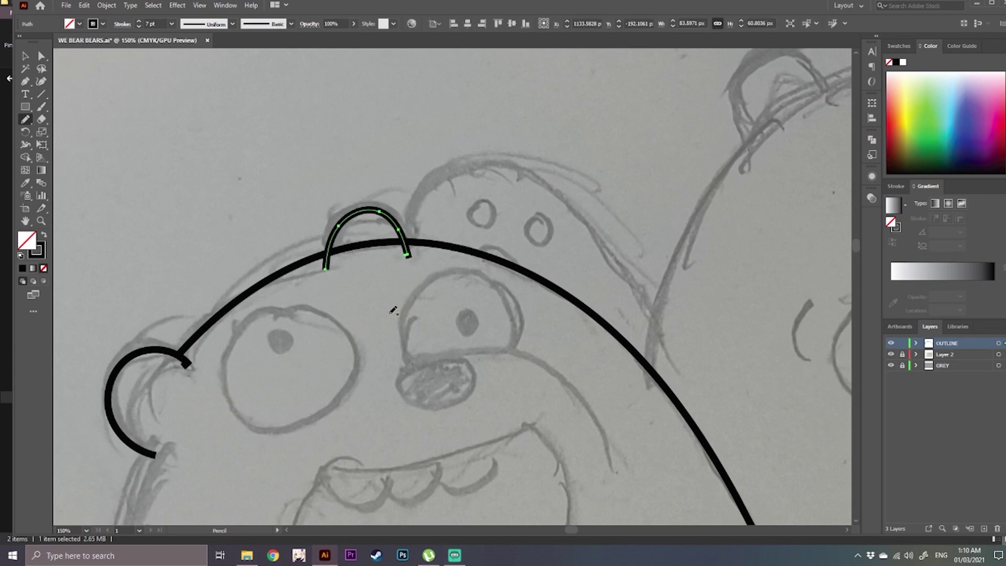
key(v)
click(410, 341)
- Draw a perfect circle about 126 px across over the leftmost bear's outer eye and duplicate it onto the other eye
drag(410, 341, 452, 244)
key(l)
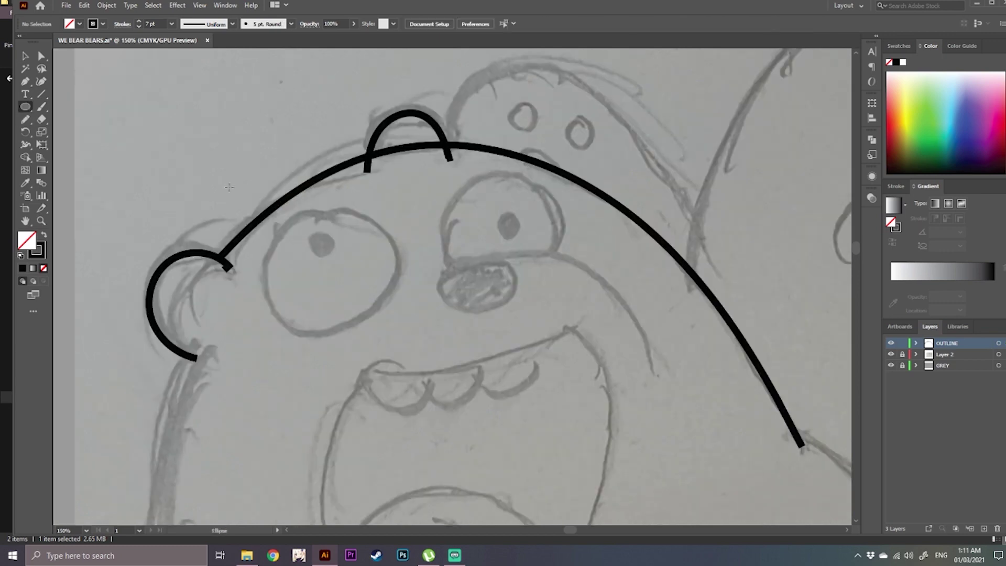
click(24, 107)
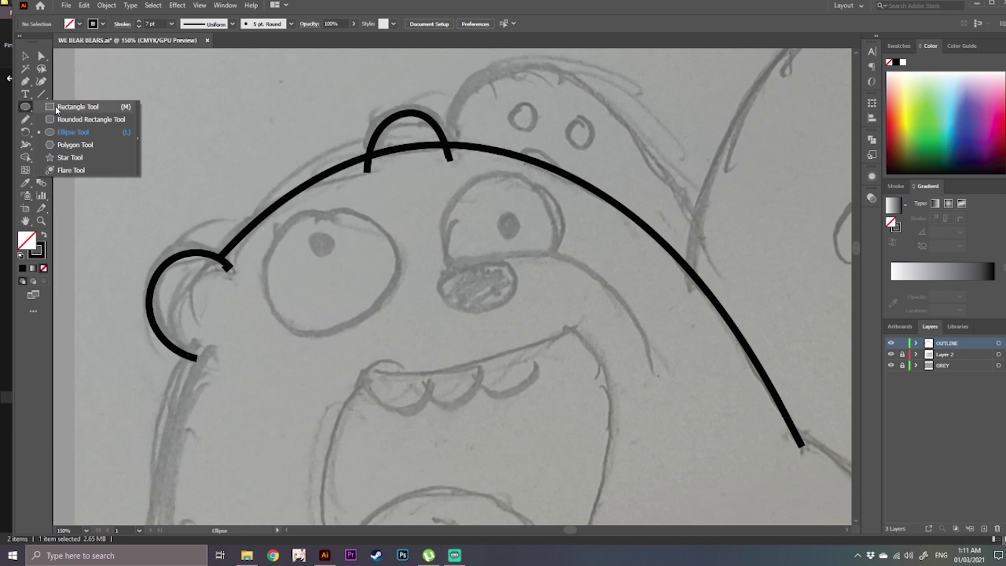
key(l)
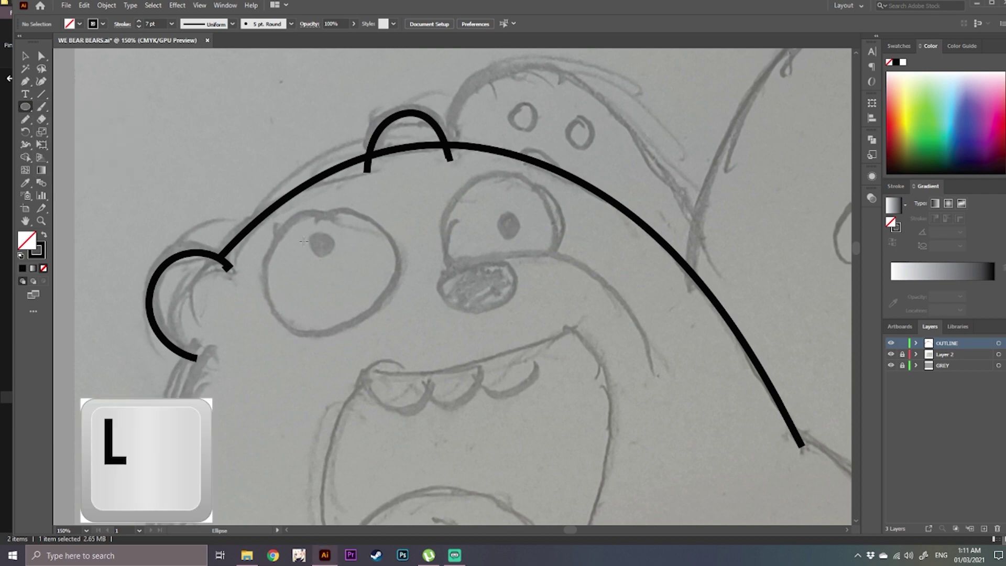
mouse_move(276, 220)
mouse_down()
mouse_move(396, 330)
mouse_move(382, 310)
mouse_up()
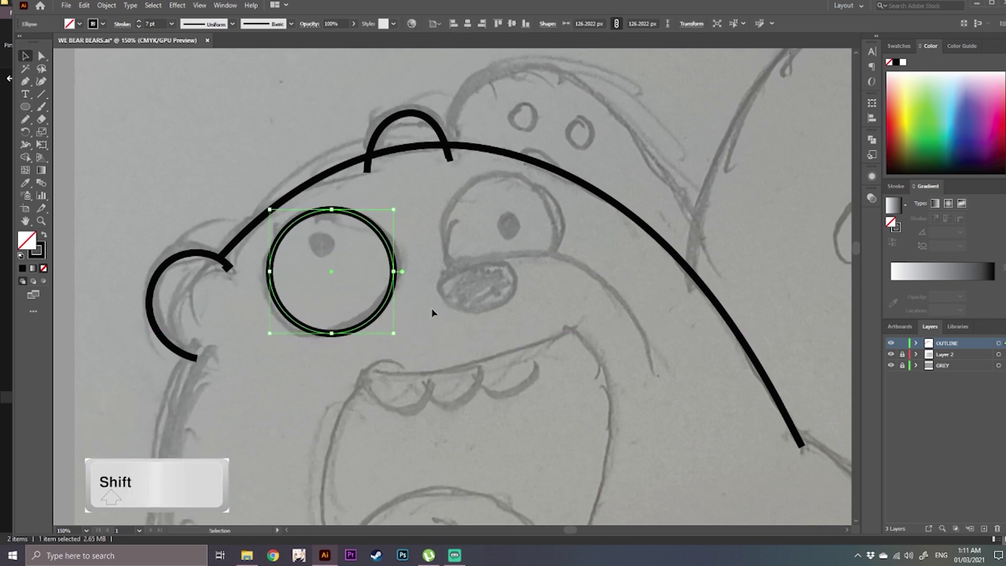
click(434, 312)
drag(389, 271, 563, 231)
click(601, 244)
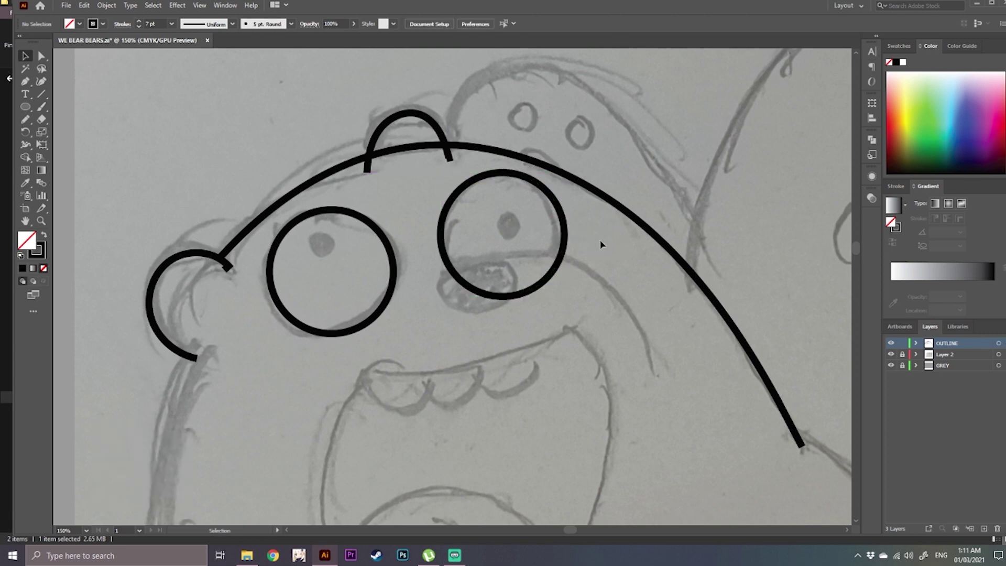
- Trace the muzzle line with the Pencil tool, from above the nose across the second eye and down to the cheek
key(n)
drag(492, 326, 404, 323)
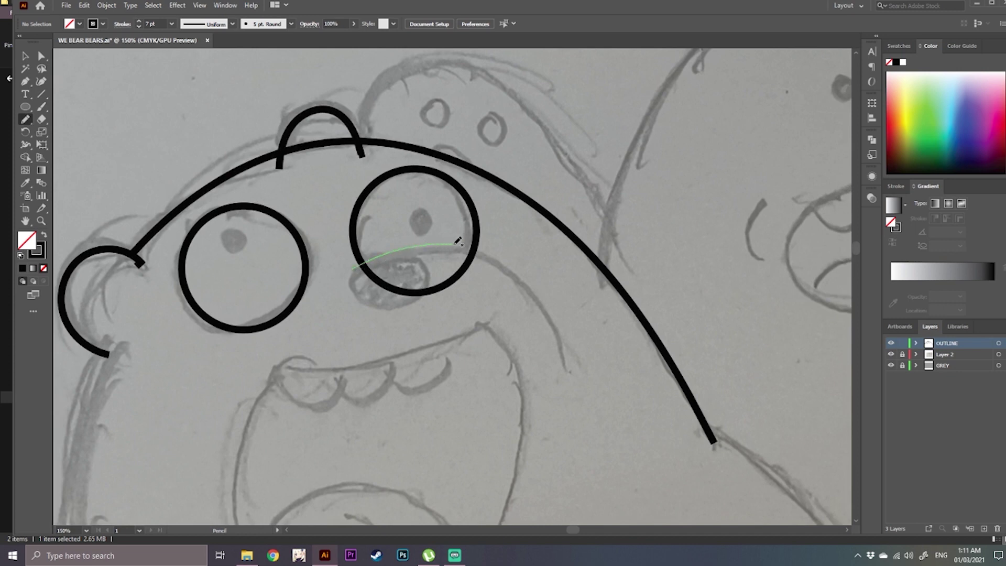
drag(557, 311, 567, 360)
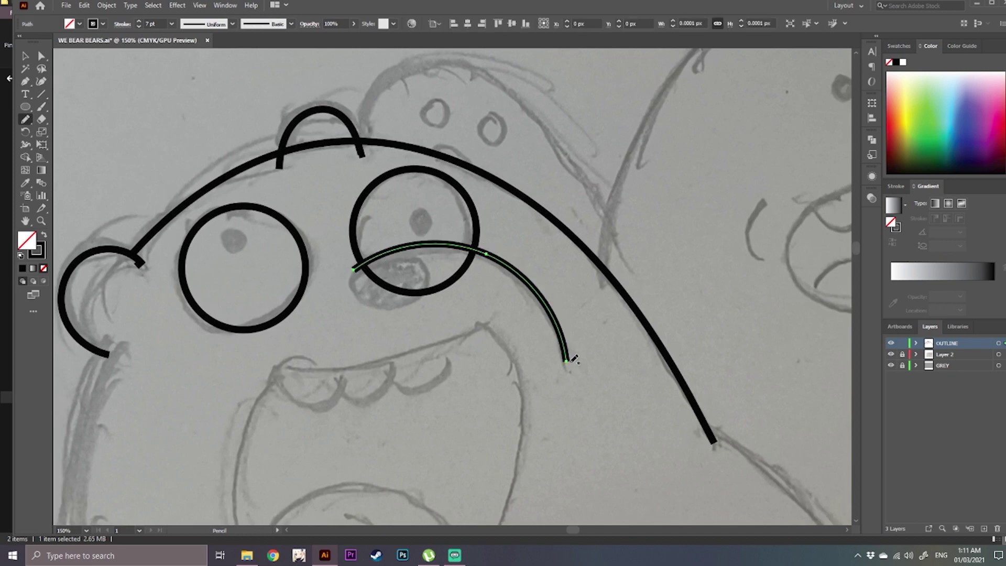
key(v)
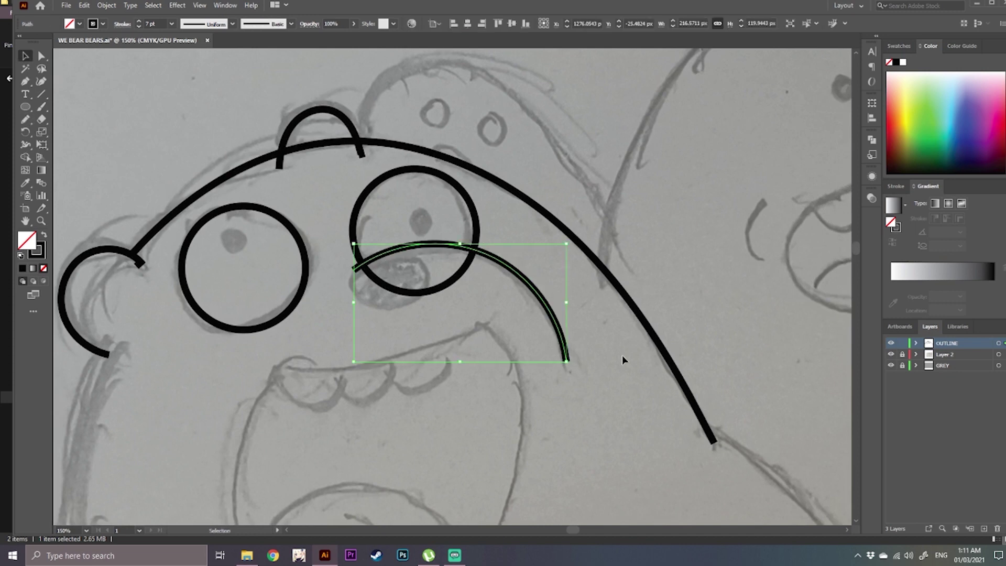
click(619, 419)
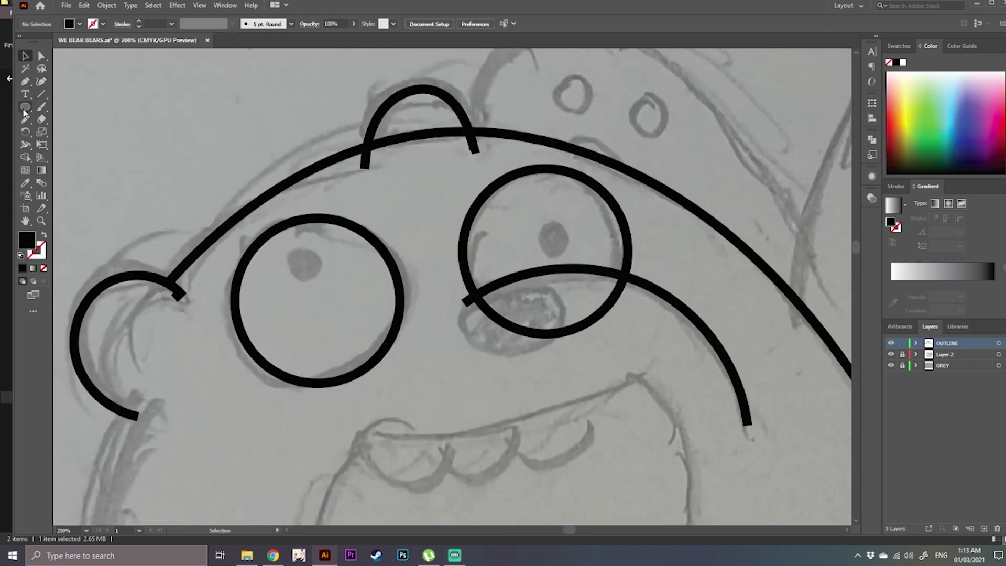
- Place a small circular pupil in each of the bear's eyes, using a solid black fill and no stroke
key(l)
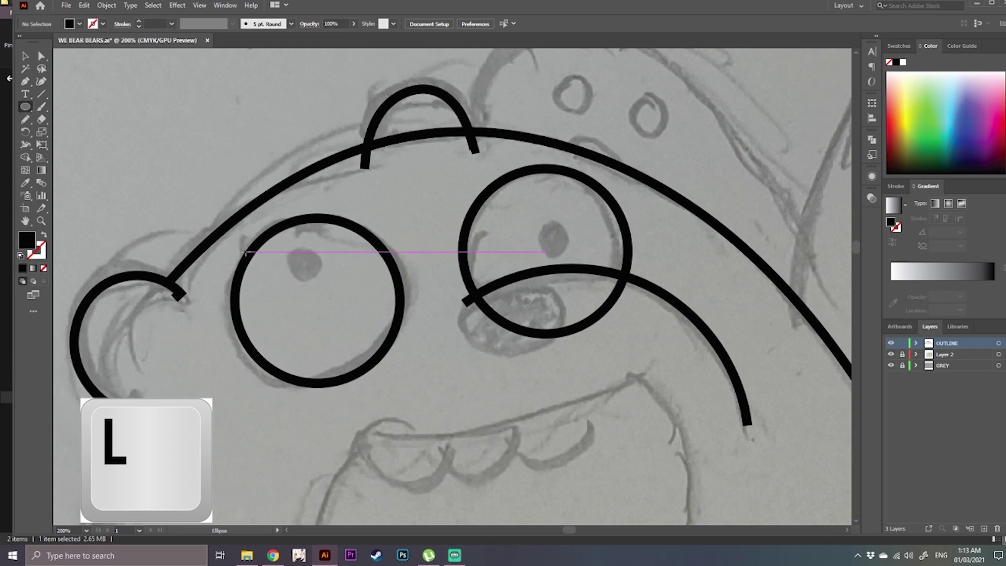
drag(289, 257, 322, 276)
key(v)
click(346, 307)
key(space)
drag(506, 230, 481, 284)
key(l)
key(v)
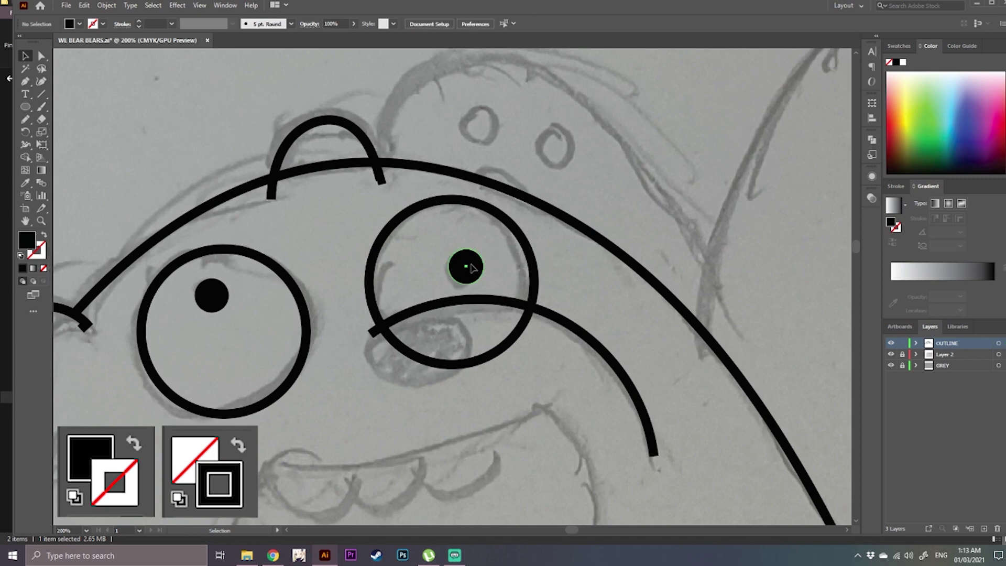
- Switch to a black stroke without fill and trace the leftmost bear's body with the Pencil tool, from the outer ear down and around the paw
scroll(403, 263, down, 3)
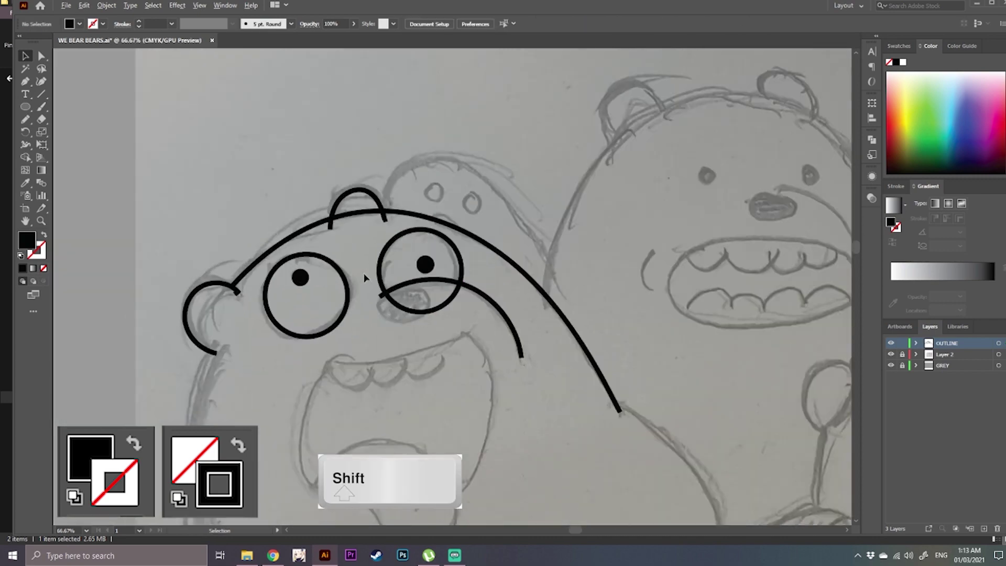
scroll(365, 278, up, 1)
key(shift+x)
key(n)
key(ctrl+minus)
drag(363, 366, 386, 106)
key(ctrl+minus)
key(ctrl+plus)
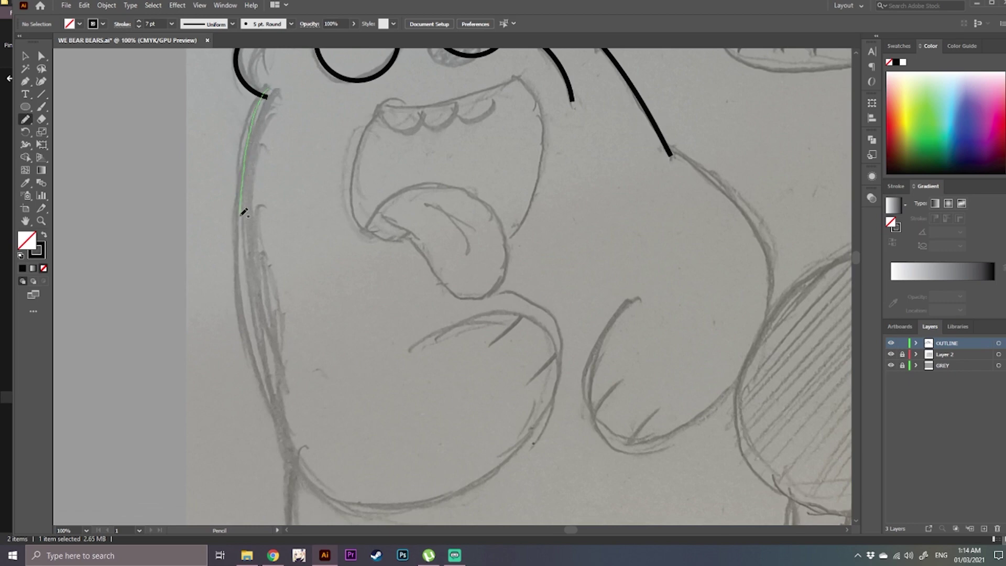
drag(283, 428, 314, 479)
key(n)
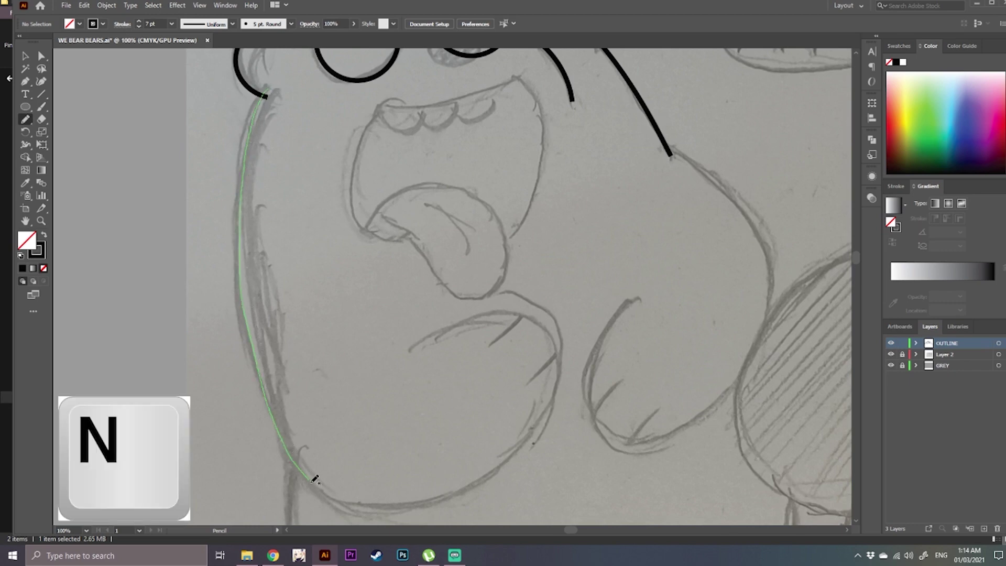
mouse_move(365, 505)
mouse_down()
mouse_move(417, 514)
mouse_move(475, 485)
mouse_up()
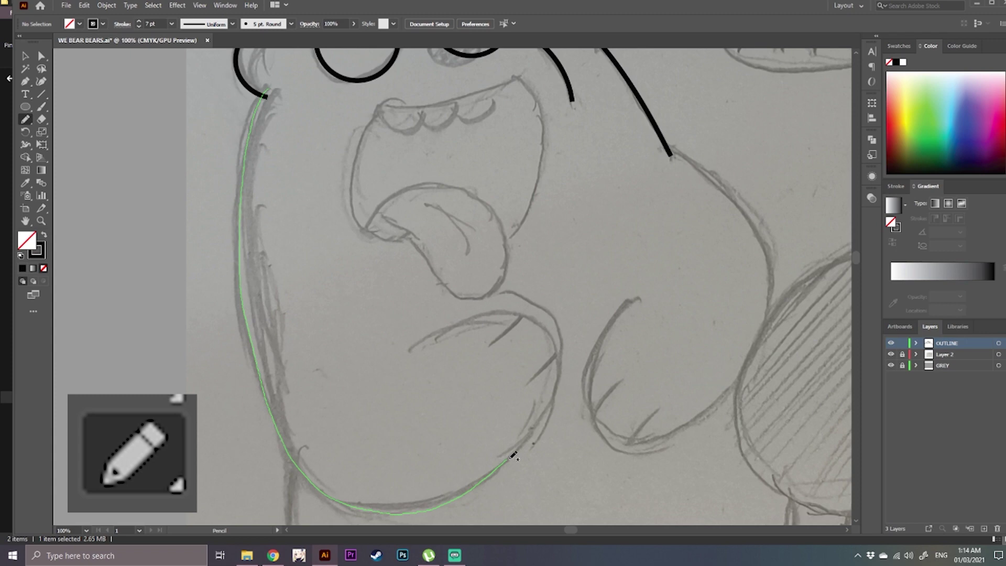
drag(514, 455, 542, 421)
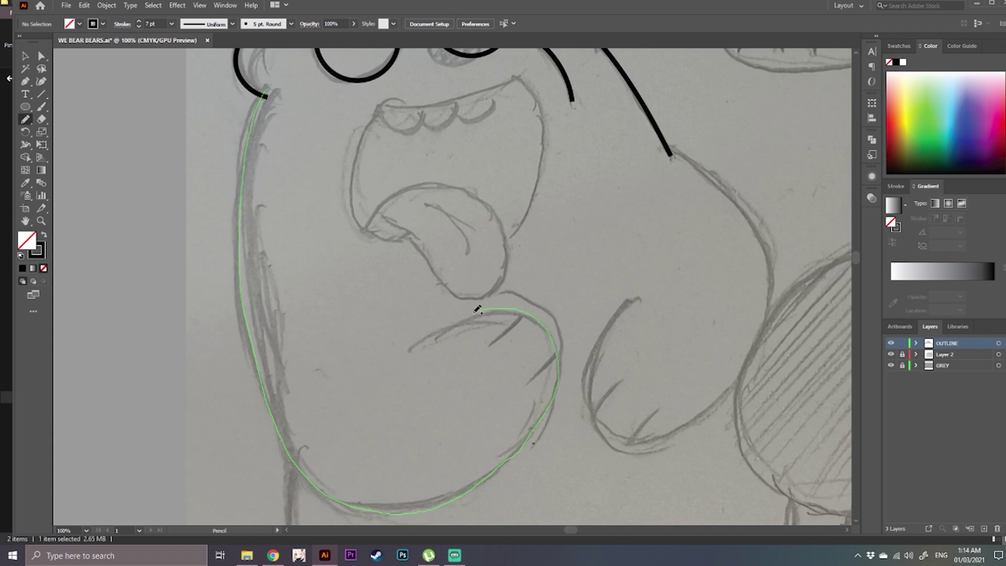
drag(420, 335, 415, 339)
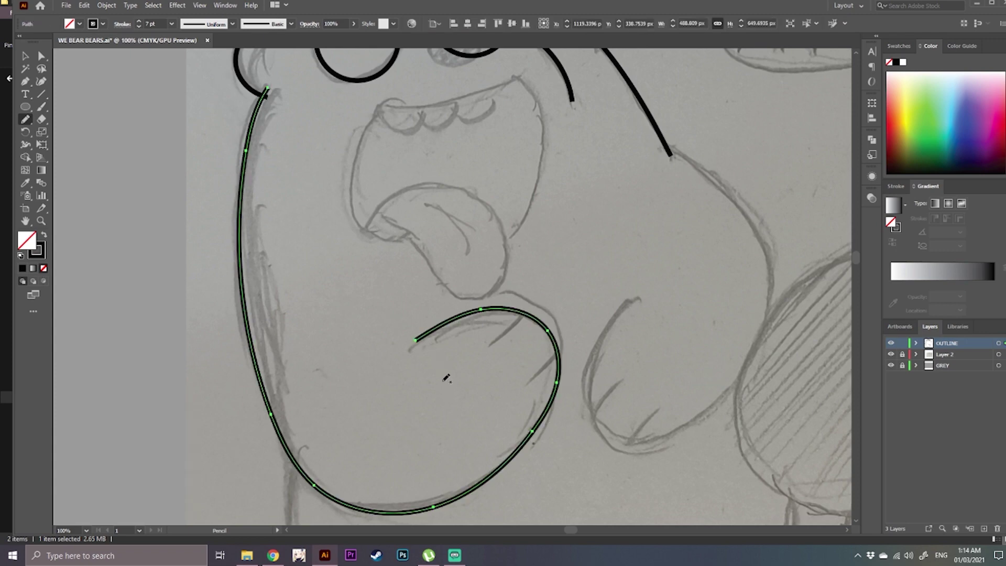
key(v)
click(458, 395)
- Trace the two short finger lines at the upper edge of the leftmost bear's paw, redrawing the ones that miss the sketch
key(space)
mouse_move(461, 391)
mouse_down()
mouse_move(403, 376)
mouse_move(430, 388)
mouse_move(406, 371)
mouse_move(409, 318)
mouse_up()
key(n)
key(space)
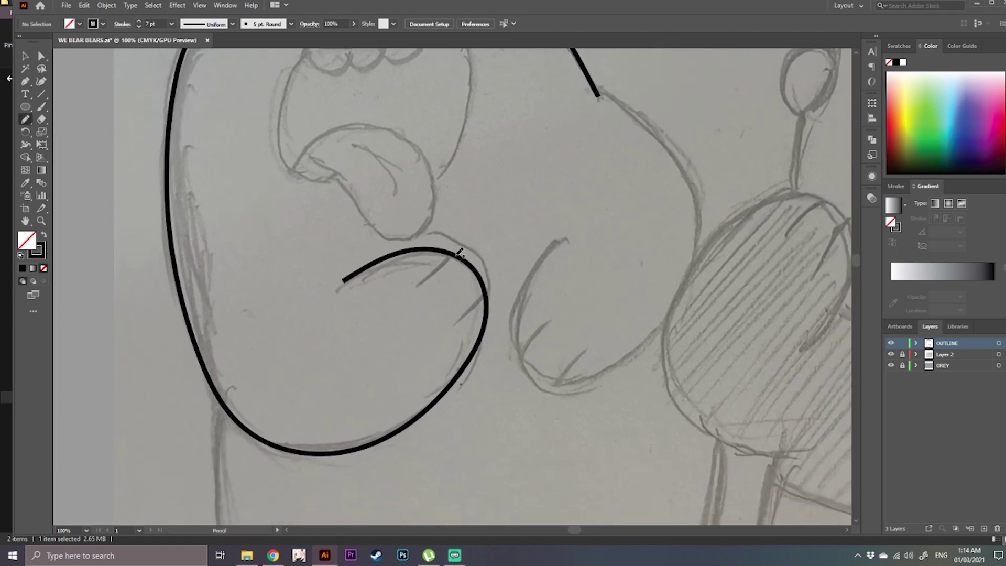
drag(423, 279, 418, 282)
drag(448, 319, 440, 323)
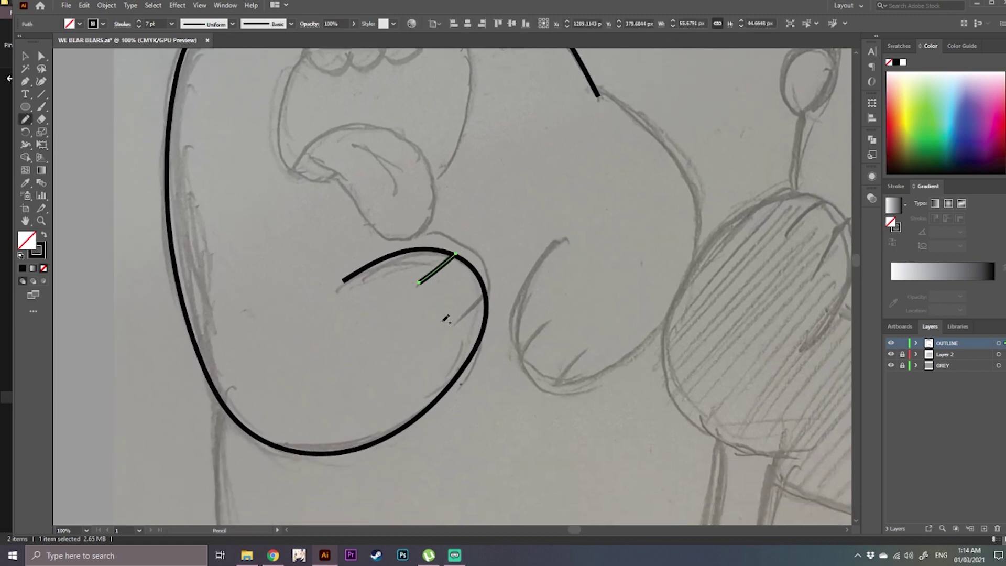
key(b)
key(ctrl+z)
key(n)
mouse_move(454, 315)
mouse_down()
mouse_move(445, 325)
mouse_move(449, 353)
mouse_move(404, 449)
mouse_up()
key(v)
click(423, 353)
key(ctrl+z)
key(n)
key(v)
click(393, 366)
- Trace the outer leg line below the leftmost bear's rounded body with the Pencil tool
mouse_move(365, 520)
mouse_down()
mouse_move(416, 352)
mouse_move(416, 243)
mouse_up()
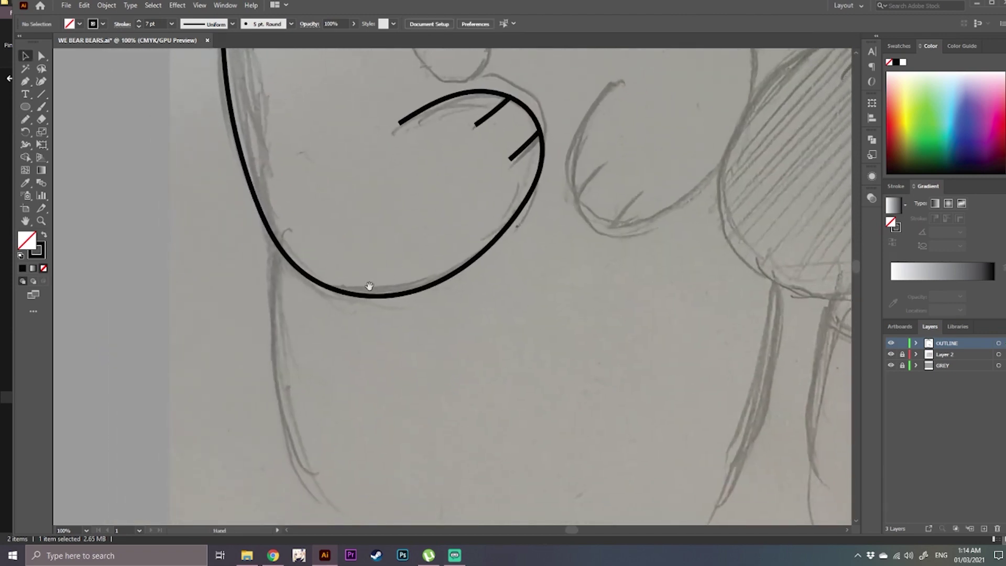
key(n)
drag(270, 301, 302, 485)
mouse_move(290, 238)
mouse_down()
mouse_move(252, 265)
mouse_move(247, 202)
mouse_up()
key(ctrl+z)
mouse_move(246, 189)
mouse_down()
mouse_move(234, 312)
mouse_move(261, 449)
mouse_up()
- Trace the leftmost bear's open mouth with its upper teeth and tongue
drag(367, 78, 289, 272)
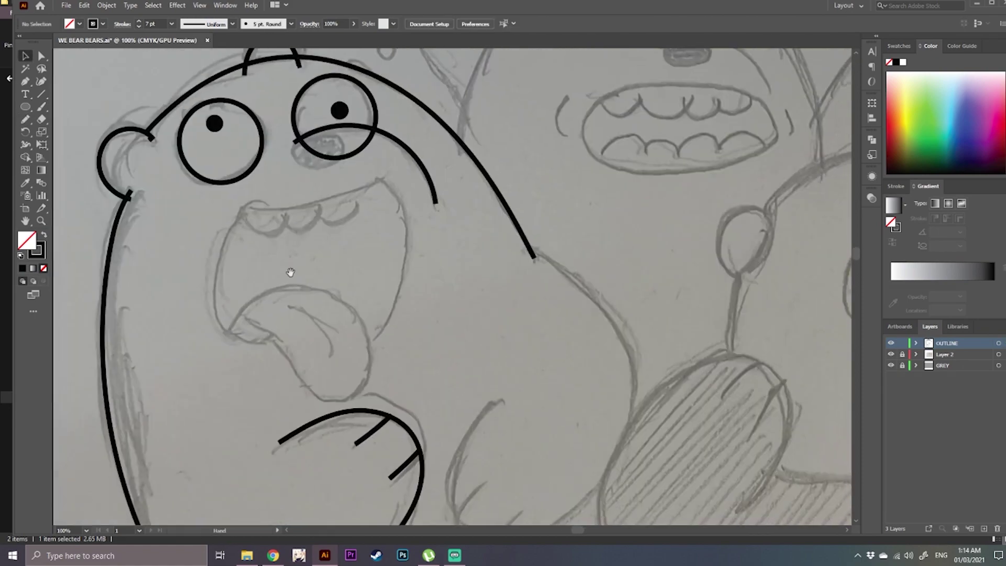
scroll(228, 295, up, 1)
mouse_move(230, 292)
mouse_down()
mouse_move(342, 243)
mouse_move(329, 387)
mouse_move(237, 343)
mouse_move(207, 179)
mouse_move(347, 136)
mouse_move(472, 174)
mouse_move(419, 351)
mouse_up()
scroll(258, 298, up, 1)
drag(482, 277, 493, 367)
mouse_move(242, 246)
mouse_down()
mouse_move(361, 240)
mouse_move(415, 217)
mouse_up()
mouse_move(433, 293)
mouse_down()
mouse_move(382, 318)
mouse_move(471, 272)
mouse_up()
key(ctrl+z)
drag(401, 228, 456, 192)
mouse_move(490, 328)
mouse_down()
mouse_move(393, 265)
mouse_move(220, 209)
mouse_up()
- Trace the leftmost bear's other arm from the shoulder around the hand and add its two finger lines
mouse_move(534, 272)
mouse_down()
mouse_move(330, 190)
mouse_move(404, 188)
mouse_up()
mouse_move(280, 59)
mouse_down()
mouse_move(397, 129)
mouse_move(253, 515)
mouse_move(252, 304)
mouse_up()
scroll(253, 299, down, 3)
drag(221, 354, 265, 285)
drag(281, 384, 322, 335)
- Trace the raised arm behind the leftmost bear's head
scroll(254, 316, up, 12)
scroll(254, 316, left, 6)
mouse_move(133, 235)
mouse_down()
mouse_move(159, 178)
mouse_move(383, 315)
mouse_up()
- Trace the middle bear's head as one large arch and add an ear on each side of it
drag(431, 337, 234, 364)
mouse_move(177, 415)
mouse_down()
mouse_move(233, 237)
mouse_move(541, 113)
mouse_move(725, 432)
mouse_up()
drag(367, 209, 431, 321)
mouse_move(347, 282)
mouse_down()
mouse_move(344, 210)
mouse_move(429, 244)
mouse_up()
drag(430, 245, 304, 257)
mouse_move(441, 220)
mouse_down()
mouse_move(474, 181)
mouse_move(521, 259)
mouse_up()
- Trace the middle bear's wide mouth as a closed oval outline with a short curved cheek mark on either side
drag(450, 367, 375, 143)
mouse_move(375, 212)
mouse_down()
mouse_move(253, 315)
mouse_move(375, 209)
mouse_up()
mouse_move(218, 251)
mouse_down()
mouse_move(199, 271)
mouse_move(202, 316)
mouse_up()
drag(471, 294, 327, 300)
mouse_move(393, 283)
mouse_down()
mouse_move(401, 331)
mouse_move(452, 388)
mouse_up()
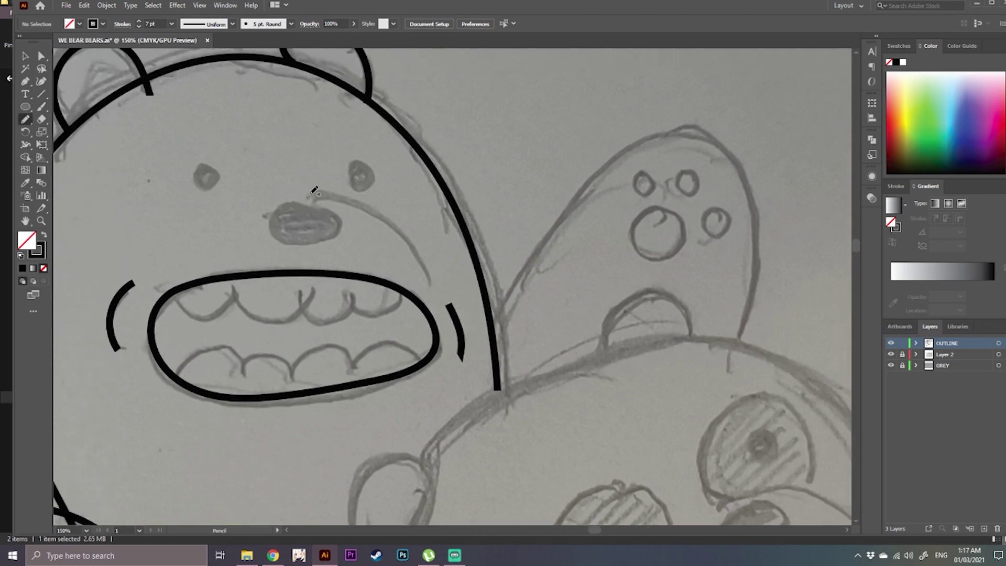
- Trace the middle bear's curved muzzle line from above the nose down to the cheek
drag(314, 193, 418, 275)
key(v)
drag(366, 272, 515, 286)
- Draw the middle bear's nose as a closed oval with a solid black fill and no stroke
click(44, 234)
scroll(209, 256, up, 1)
scroll(210, 256, right, 1)
key(n)
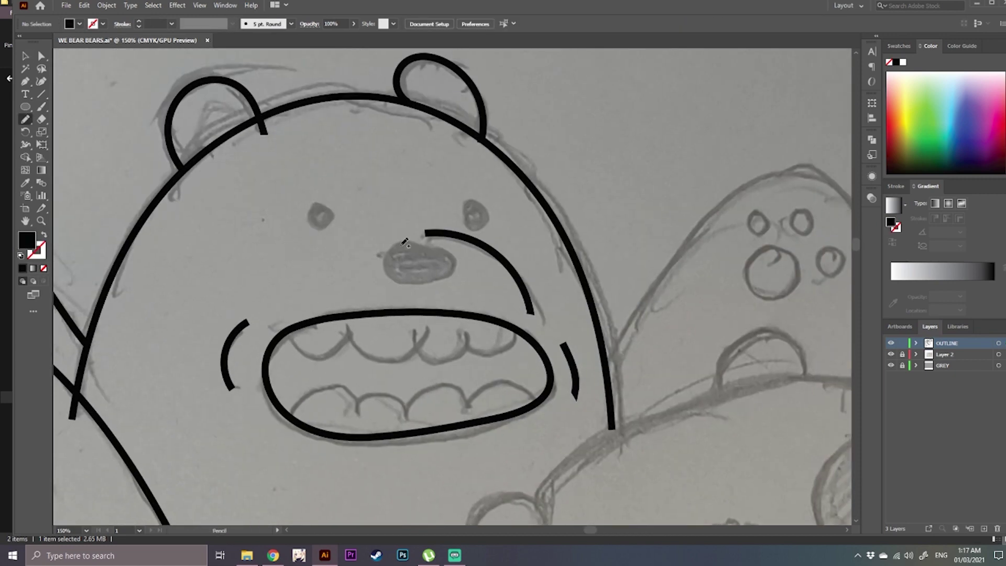
mouse_move(401, 246)
mouse_down()
mouse_move(389, 253)
mouse_move(398, 245)
mouse_up()
key(v)
mouse_move(339, 206)
mouse_down()
mouse_move(353, 233)
mouse_move(322, 210)
mouse_up()
key(ctrl+z)
key(n)
mouse_move(379, 246)
mouse_down()
mouse_move(415, 278)
mouse_move(378, 246)
mouse_move(362, 184)
mouse_move(345, 229)
mouse_move(289, 227)
mouse_move(276, 255)
mouse_move(269, 211)
mouse_up()
key(v)
click(321, 241)
- Sample an existing outline for a black stroke without fill and trace the upper and lower teeth in the middle bear's mouth
key(shift+x)
key(i)
click(275, 308)
key(n)
mouse_move(223, 252)
mouse_down()
mouse_move(438, 269)
mouse_move(454, 253)
mouse_up()
key(v)
mouse_move(234, 336)
mouse_down()
mouse_move(184, 332)
mouse_move(419, 315)
mouse_up()
- Trace the rightmost bear's lowered, shaded arm as one rounded outline around the hand
key(n)
mouse_move(323, 380)
mouse_down()
mouse_move(320, 218)
mouse_move(318, 473)
mouse_move(310, 226)
mouse_up()
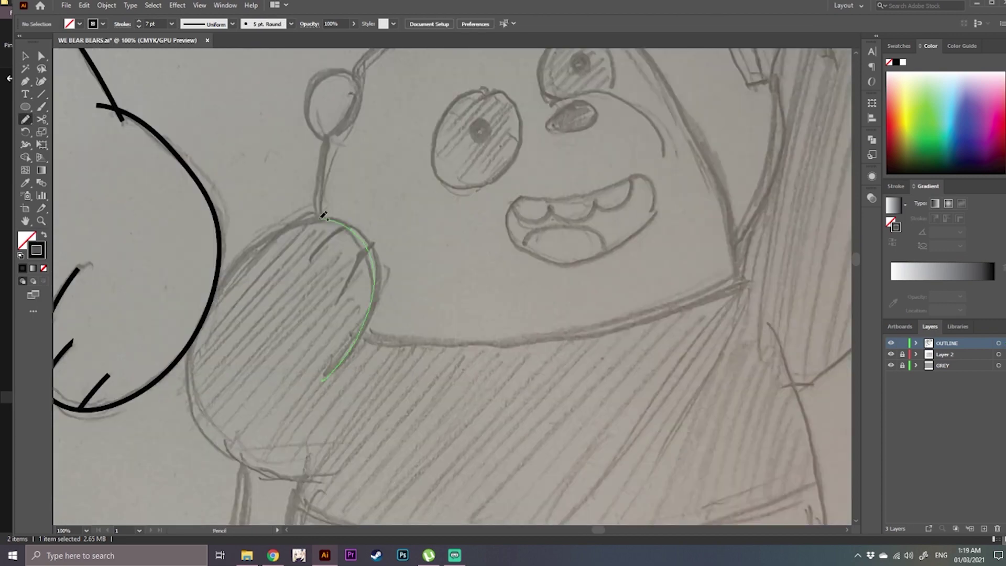
mouse_move(269, 241)
mouse_down()
mouse_move(253, 315)
mouse_move(247, 457)
mouse_up()
ctrl+click(283, 367)
- Trace the rightmost bear's head as one continuous line from the lowered arm over the top and down to the far shoulder
drag(629, 58, 400, 361)
drag(92, 283, 274, 292)
mouse_move(205, 279)
mouse_down()
mouse_move(440, 129)
mouse_move(609, 422)
mouse_up()
drag(544, 331, 510, 295)
key(ctrl+z)
mouse_move(160, 326)
mouse_down()
mouse_move(344, 96)
mouse_move(579, 382)
mouse_up()
ctrl+click(483, 393)
- Trace the rightmost bear's two ears as rounded arches meeting the head outline
mouse_move(379, 238)
mouse_down()
mouse_move(400, 234)
mouse_move(406, 305)
mouse_up()
drag(196, 314, 238, 245)
ctrl+click(335, 209)
mouse_move(359, 179)
mouse_down()
mouse_move(374, 249)
mouse_move(418, 230)
mouse_up()
ctrl+click(406, 298)
drag(407, 299, 414, 333)
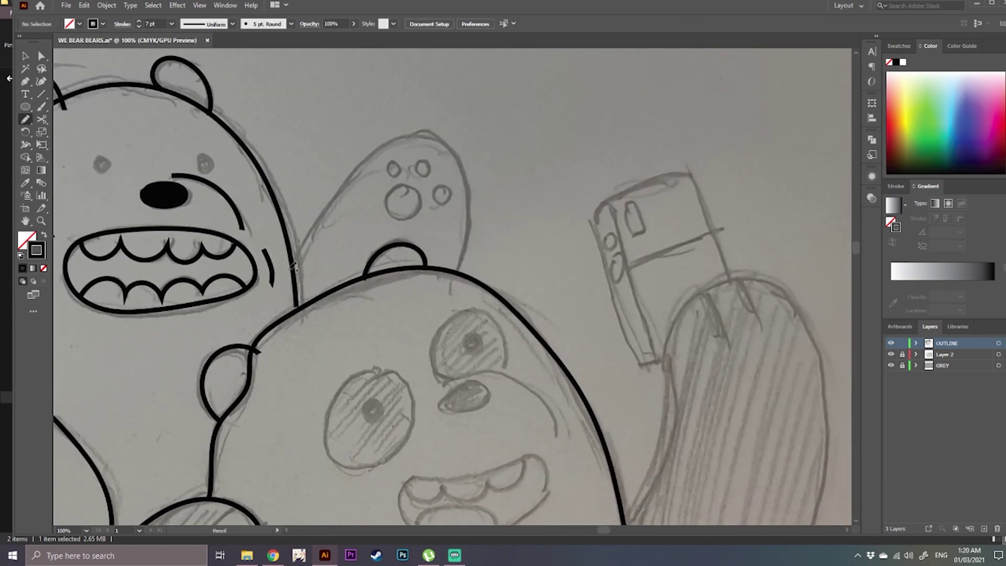
- Trace the raised paw between the middle and rightmost bears as a tall rounded outline
mouse_move(287, 274)
mouse_down()
mouse_move(463, 265)
mouse_move(454, 286)
mouse_up()
ctrl+click(313, 320)
drag(314, 320, 371, 286)
- Draw equal circles over both of the rightmost bear's eyes with the Ellipse tool
mouse_move(488, 424)
mouse_down()
mouse_move(325, 243)
mouse_move(372, 255)
mouse_up()
key(l)
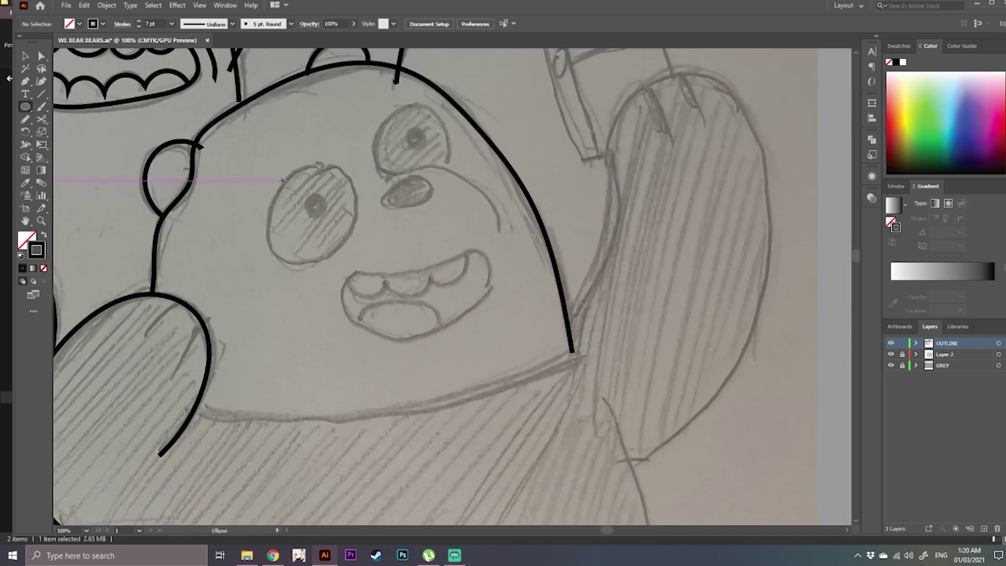
mouse_move(276, 180)
mouse_down()
mouse_move(365, 237)
mouse_move(355, 220)
mouse_move(456, 166)
mouse_move(424, 196)
mouse_up()
key(v)
key(ctrl+shift+a)
click(448, 185)
- Trace the rightmost bear's muzzle line with the Pencil tool, from above the nose across the eye to the cheek
key(n)
drag(350, 197, 470, 237)
ctrl+click(445, 240)
- Trace the rightmost bear's smiling mouth as a closed outline
drag(338, 300, 299, 247)
mouse_move(291, 235)
mouse_down()
mouse_move(400, 206)
mouse_move(292, 231)
mouse_up()
ctrl+click(252, 226)
mouse_move(291, 231)
mouse_down()
mouse_move(241, 239)
mouse_move(352, 240)
mouse_move(352, 219)
mouse_up()
key(v)
drag(298, 266, 318, 227)
scroll(318, 226, up, 2)
key(ctrl+z)
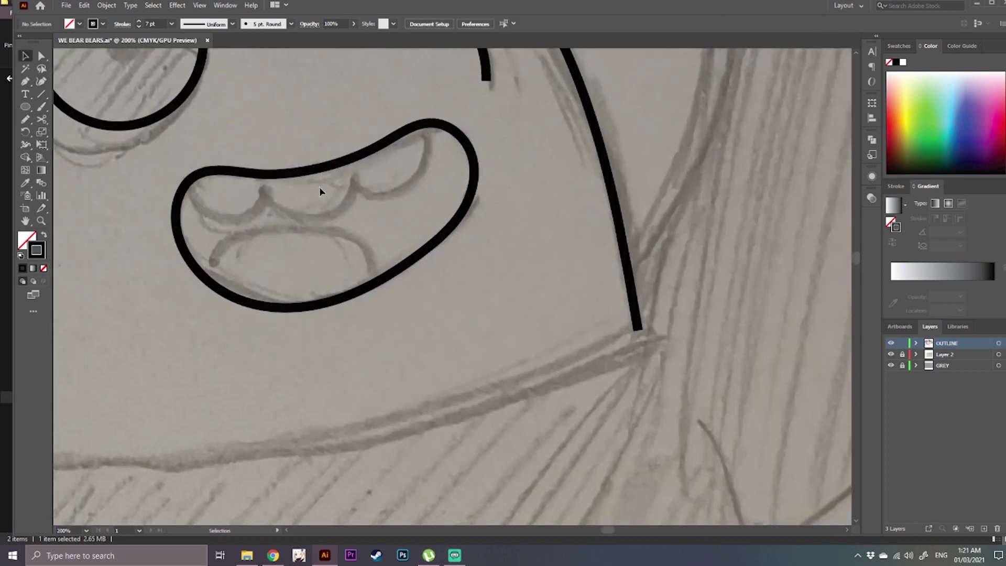
- Trace the row of upper teeth and the tongue curve inside the rightmost bear's mouth
key(n)
mouse_move(193, 177)
mouse_down()
mouse_move(350, 188)
mouse_move(427, 130)
mouse_up()
drag(334, 90, 327, 68)
key(n)
drag(215, 212, 375, 220)
ctrl+click(366, 89)
- Draw a large circular pad and three small toe pads on the middle bear's raised paw, giving the small circles a 4 pt stroke
drag(372, 78, 393, 371)
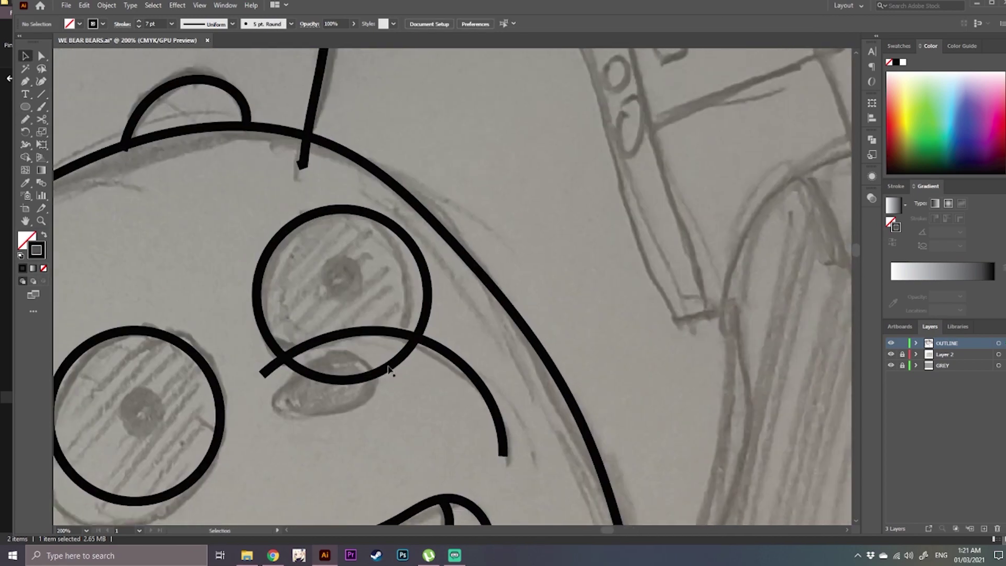
drag(199, 105, 473, 372)
key(l)
drag(397, 202, 467, 271)
mouse_move(429, 157)
mouse_down()
mouse_move(424, 223)
mouse_move(434, 208)
mouse_move(482, 209)
mouse_up()
key(v)
click(171, 24)
click(183, 104)
drag(477, 209, 511, 266)
scroll(511, 266, down, 2)
drag(388, 336, 557, 267)
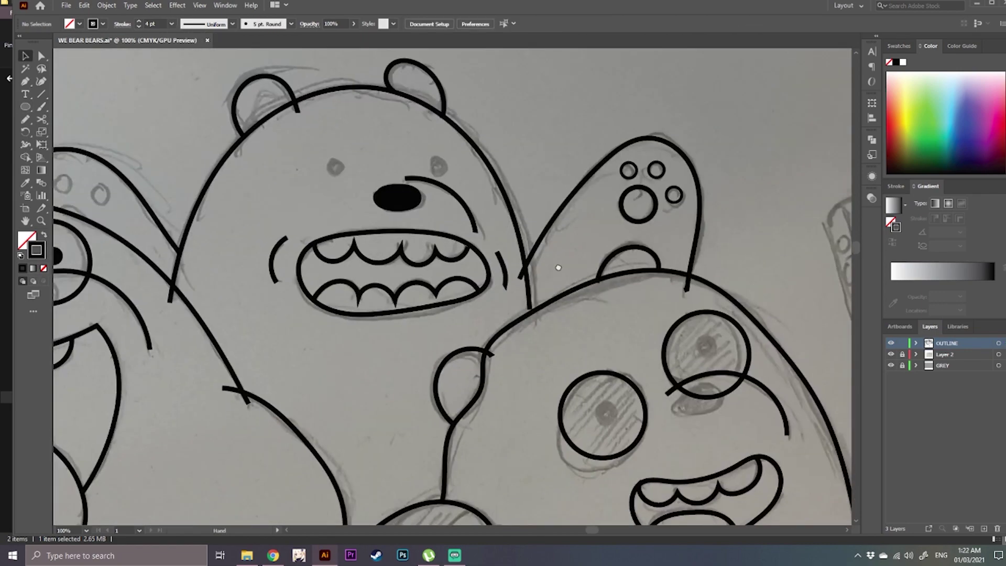
- Place two small circular toe pads on the leftmost bear's raised paw, matching the sketched circles
drag(93, 180, 402, 218)
key(l)
scroll(403, 218, up, 5)
scroll(402, 218, down, 5)
drag(512, 221, 342, 232)
key(v)
drag(767, 225, 202, 237)
scroll(200, 261, up, 3)
drag(224, 198, 331, 227)
drag(305, 233, 213, 288)
scroll(314, 231, up, 1)
scroll(407, 271, down, 3)
drag(566, 225, 265, 222)
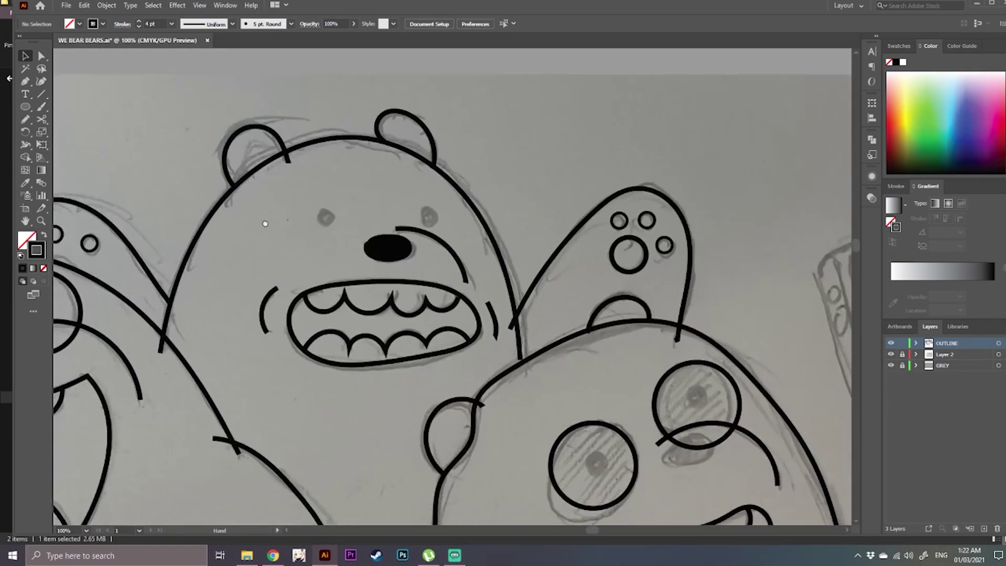
- Draw two small solid black circular eyes without a stroke over the middle bear's sketched eyes
scroll(372, 216, up, 3)
click(44, 235)
key(l)
mouse_move(202, 187)
mouse_down()
mouse_move(254, 241)
mouse_move(534, 213)
mouse_up()
key(v)
- Place solid black circular pupils inside both of the rightmost bear's round eyes, matching the sketch
scroll(603, 223, down, 3)
drag(775, 419, 404, 225)
scroll(478, 276, up, 2)
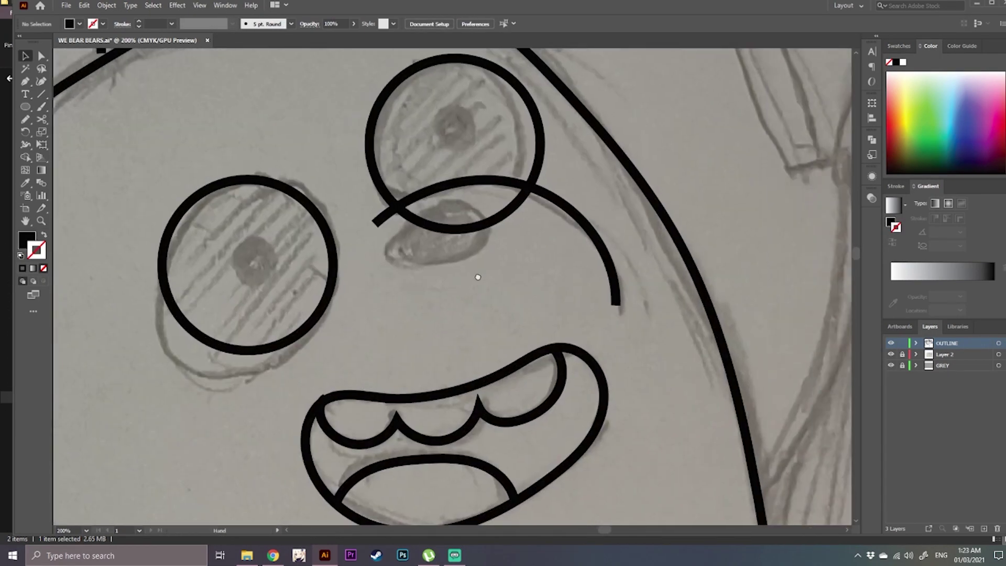
key(l)
mouse_move(237, 236)
mouse_down()
mouse_move(286, 282)
mouse_move(460, 127)
mouse_up()
scroll(359, 255, up, 2)
click(319, 280)
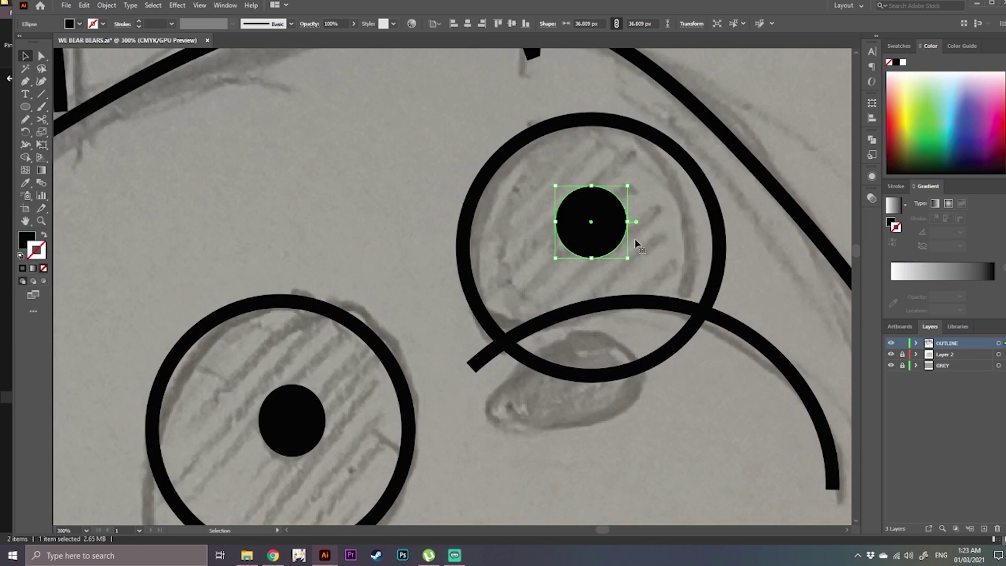
click(634, 240)
- Trace the curved neckline beneath the rightmost bear's head with the Pencil tool at 7 pt stroke
scroll(643, 241, down, 5)
mouse_move(545, 387)
mouse_down()
mouse_move(290, 386)
mouse_move(267, 311)
mouse_up()
scroll(290, 386, up, 1)
key(n)
mouse_move(219, 274)
mouse_down()
mouse_move(315, 283)
mouse_move(473, 239)
mouse_up()
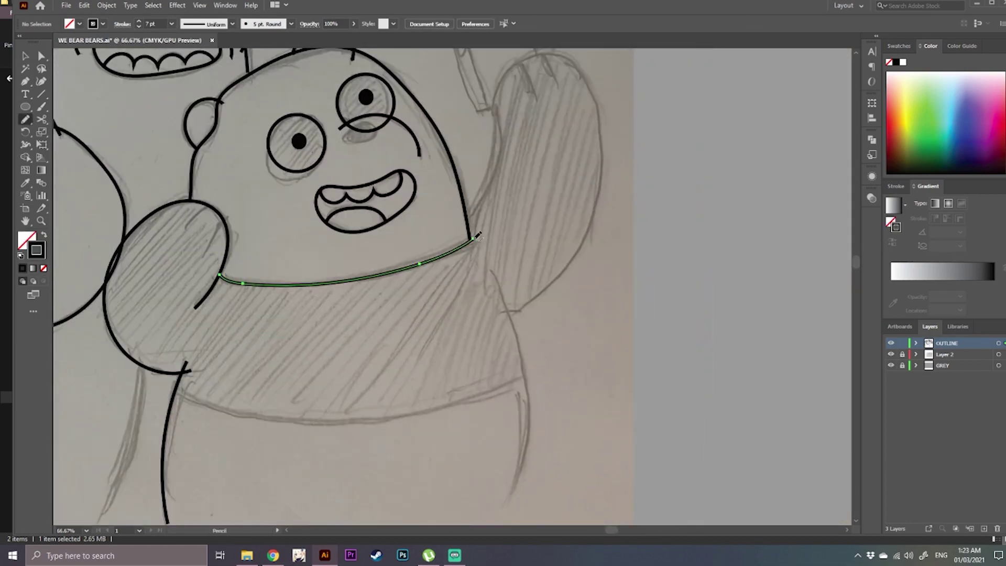
- Trace the rightmost bear's raised arm, outer body side and the curved lower edge of the shaded torso band
key(ctrl+=)
mouse_move(546, 190)
mouse_down()
mouse_move(475, 318)
mouse_move(325, 343)
mouse_up()
mouse_move(242, 354)
mouse_down()
mouse_move(294, 216)
mouse_move(391, 427)
mouse_move(309, 499)
mouse_up()
drag(318, 464, 412, 125)
mouse_move(379, 74)
mouse_down()
mouse_move(423, 430)
mouse_move(770, 392)
mouse_up()
drag(266, 167, 238, 406)
drag(247, 205, 761, 190)
- Trace the outer outline of the phone held by the rightmost bear and its long inner side edge
key(v)
mouse_move(646, 120)
mouse_down()
mouse_move(597, 240)
mouse_move(459, 286)
mouse_up()
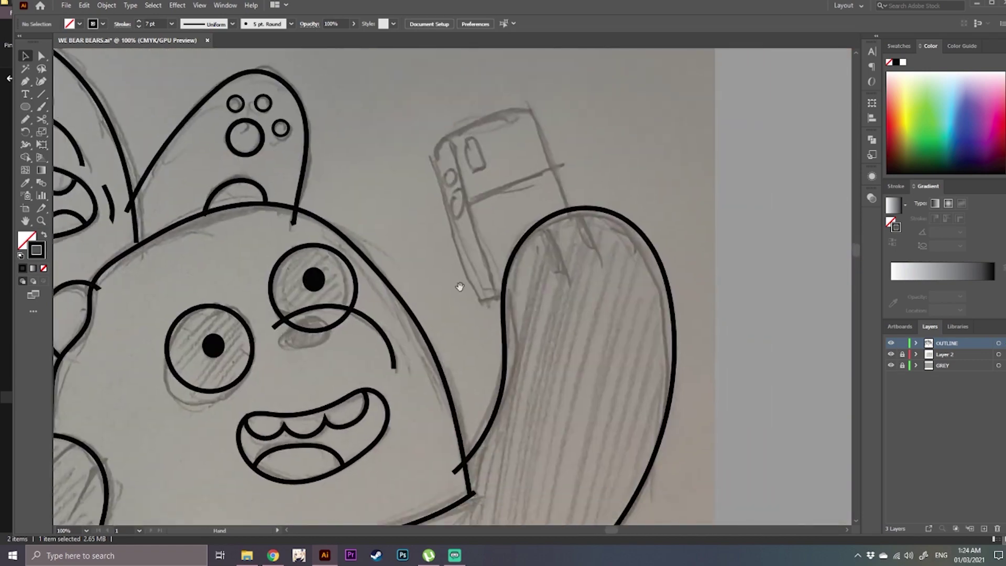
key(n)
mouse_move(444, 138)
mouse_down()
mouse_move(451, 224)
mouse_move(499, 301)
mouse_up()
mouse_move(445, 137)
mouse_down()
mouse_move(509, 108)
mouse_move(568, 208)
mouse_up()
drag(485, 188, 478, 151)
drag(440, 101, 490, 261)
key(v)
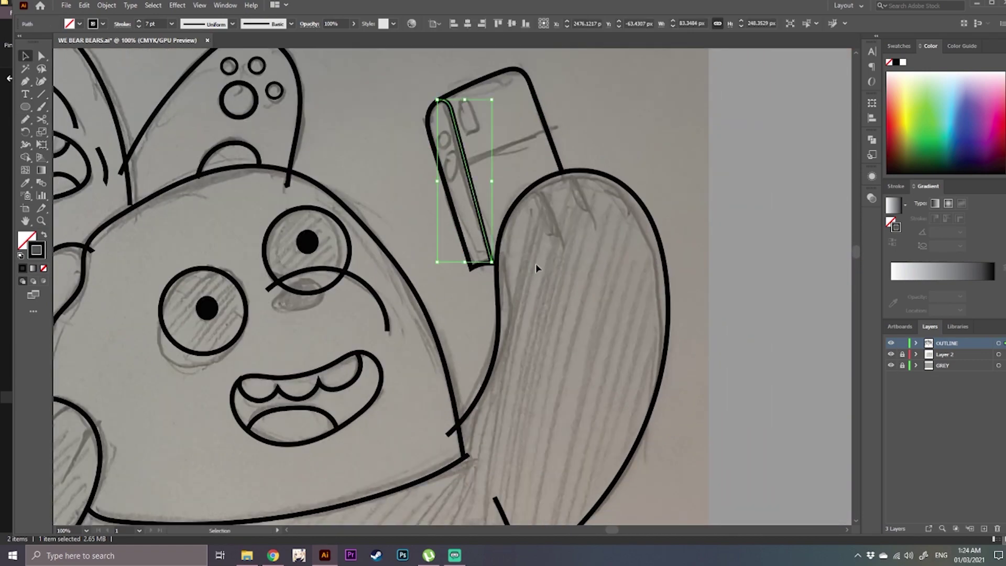
- Trace the slanted dividing line across the back of the phone, ending it at the phone's far edge
key(n)
drag(466, 161, 545, 132)
key(ctrl+=)
key(v)
click(586, 173)
drag(587, 172, 594, 209)
- Draw two small circles with a thinner stroke on the phone's narrow side, following the sketch
click(26, 108)
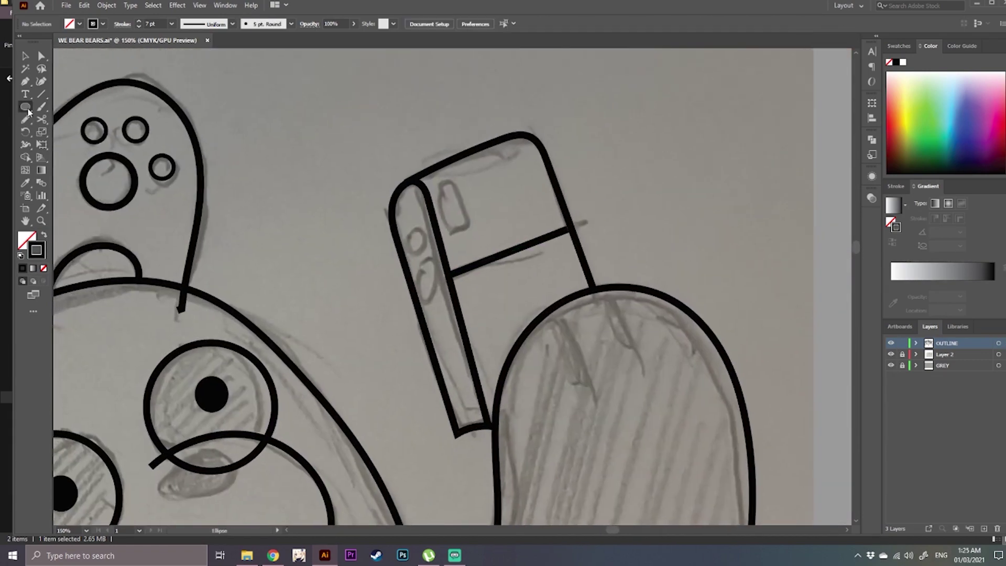
scroll(402, 235, up, 1)
key(v)
mouse_move(405, 221)
mouse_down()
mouse_move(439, 255)
mouse_move(423, 253)
mouse_move(439, 321)
mouse_move(422, 330)
mouse_up()
triple_click(138, 26)
scroll(482, 212, up, 1)
click(485, 265)
drag(453, 347, 448, 339)
click(513, 201)
drag(513, 200, 516, 254)
- Draw a small rounded rectangle on the upper part of the phone's back, aligned with the sketch
drag(25, 107, 66, 117)
key(b)
mouse_move(452, 194)
mouse_down()
mouse_move(494, 293)
mouse_move(530, 220)
mouse_move(546, 240)
mouse_up()
key(v)
click(504, 220)
- Trace two finger creases at the tip of the rightmost bear's raised paw and match their stroke to the main outline
scroll(576, 222, down, 3)
scroll(576, 294, up, 1)
key(n)
drag(432, 149, 460, 237)
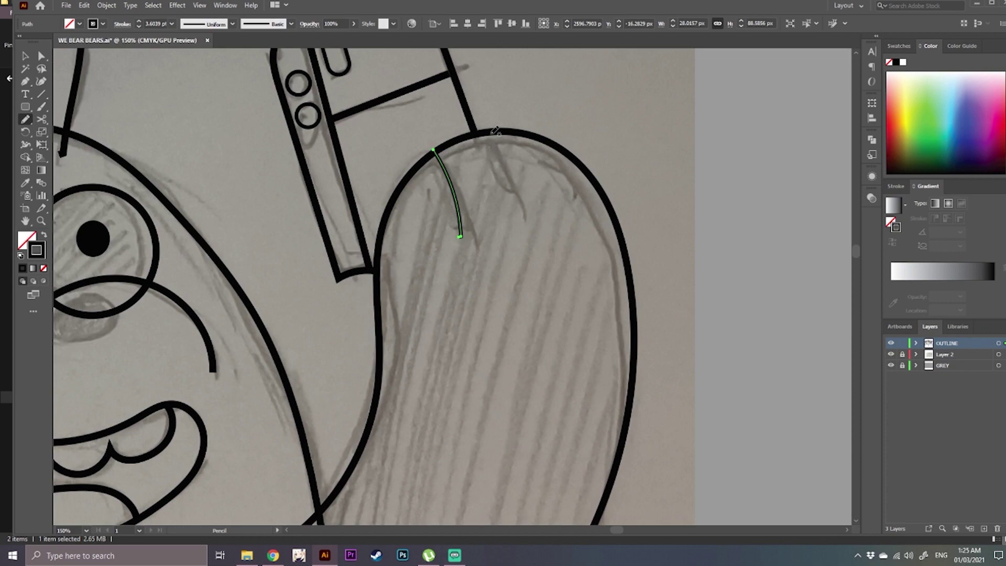
drag(491, 134, 517, 206)
key(v)
scroll(500, 215, up, 1)
key(i)
click(545, 110)
- Trace the leftmost bear's lower body side beneath the rightmost bear's lowered paw, redoing the first attempt
scroll(545, 136, down, 3)
scroll(161, 431, up, 1)
mouse_move(160, 431)
mouse_down()
mouse_move(481, 310)
mouse_move(493, 248)
mouse_up()
key(n)
mouse_move(478, 205)
mouse_down()
mouse_move(464, 322)
mouse_move(432, 426)
mouse_up()
key(ctrl+z)
mouse_move(479, 199)
mouse_down()
mouse_move(440, 214)
mouse_move(393, 455)
mouse_up()
key(v)
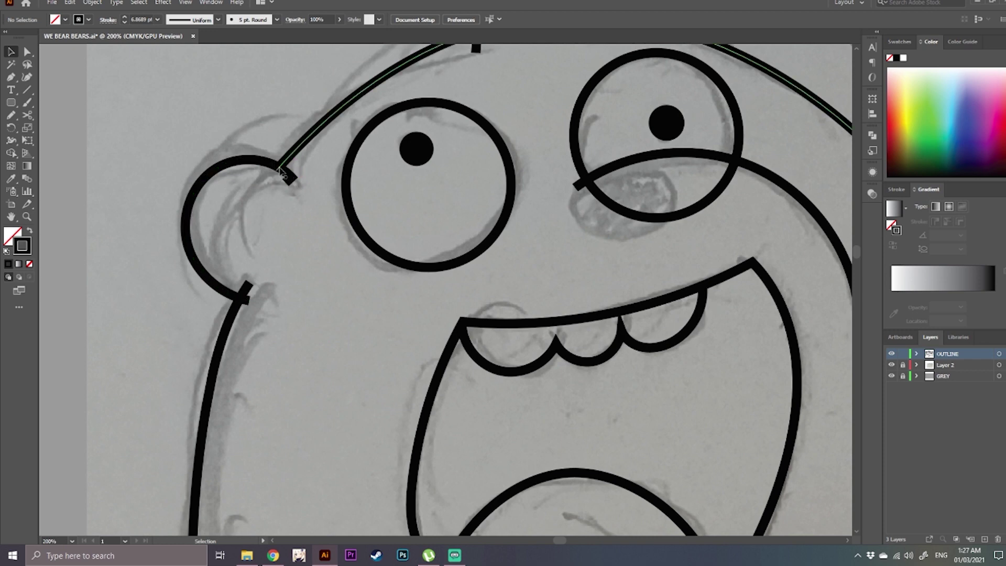
- Use the Join Tool to merge both ends of the leftmost bear's outer ear with the head and body outlines
click(12, 118)
click(57, 166)
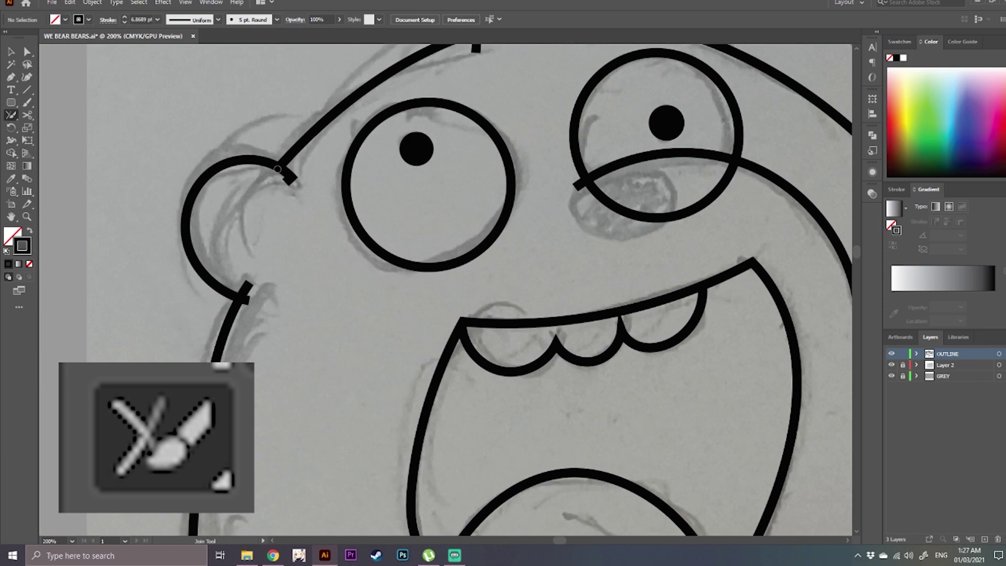
mouse_move(298, 158)
mouse_down()
mouse_move(283, 161)
mouse_move(280, 180)
mouse_up()
drag(256, 266, 255, 321)
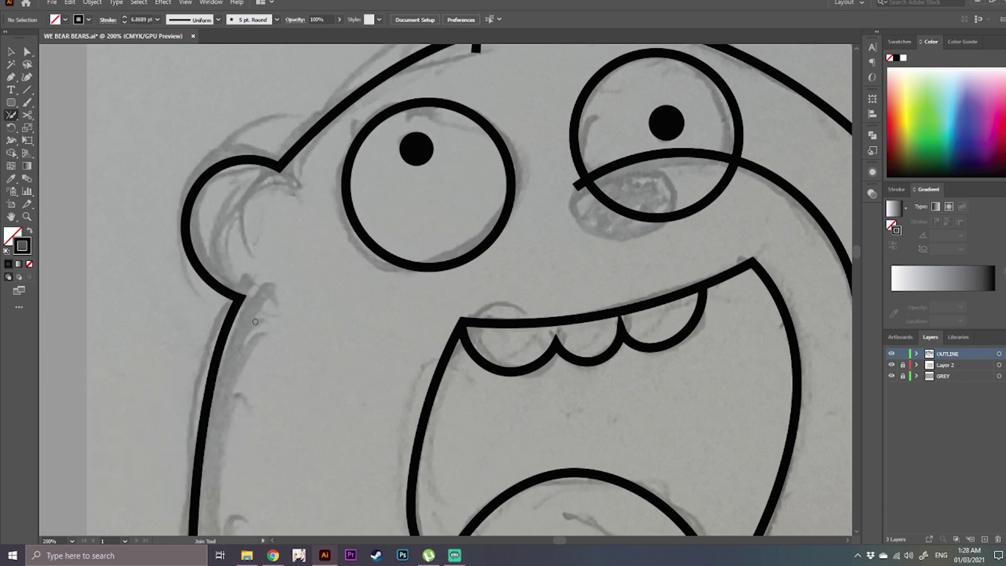
- Join the leftmost bear's head outline to the arm outline at the shoulder crossing
drag(287, 219, 233, 251)
drag(586, 207, 525, 273)
scroll(409, 160, down, 1)
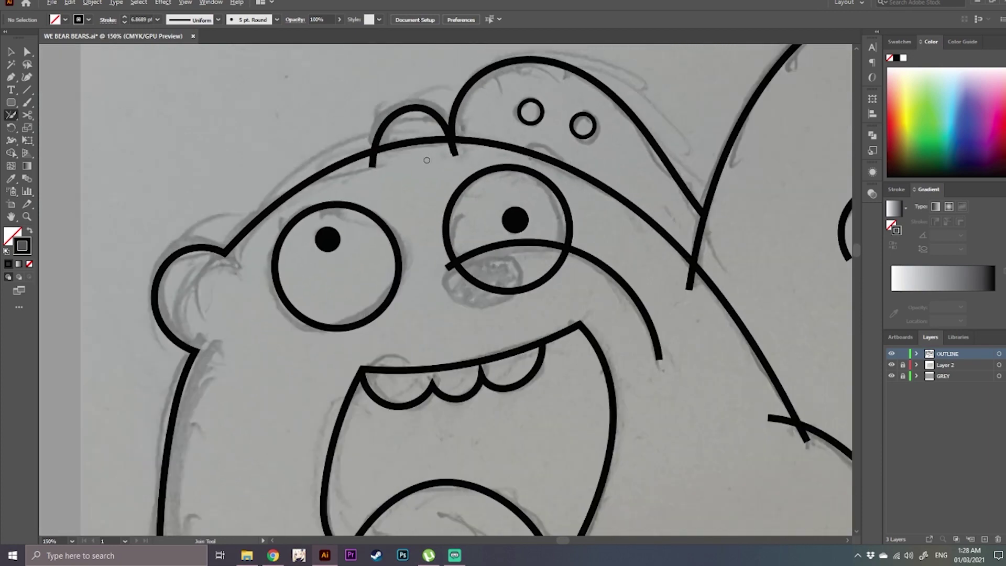
drag(433, 192, 377, 42)
scroll(524, 187, down, 2)
scroll(543, 265, up, 1)
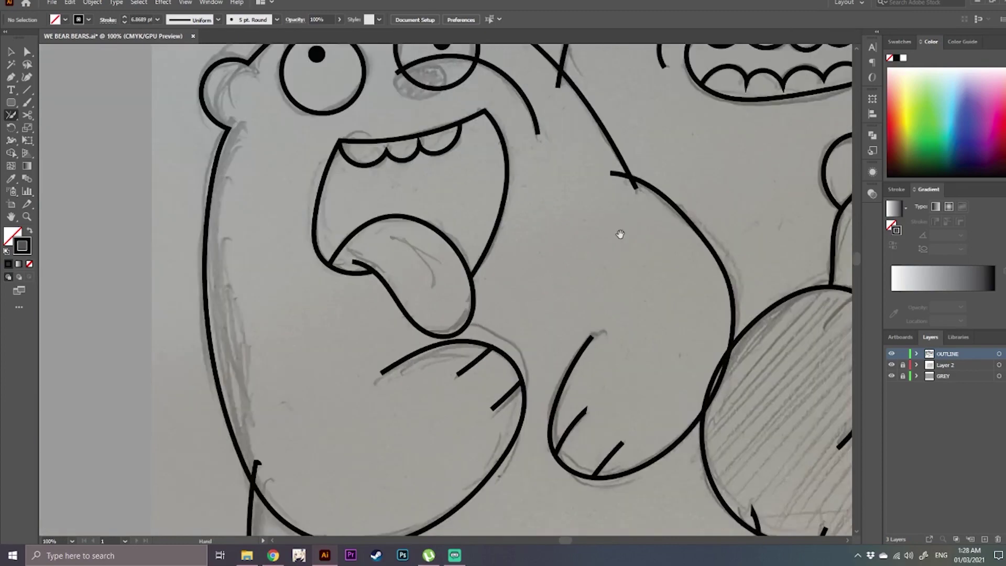
drag(619, 234, 583, 281)
scroll(596, 247, up, 1)
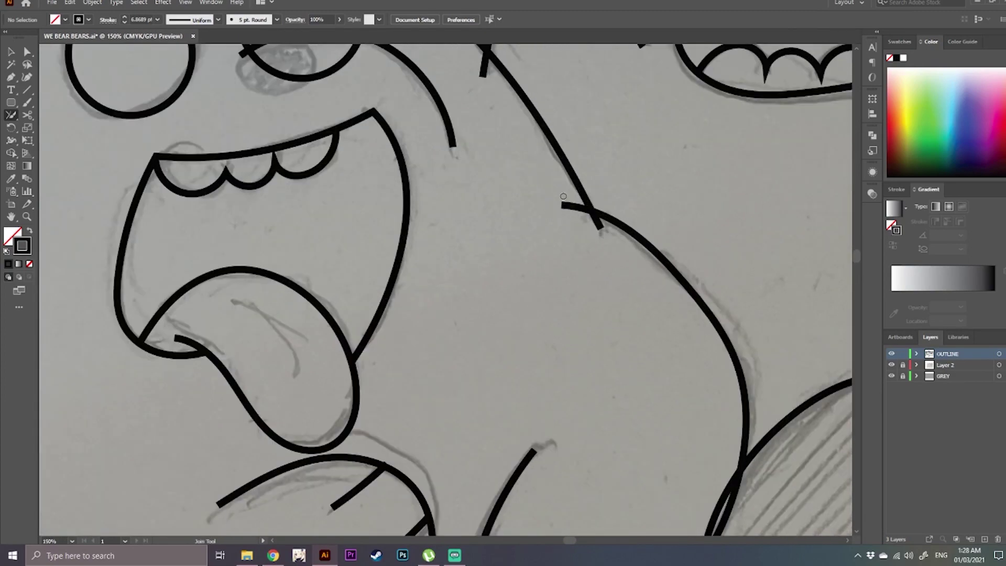
drag(607, 221, 609, 225)
scroll(593, 262, down, 2)
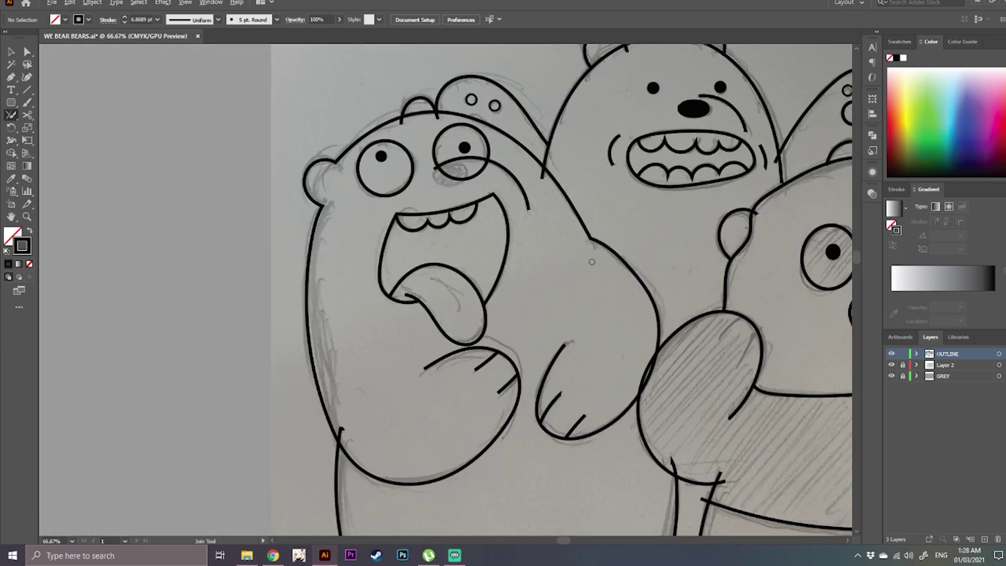
- Select all the outline artwork and activate the Shape Builder tool
scroll(561, 331, up, 1)
drag(561, 331, 658, 474)
key(v)
scroll(457, 197, down, 1)
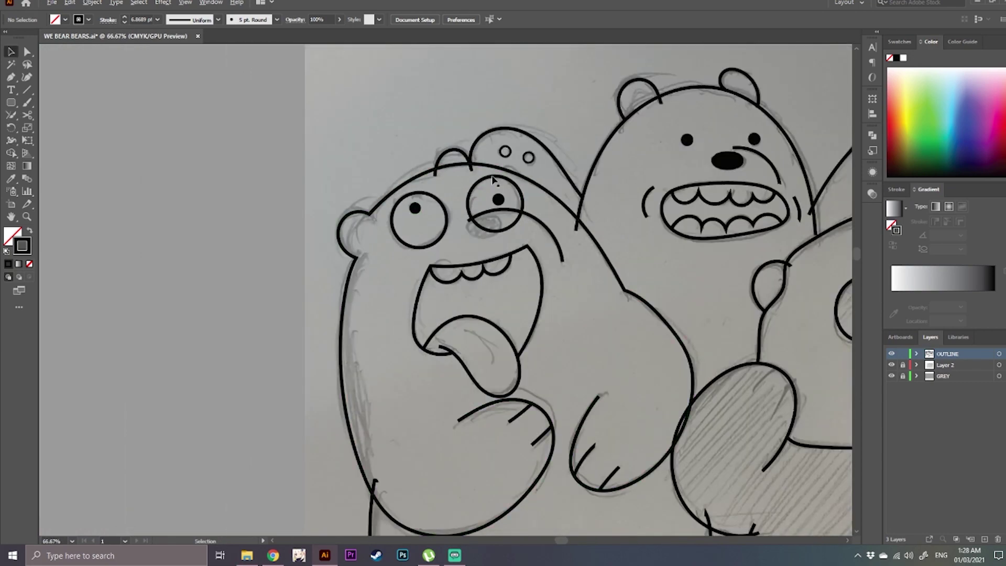
scroll(525, 199, down, 1)
scroll(681, 222, down, 1)
scroll(667, 254, right, 3)
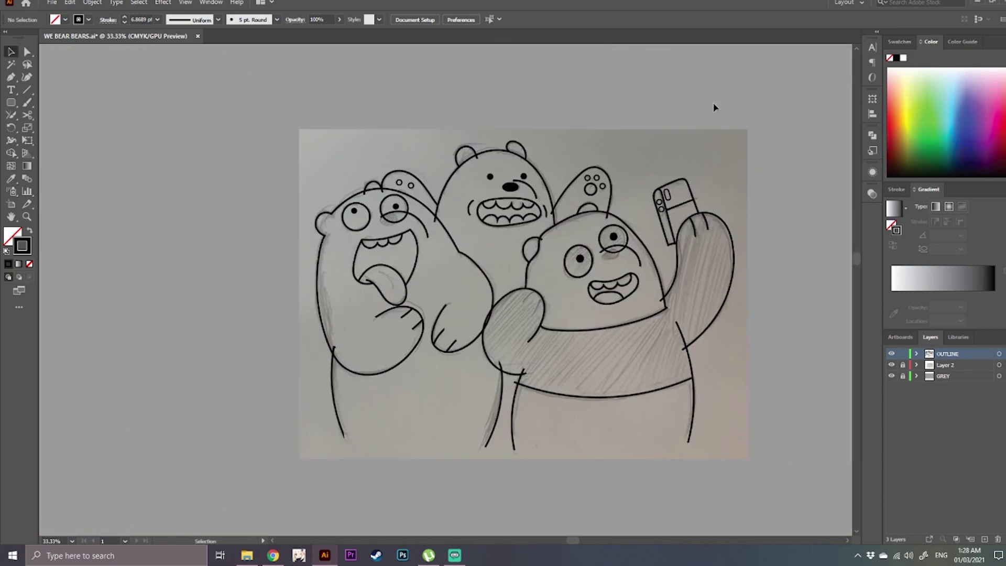
key(ctrl+a)
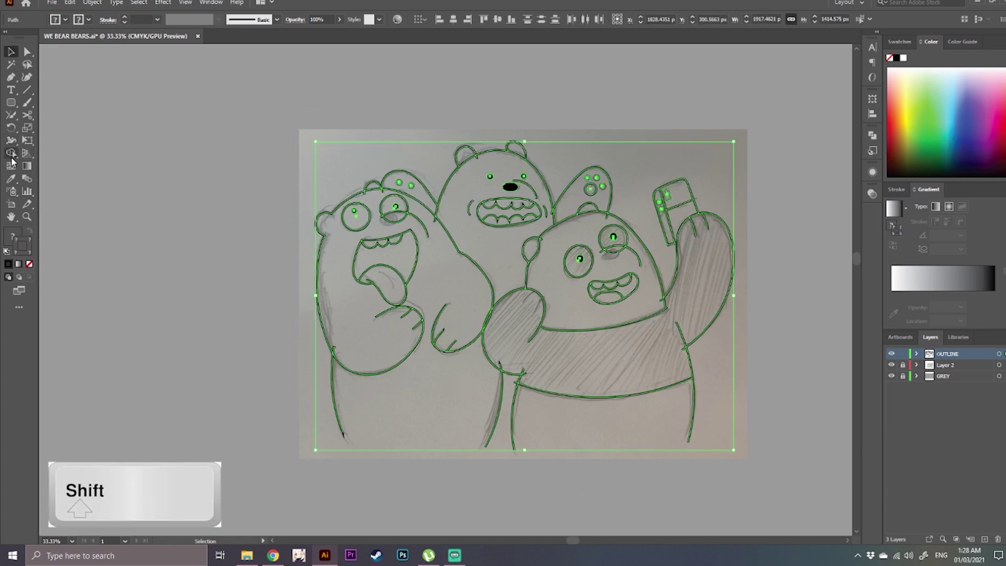
key(shift+m)
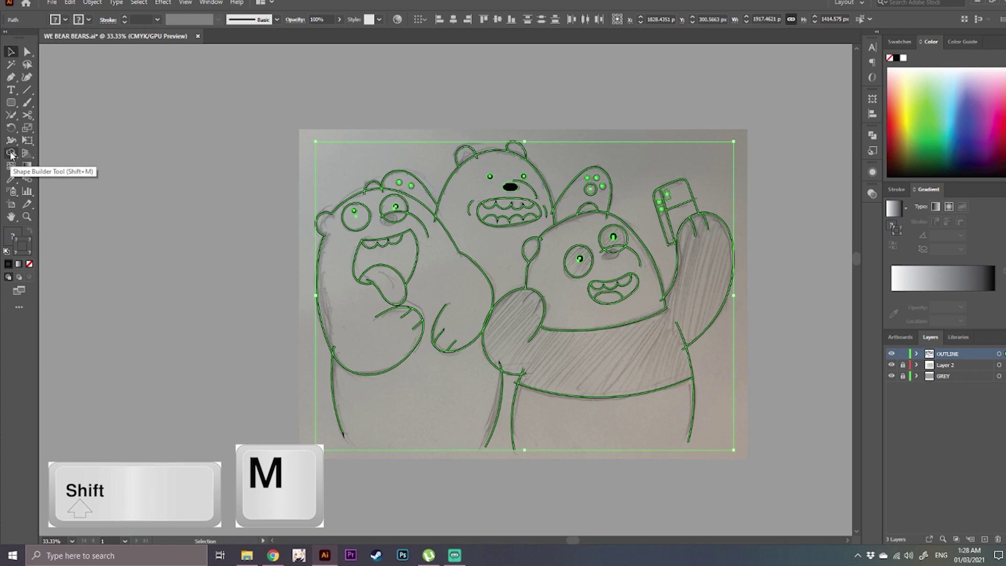
click(10, 153)
- Remove the two overhanging ends of the leftmost bear's upper ear below the head outline with Shape Builder
scroll(435, 224, up, 4)
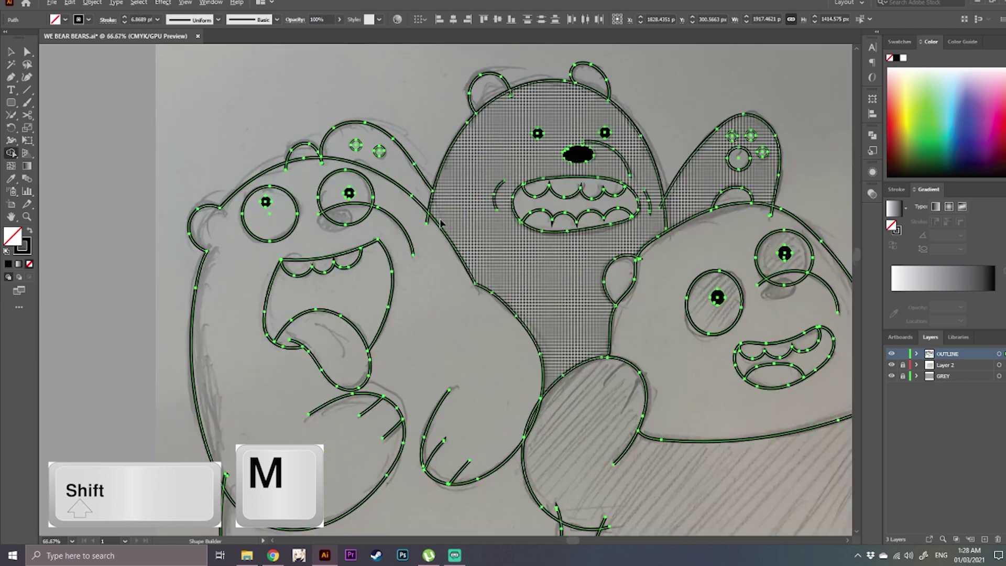
scroll(433, 222, down, 4)
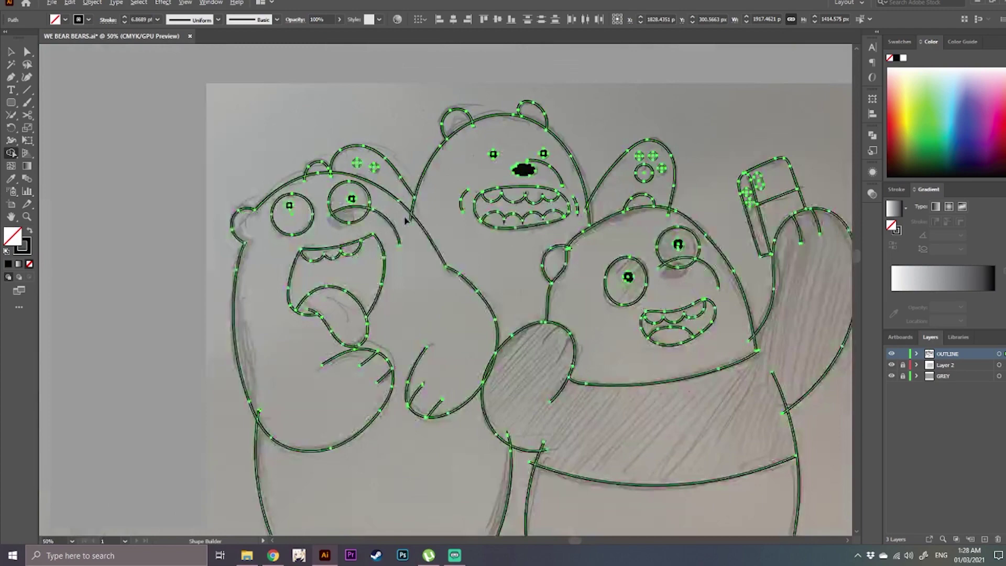
scroll(504, 216, up, 3)
scroll(504, 216, down, 1)
scroll(332, 180, up, 4)
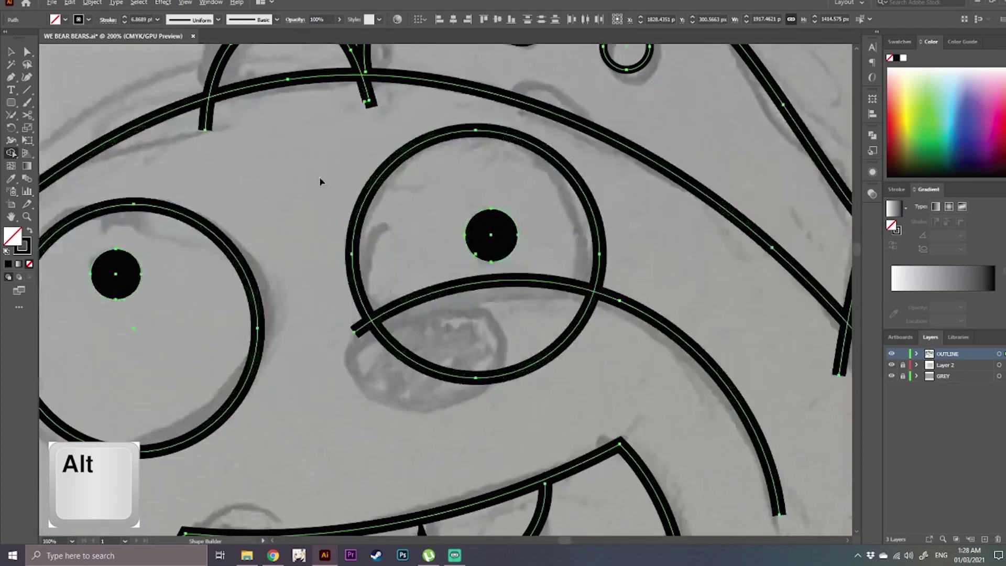
key(space)
drag(327, 174, 402, 281)
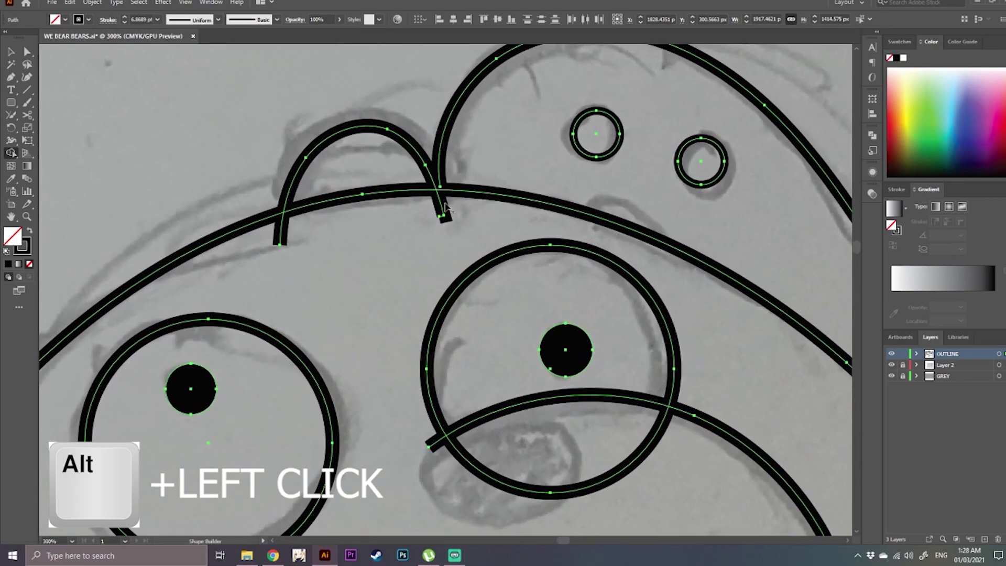
alt+scroll(357, 209, down, 3)
alt+scroll(350, 213, up, 3)
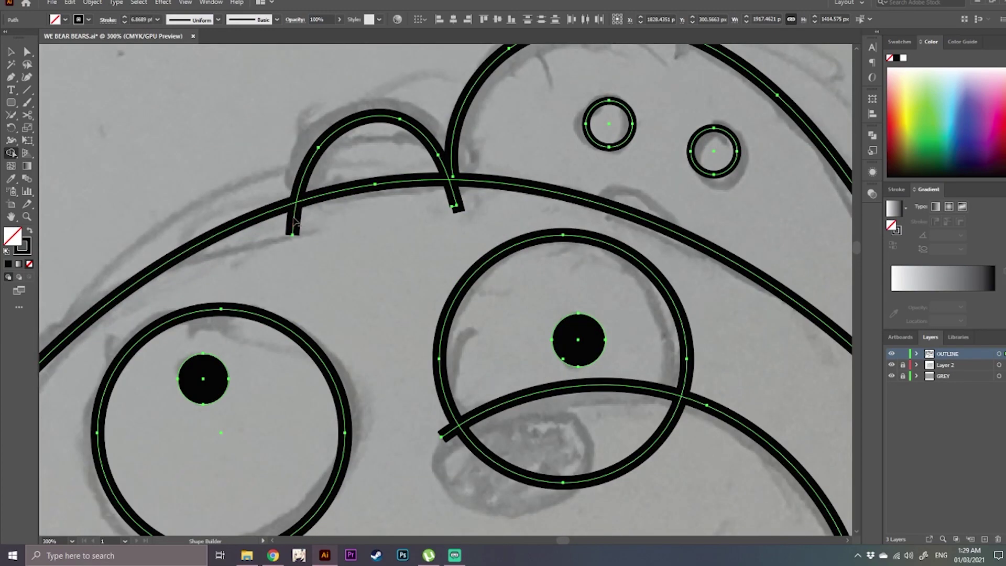
alt+click(293, 219)
alt+scroll(462, 211, down, 2)
alt+scroll(513, 241, down, 3)
alt+scroll(521, 253, up, 3)
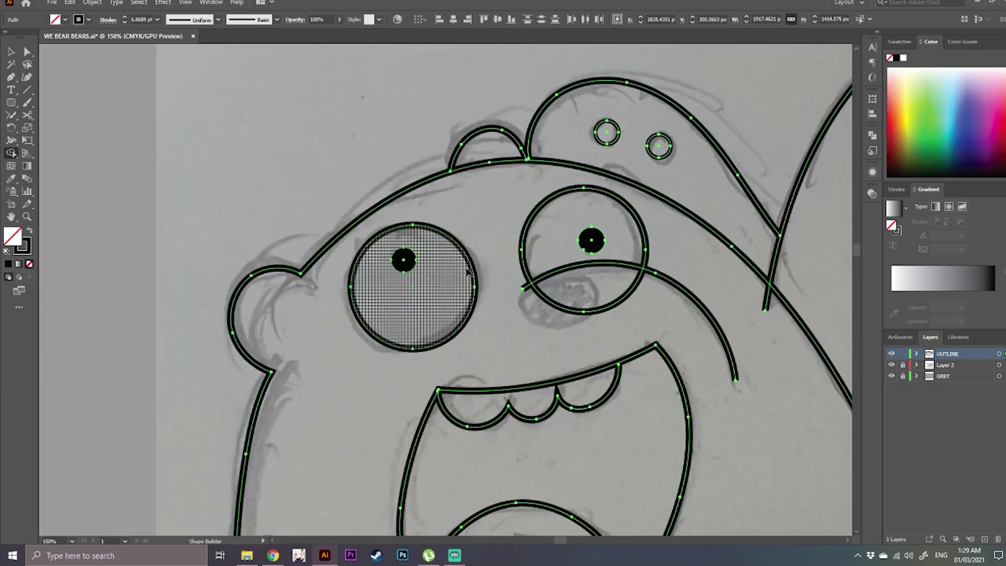
- Remove the lower arc of the leftmost bear's eye that extends below the curved snout line
drag(576, 297, 439, 270)
alt+scroll(486, 279, up, 1)
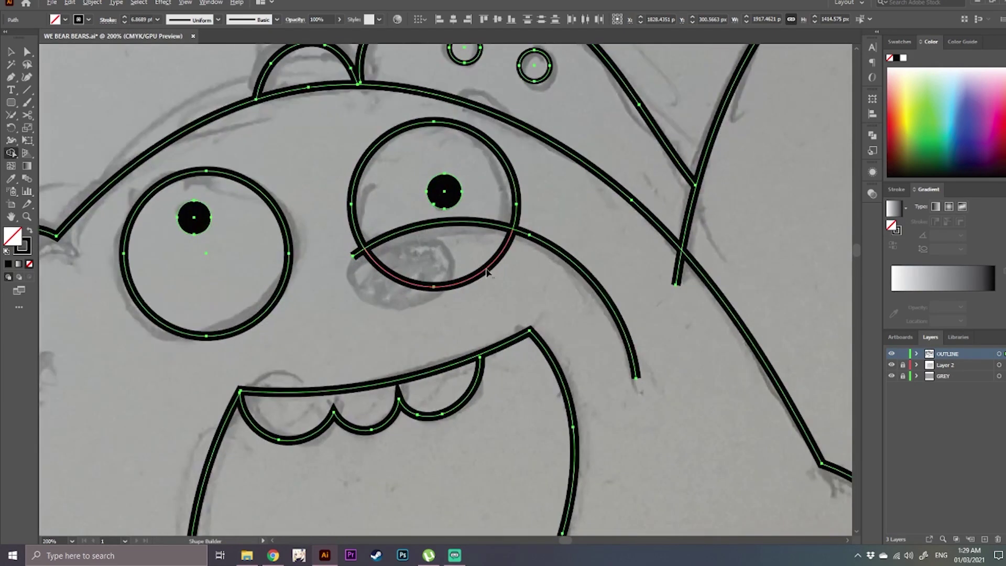
alt+click(486, 272)
scroll(492, 262, down, 3)
scroll(496, 253, up, 2)
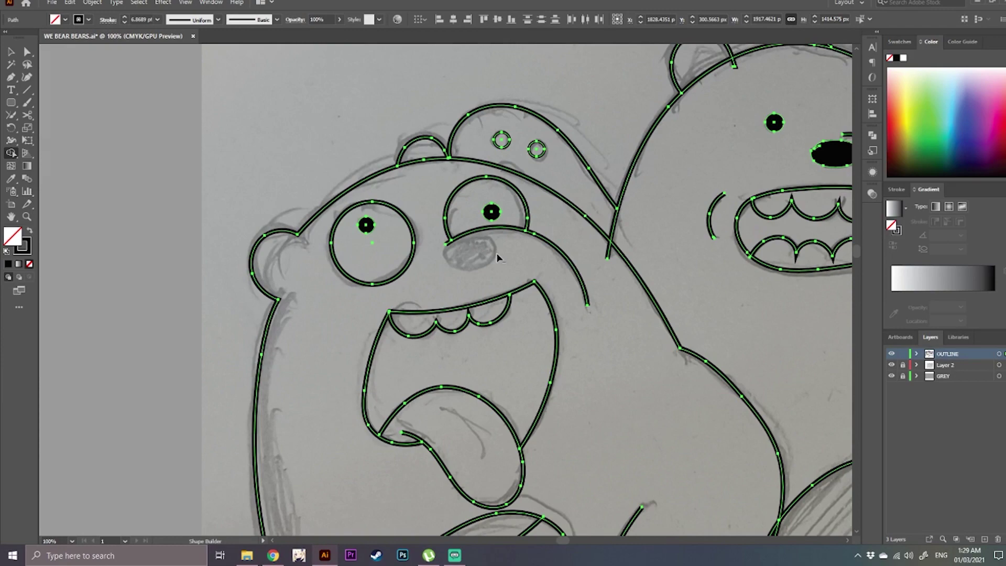
- Remove the middle bear's line end inside the leftmost bear's head and the leftmost bear's body-line stub above its lower arm
alt+scroll(607, 258, up, 2)
alt+click(599, 254)
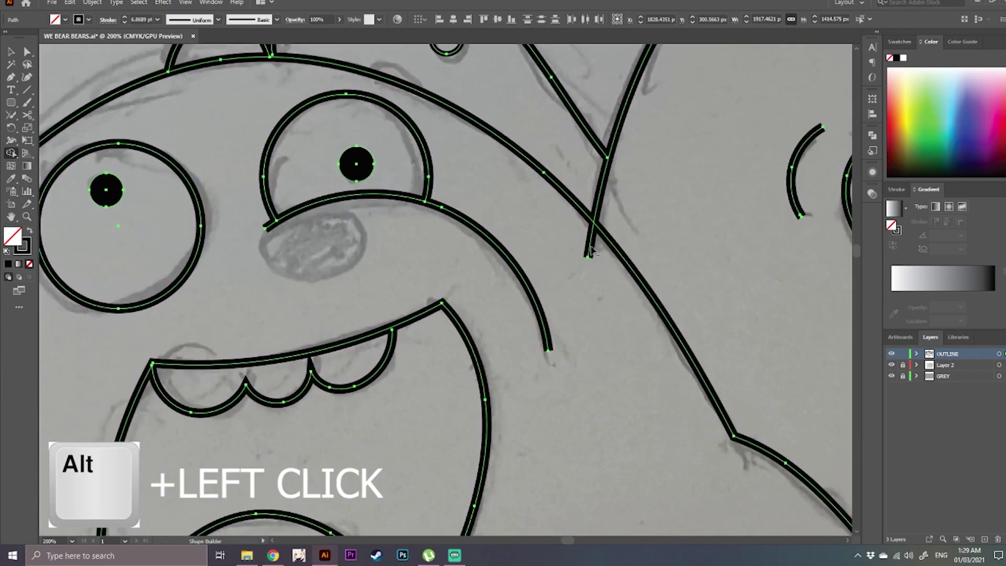
alt+scroll(588, 253, down, 2)
scroll(323, 408, down, 5)
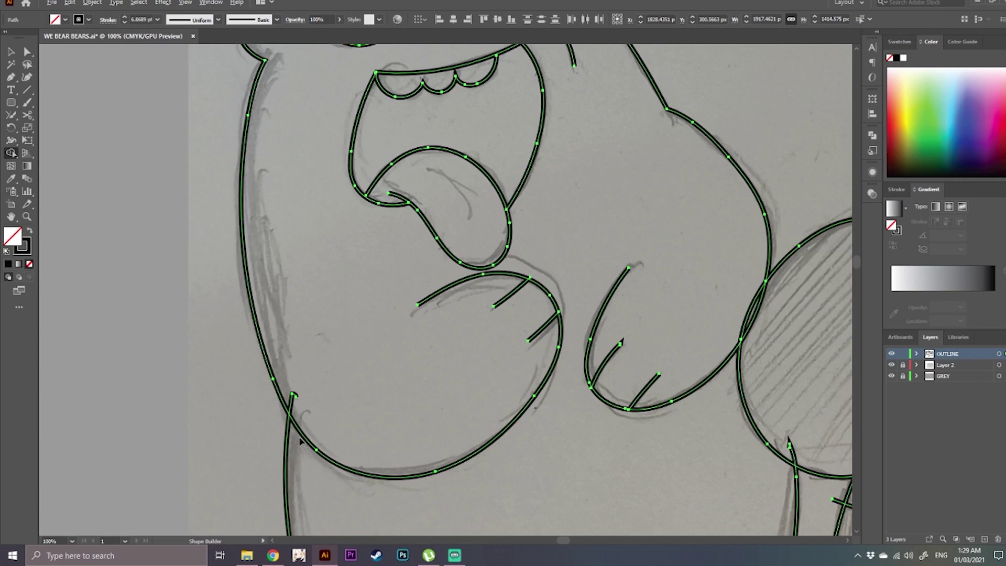
alt+scroll(300, 442, up, 1)
alt+scroll(454, 355, down, 1)
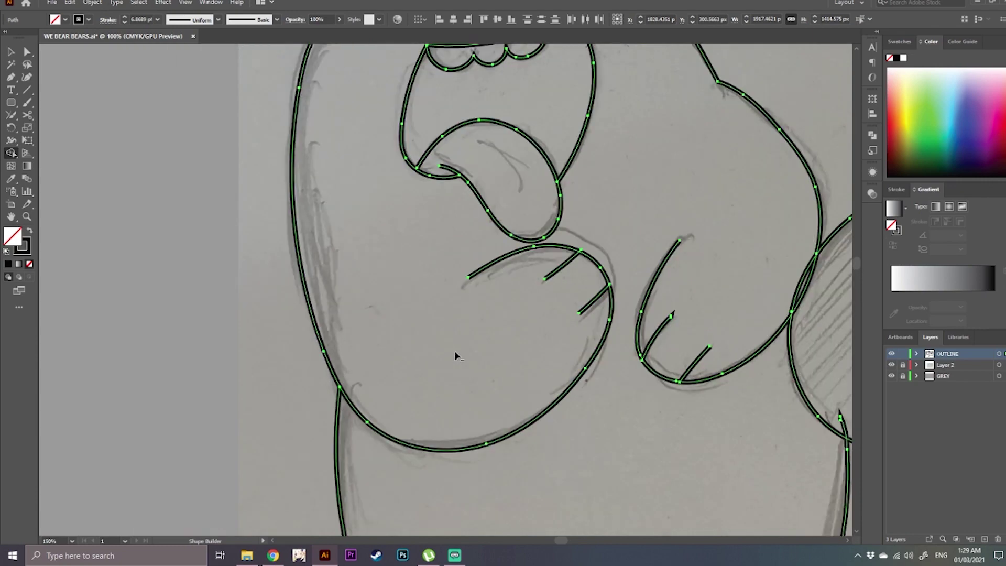
- Remove the overlapping arc where the leftmost bear's arm crosses the rightmost bear's lowered arm
drag(640, 301, 341, 327)
alt+scroll(529, 318, up, 2)
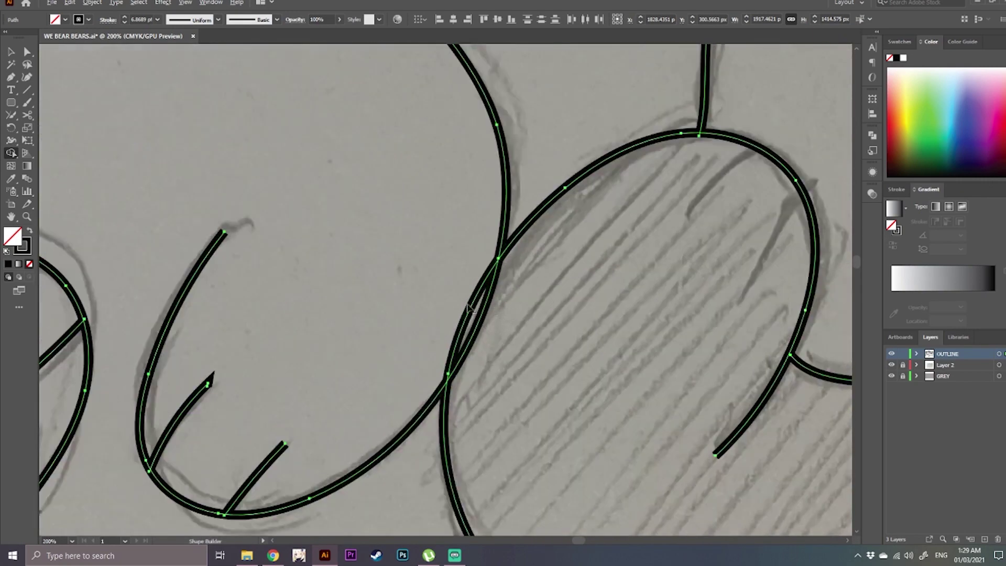
alt+click(472, 306)
alt+scroll(473, 308, down, 3)
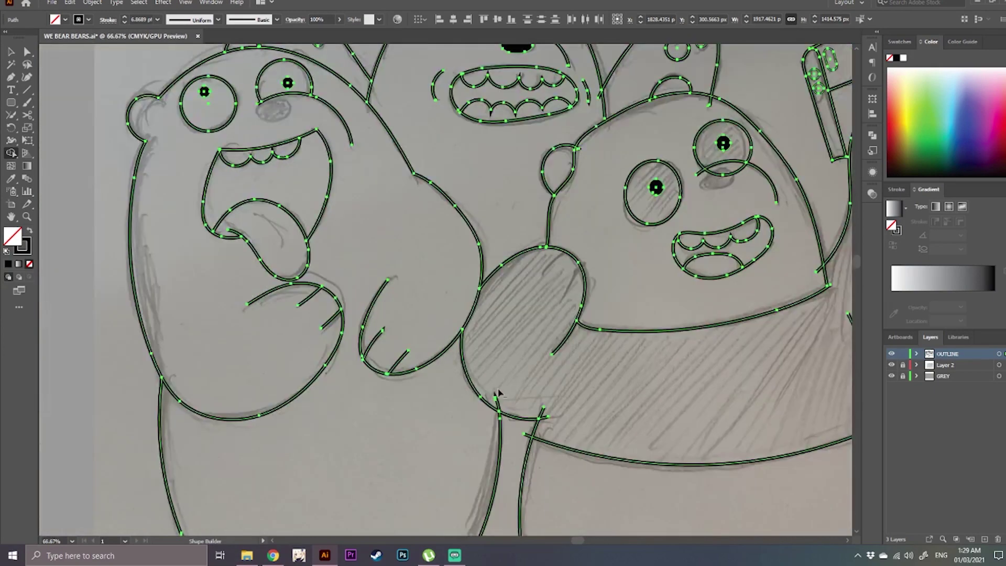
- Remove the leftmost bear's body-line stub and the rightmost bear's side-line stub inside the rightmost bear's lowered paw
drag(490, 398, 493, 264)
alt+scroll(492, 264, up, 2)
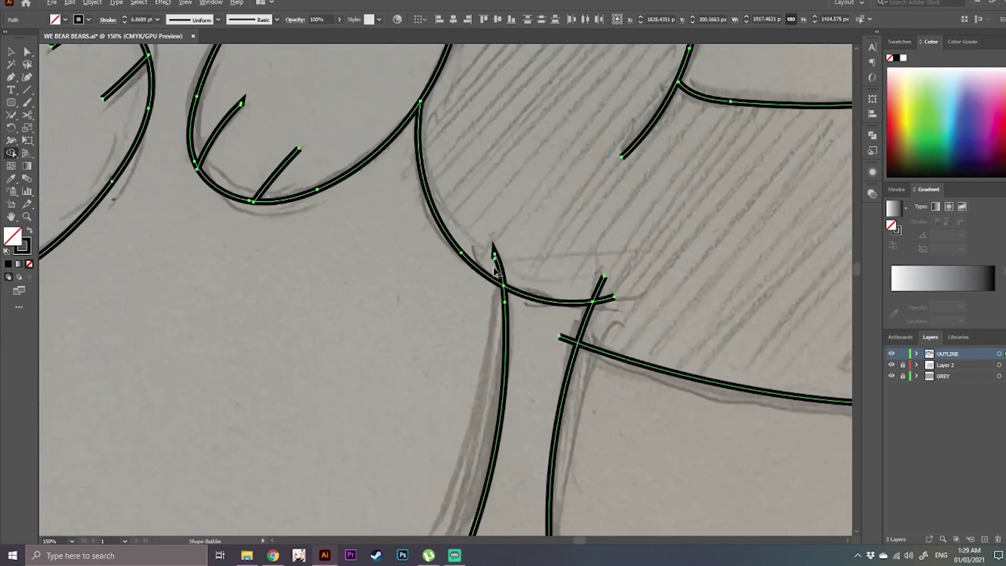
alt+click(499, 268)
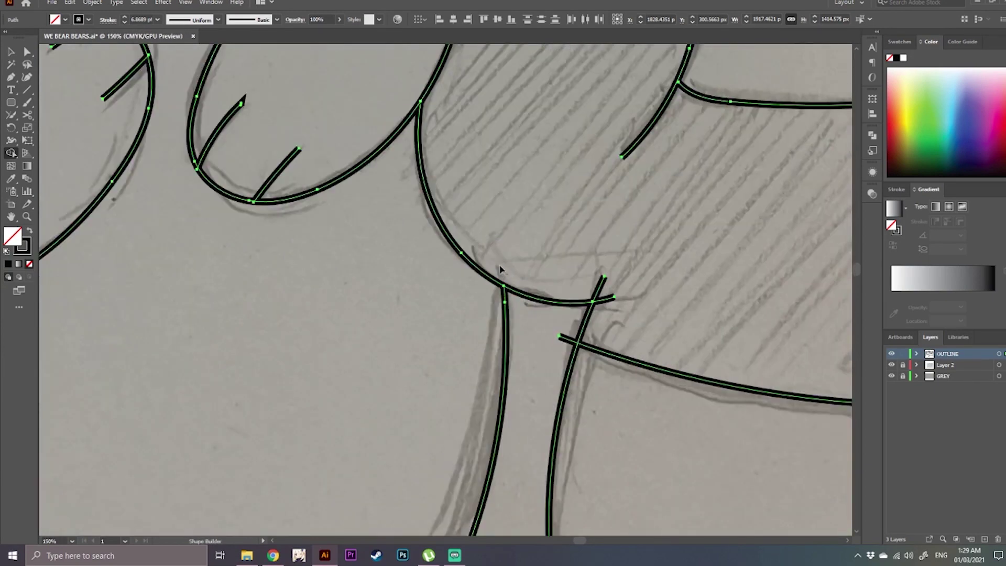
alt+click(600, 287)
alt+scroll(571, 341, down, 2)
- Remove the raised arm's stub inside the rightmost bear's head and the lower eye arc beneath its snout line
drag(597, 292, 455, 281)
alt+scroll(655, 269, up, 2)
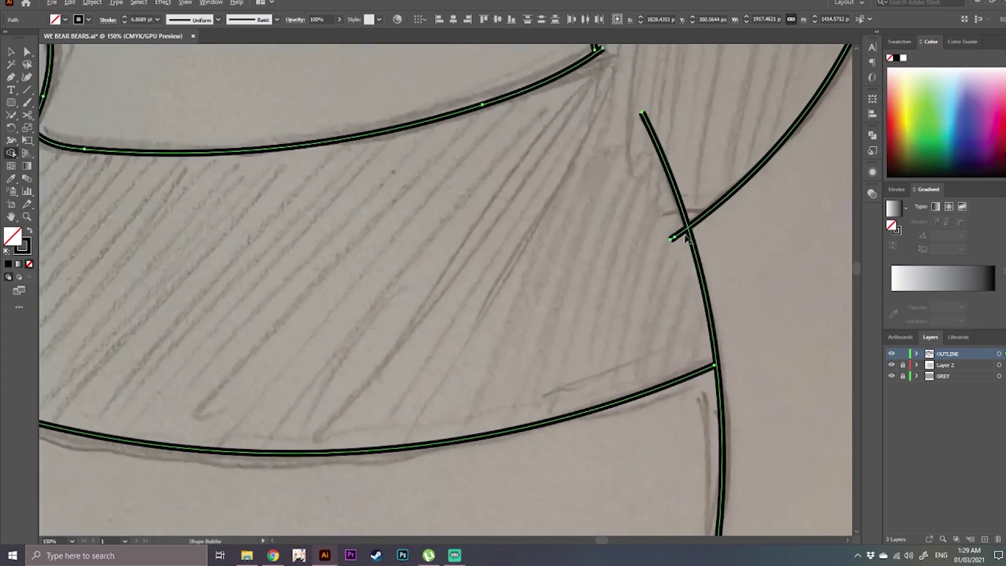
drag(608, 58, 626, 356)
alt+scroll(626, 351, up, 4)
alt+click(633, 354)
alt+scroll(595, 332, down, 3)
drag(398, 157, 601, 364)
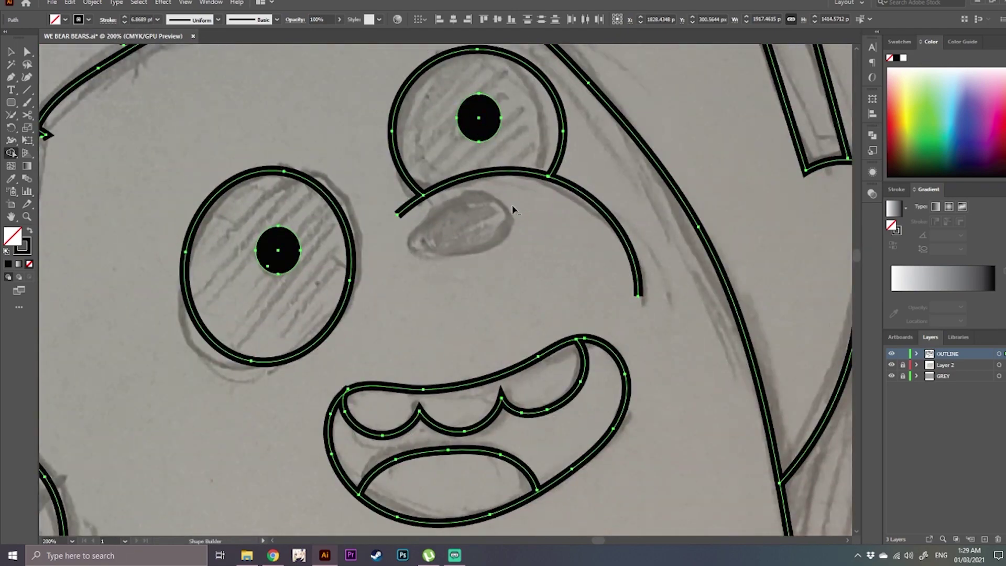
- Trim the overshooting line stubs around the rightmost bear's outer ear and head outline with the Shape Builder tool, and deselect the artwork
drag(514, 209, 688, 452)
alt+click(613, 238)
alt+scroll(419, 209, up, 3)
alt+scroll(554, 293, down, 3)
alt+click(350, 401)
alt+scroll(314, 445, up, 4)
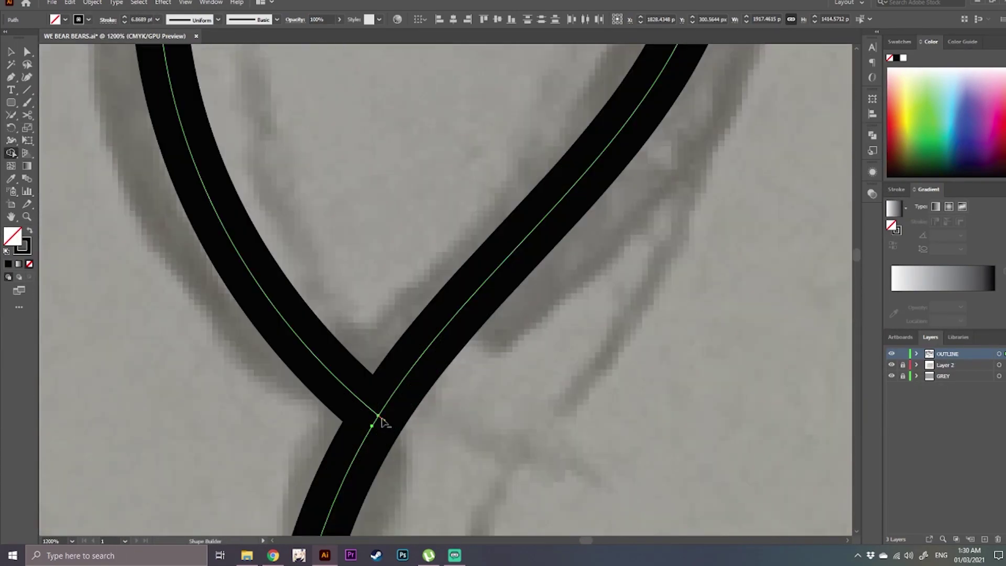
alt+click(382, 423)
alt+scroll(382, 422, down, 5)
mouse_move(105, 293)
mouse_down()
mouse_move(411, 306)
mouse_move(411, 63)
mouse_up()
drag(636, 524, 444, 404)
drag(785, 104, 578, 279)
key(v)
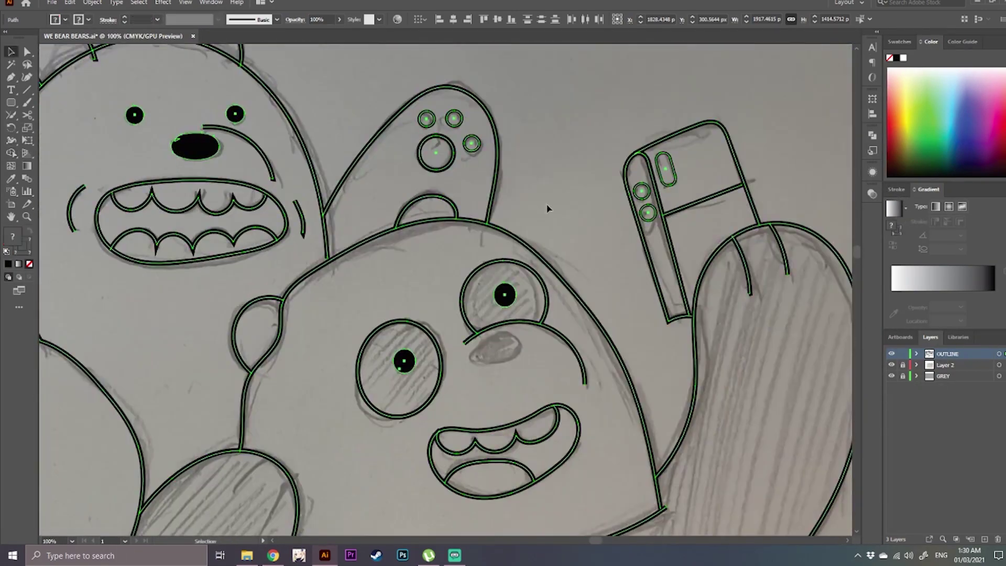
click(547, 209)
- Hide Layer 2 to check the outlines, and show it again
alt+scroll(716, 125, down, 1)
click(891, 365)
drag(135, 209, 288, 251)
click(890, 364)
- Draw the leftmost bear's nose with the Pencil tool as a solid black shape without a stroke
alt+scroll(241, 239, up, 4)
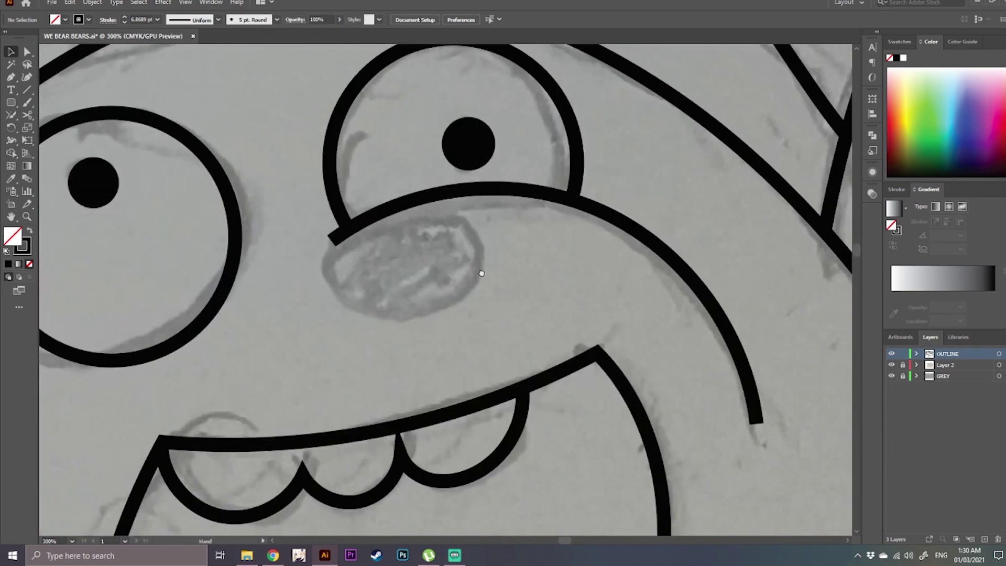
click(29, 231)
click(13, 117)
drag(363, 275, 304, 213)
key(v)
click(490, 243)
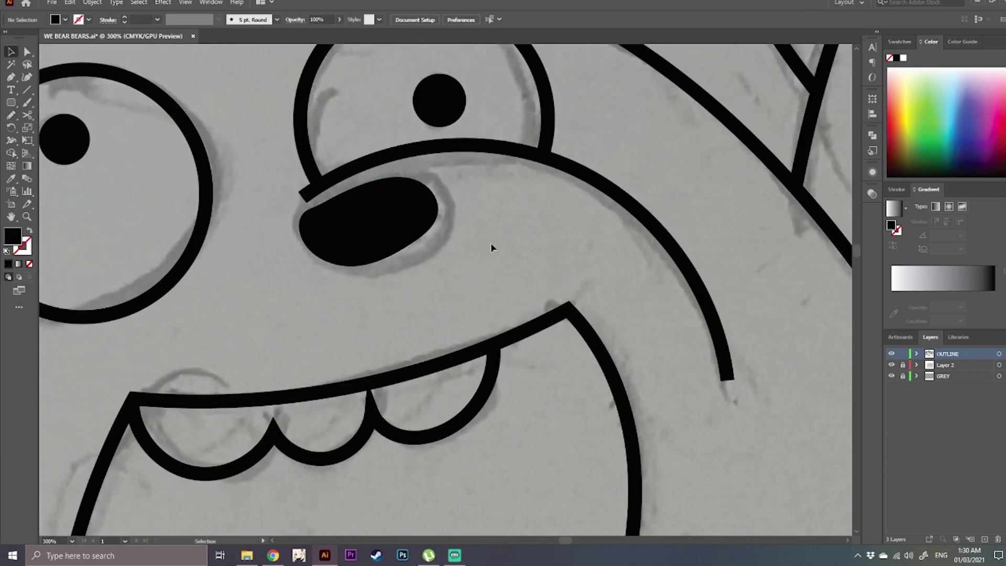
- Draw the rightmost bear's nose as a solid black oval beneath its snout line with the Pencil tool
drag(786, 272, 532, 233)
click(13, 117)
mouse_move(445, 250)
mouse_down()
mouse_move(493, 249)
mouse_move(448, 249)
mouse_up()
key(v)
alt+scroll(595, 294, down, 5)
alt+scroll(669, 366, up, 6)
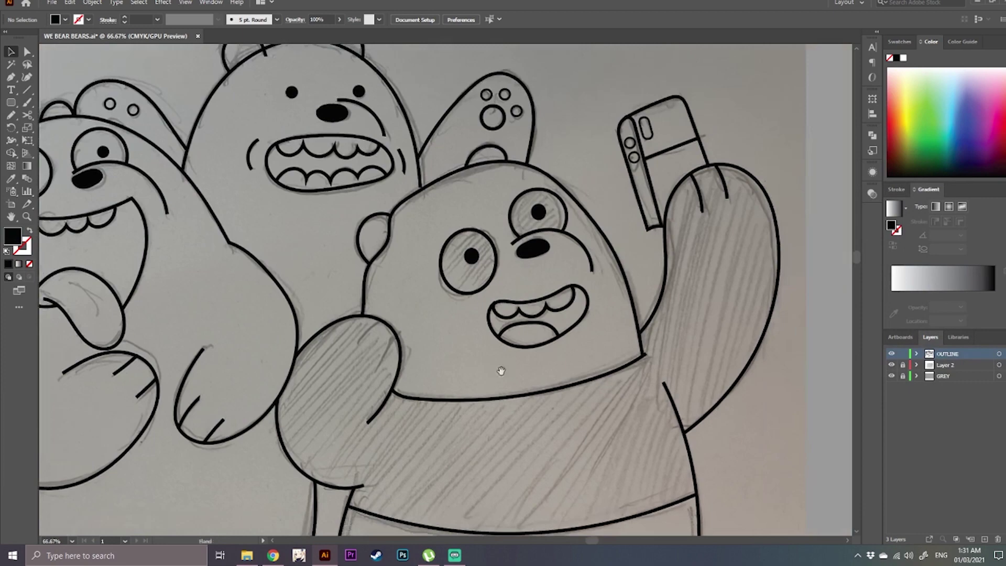
- Draw two finger lines on the rightmost bear's lowered paw with the Pencil tool, using a black stroke and no fill
click(14, 117)
click(56, 165)
drag(530, 322, 511, 346)
key(v)
alt+scroll(561, 339, down, 4)
alt+scroll(365, 292, up, 3)
alt+scroll(393, 238, down, 1)
key(shift+x)
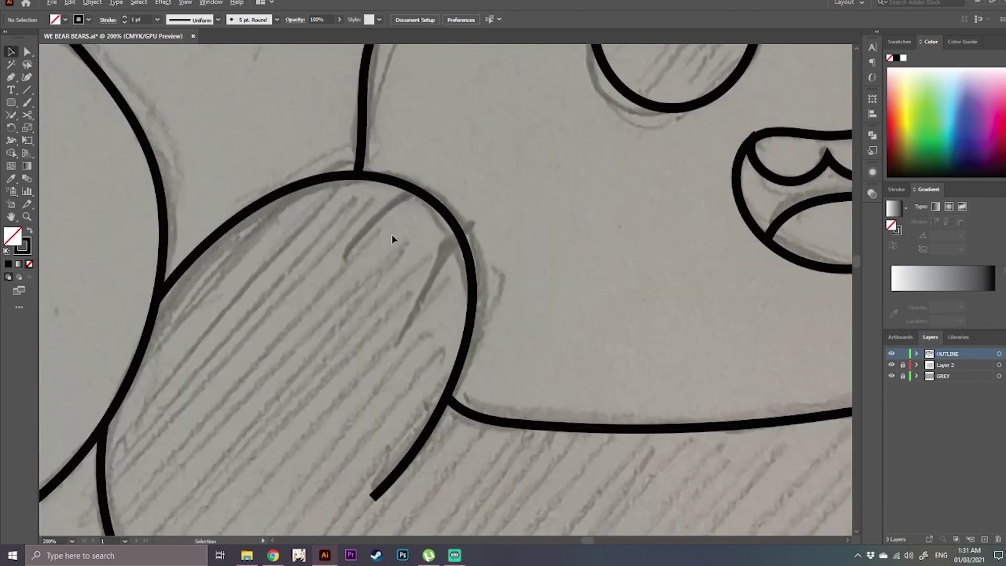
key(n)
drag(414, 193, 344, 254)
drag(454, 236, 402, 319)
key(v)
- Draw the curved crease on the leftmost bear's tongue with the Pencil tool, using a 7 pt black stroke
alt+scroll(629, 451, down, 3)
alt+scroll(225, 366, up, 2)
drag(305, 396, 525, 348)
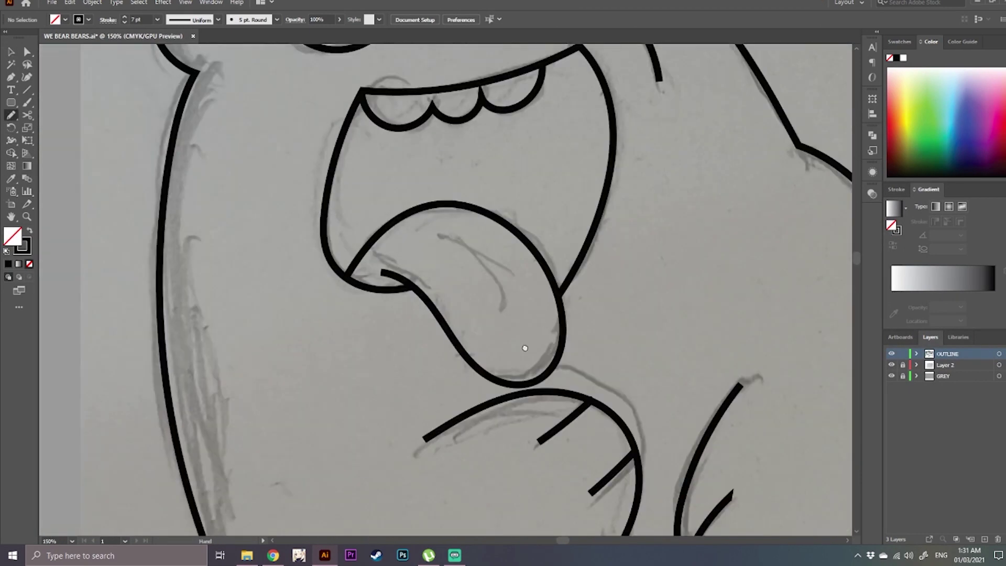
drag(680, 226, 556, 365)
drag(733, 158, 366, 453)
- Remove the middle bear's ear-line stub inside its head with the Shape Builder tool
drag(442, 112, 382, 157)
alt+scroll(382, 137, up, 1)
key(shift+m)
alt+click(391, 156)
key(v)
alt+scroll(664, 143, down, 1)
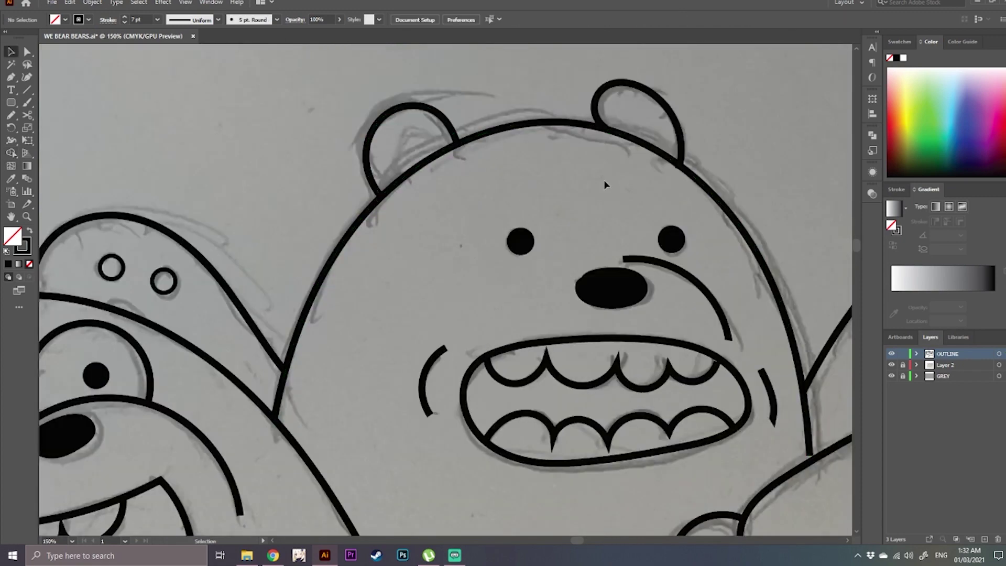
- Apply the elliptical width profile, tapered at both ends, to the two cheek lines beside the middle bear's mouth
alt+scroll(606, 183, up, 1)
click(72, 208)
shift+click(519, 252)
click(217, 19)
click(202, 57)
click(204, 162)
alt+scroll(194, 185, down, 1)
alt+scroll(376, 166, up, 1)
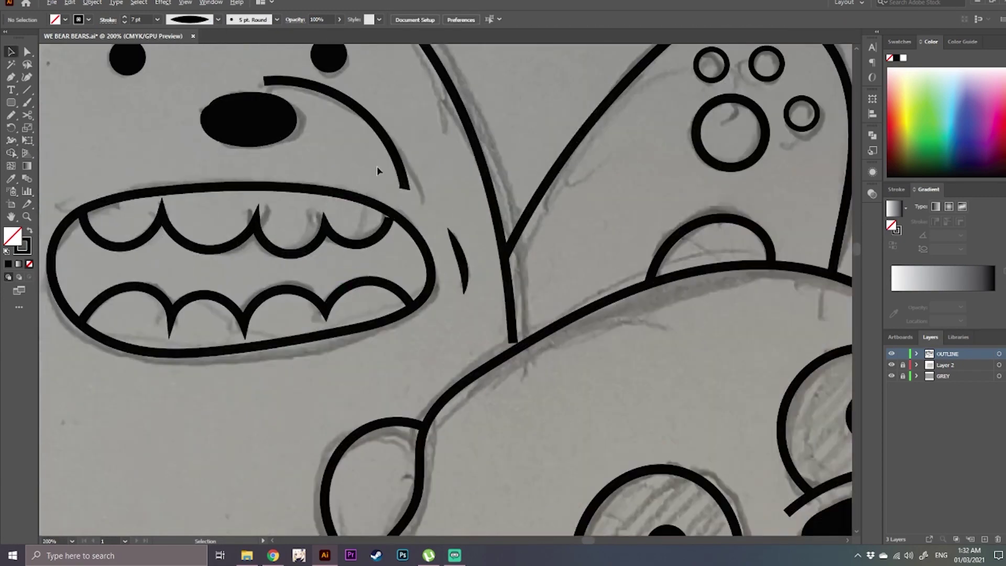
- Give the rightmost bear's snout line round caps
drag(535, 324, 257, 45)
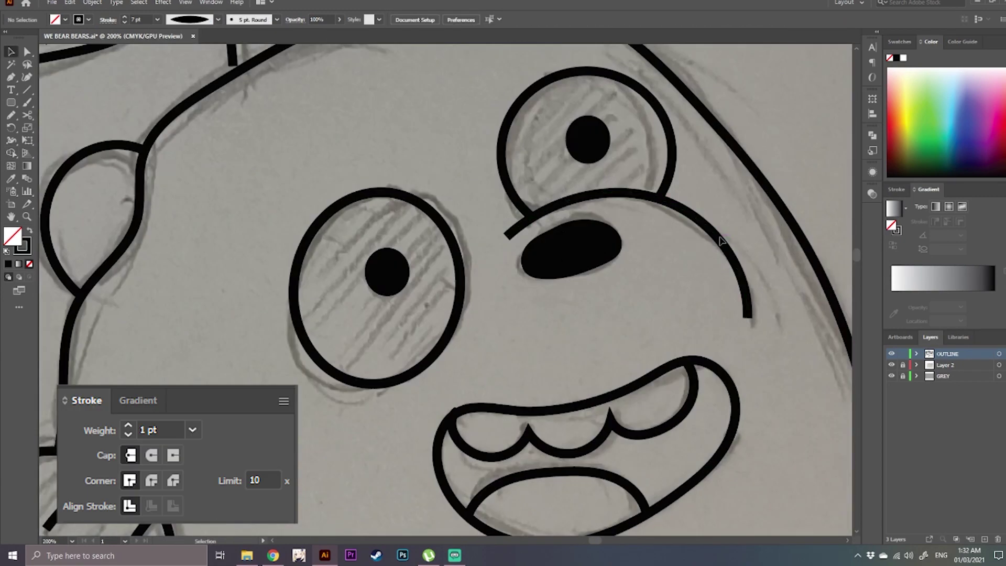
click(721, 241)
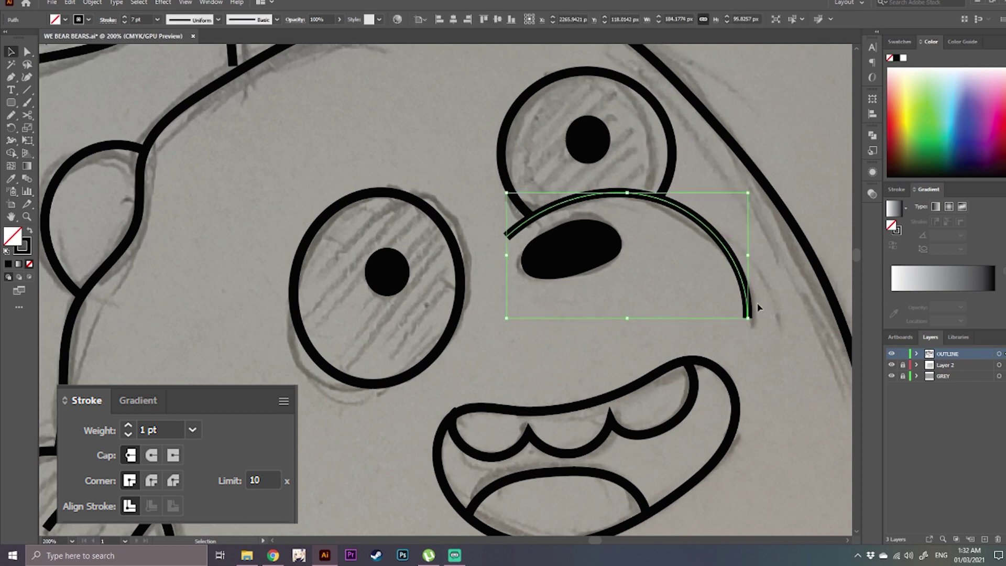
click(897, 190)
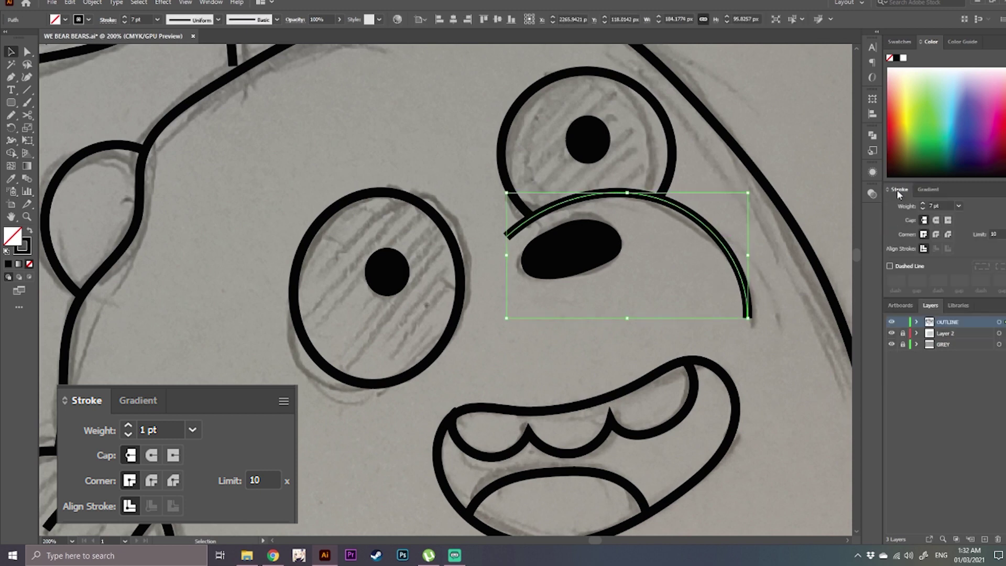
click(936, 221)
click(598, 363)
scroll(599, 363, down, 4)
scroll(603, 303, up, 4)
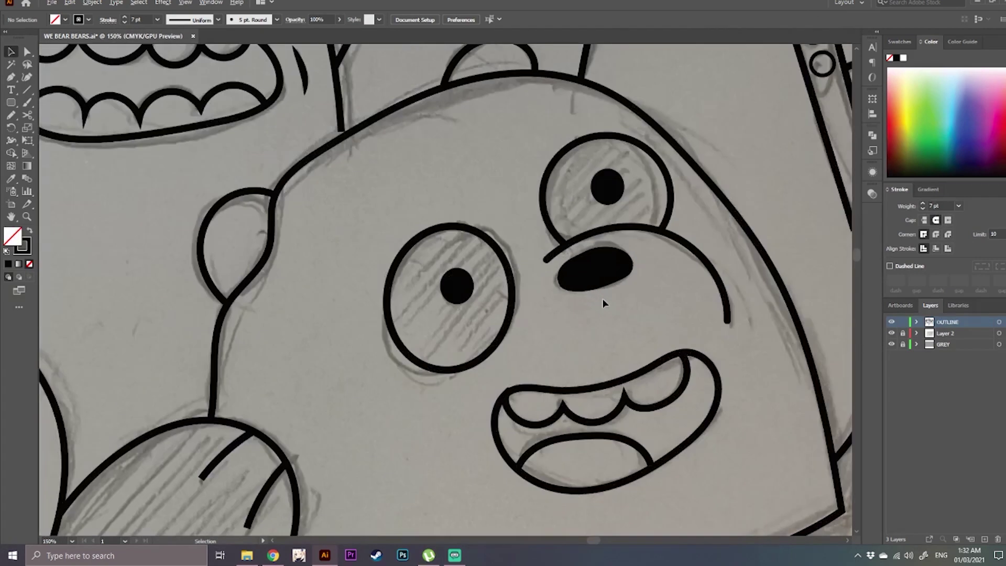
- Apply the triangular width profile, tapered at one end, to the two finger lines on the paw beneath the leftmost bear's tongue
drag(574, 319, 726, 249)
scroll(393, 301, down, 1)
drag(341, 309, 433, 294)
scroll(357, 370, up, 2)
drag(357, 369, 412, 197)
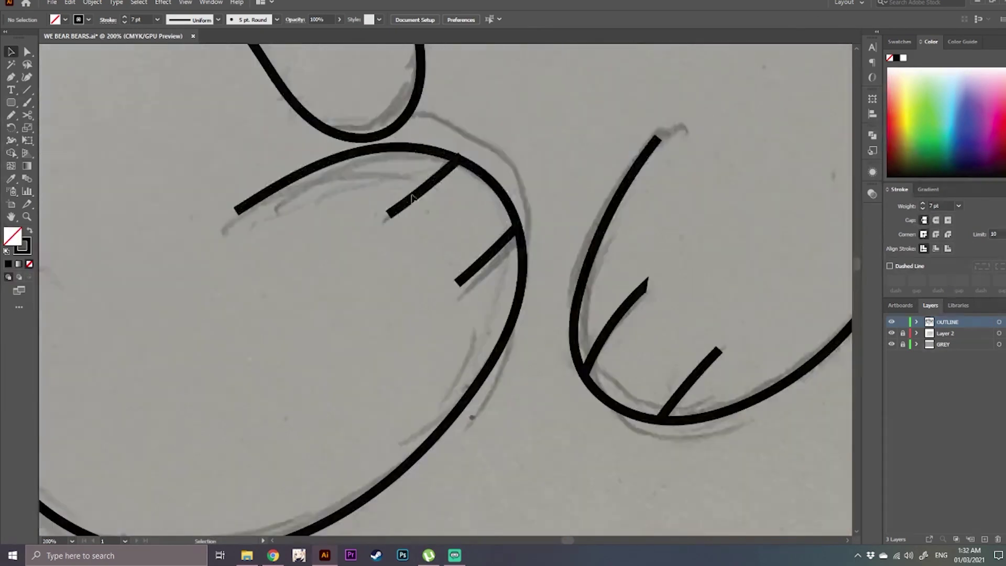
click(414, 197)
shift+click(478, 262)
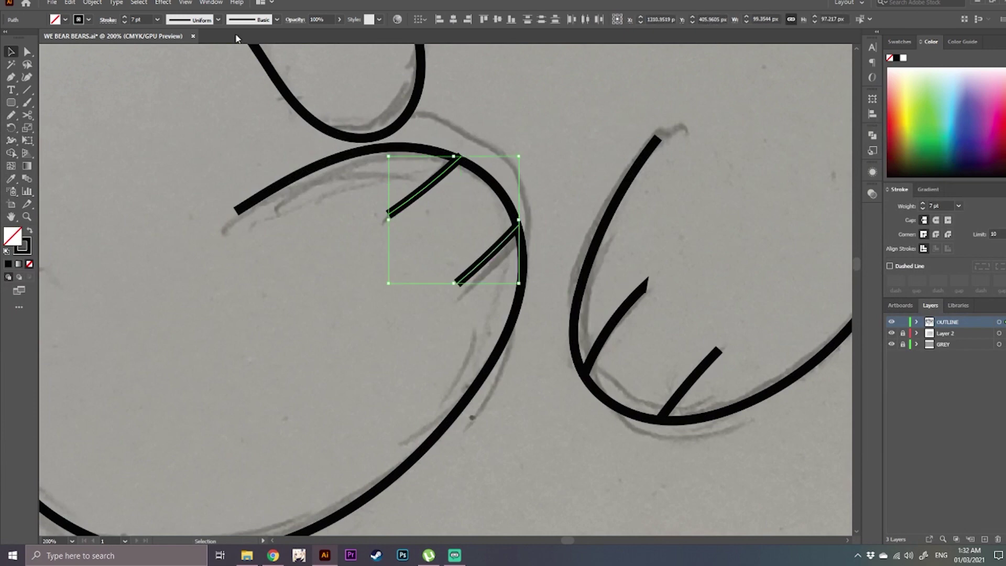
click(218, 20)
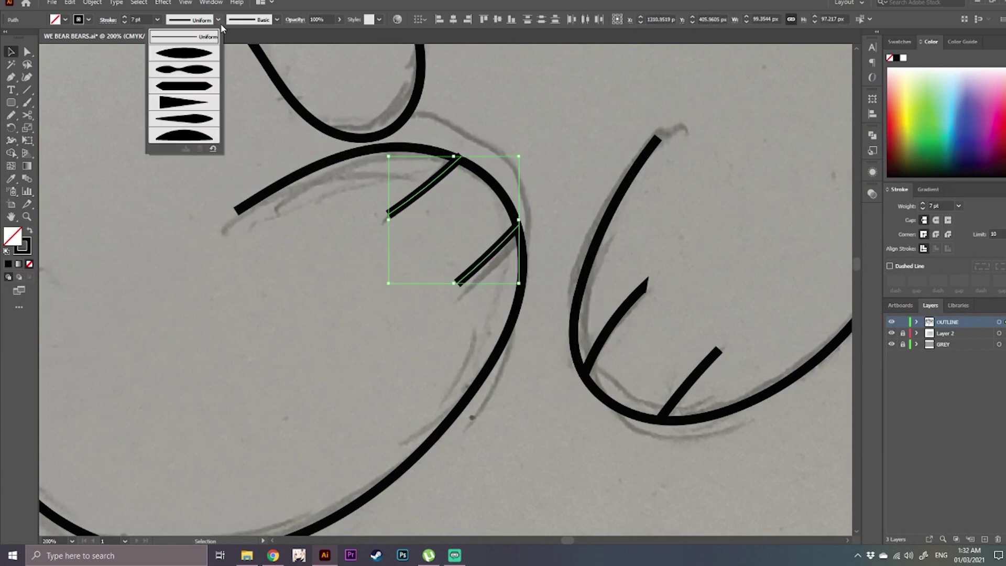
click(174, 106)
click(334, 252)
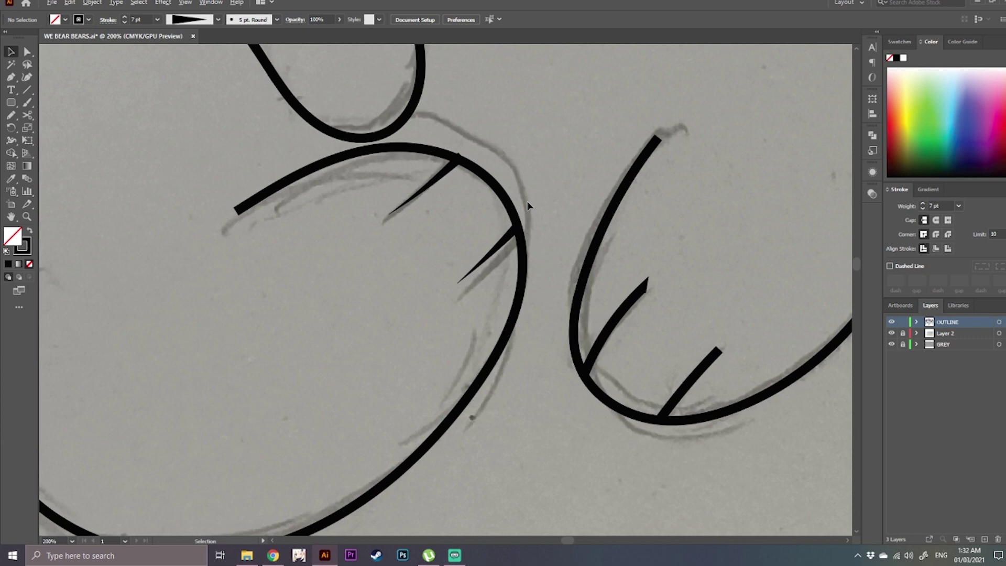
- Apply the triangular width profile to the two finger lines on the leftmost bear's other paw, next to the rightmost bear's lowered paw
drag(626, 289, 623, 287)
drag(685, 231, 338, 146)
click(217, 20)
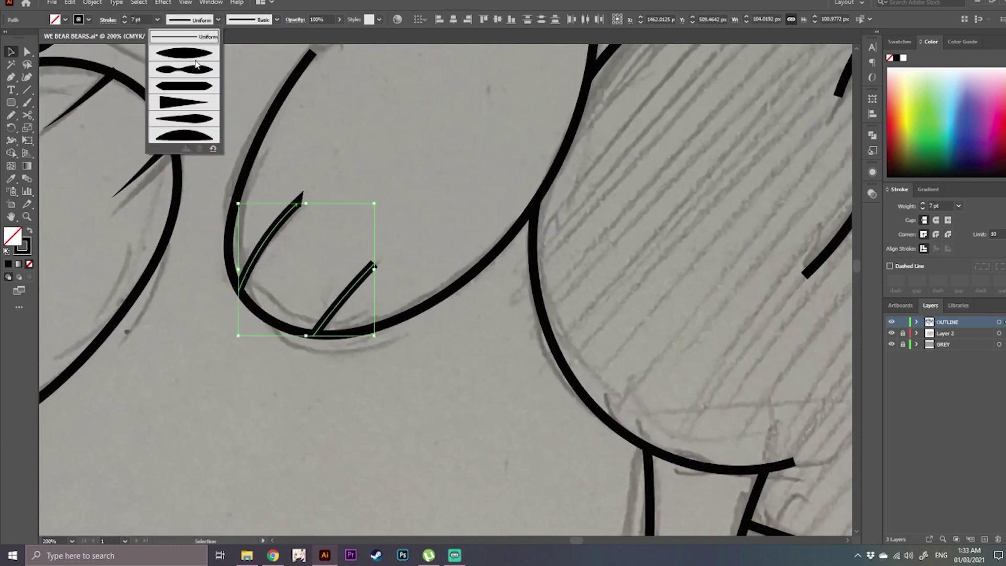
click(191, 101)
click(430, 150)
- Apply the elliptical width profile, tapered at both ends, to the crease on the leftmost bear's tongue
scroll(417, 152, down, 3)
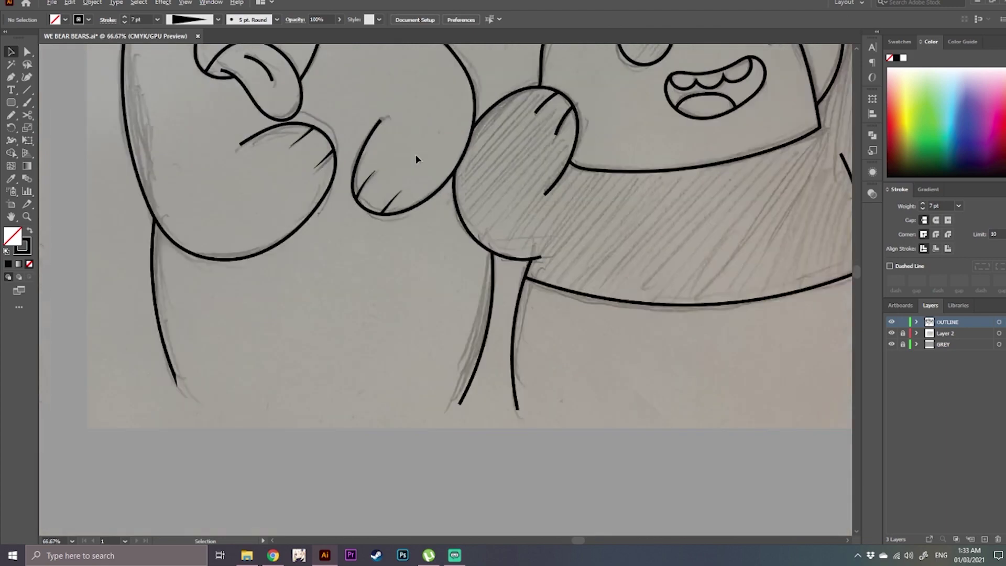
drag(411, 133, 425, 236)
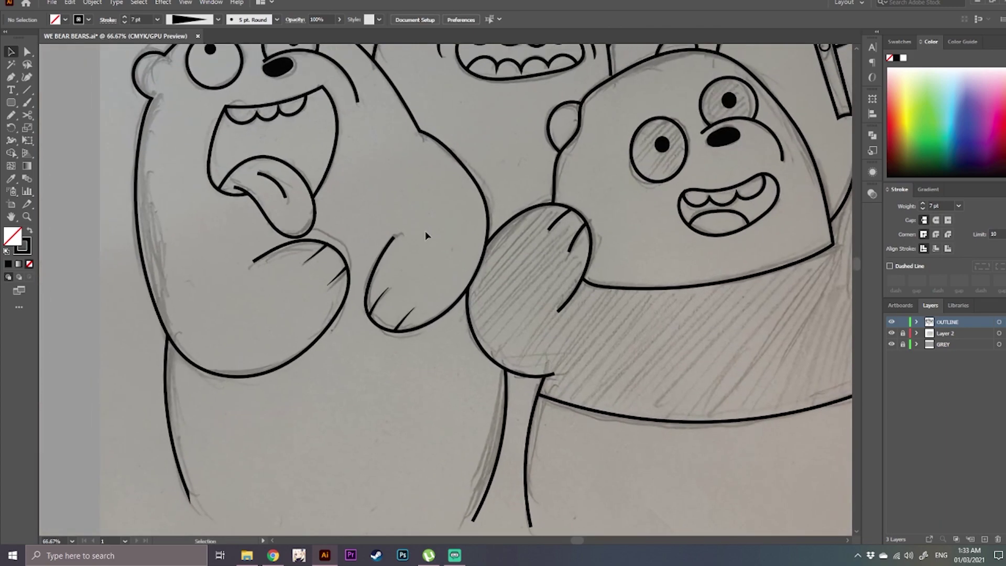
scroll(439, 195, up, 1)
scroll(441, 196, up, 1)
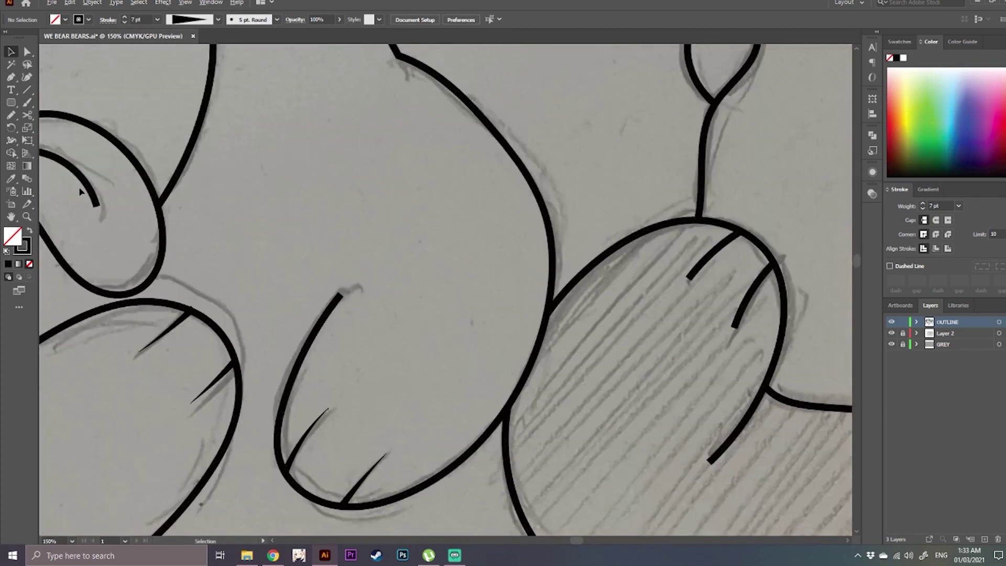
drag(73, 178, 385, 215)
click(384, 213)
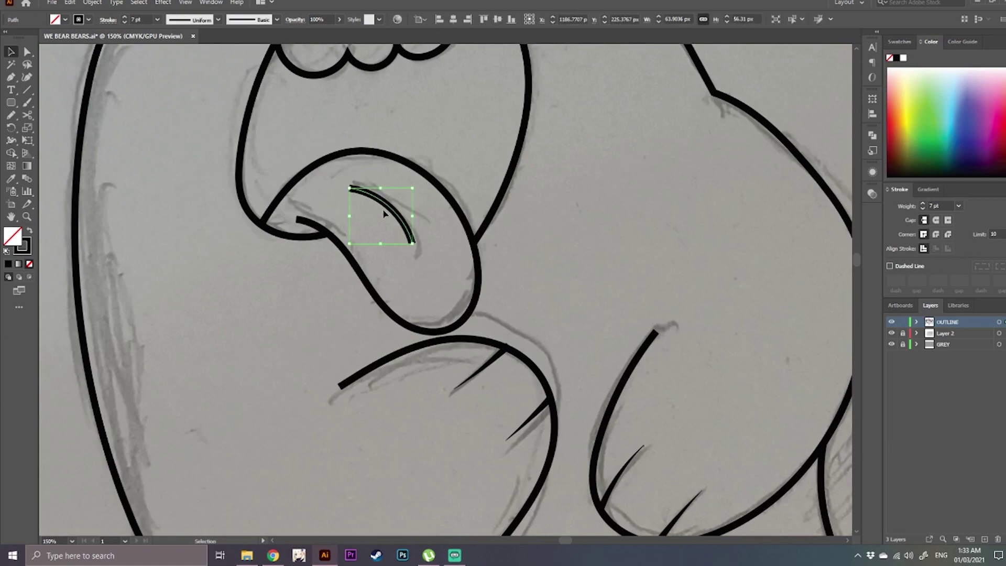
click(217, 20)
click(191, 55)
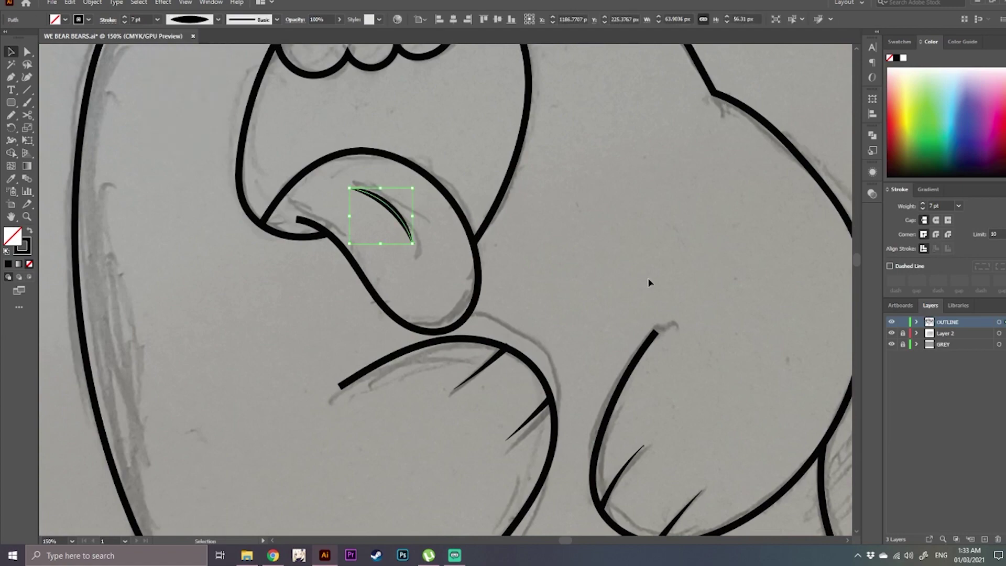
click(648, 283)
- Apply the triangular width profile to the two finger lines on the rightmost bear's lowered paw
mouse_move(588, 202)
mouse_down()
mouse_move(534, 381)
mouse_move(288, 200)
mouse_up()
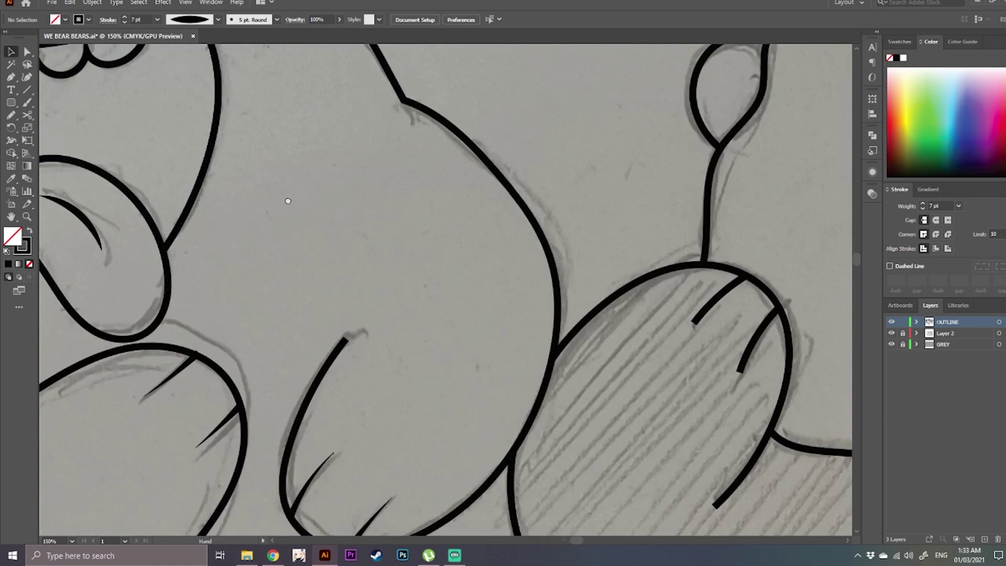
drag(622, 395, 382, 197)
click(471, 104)
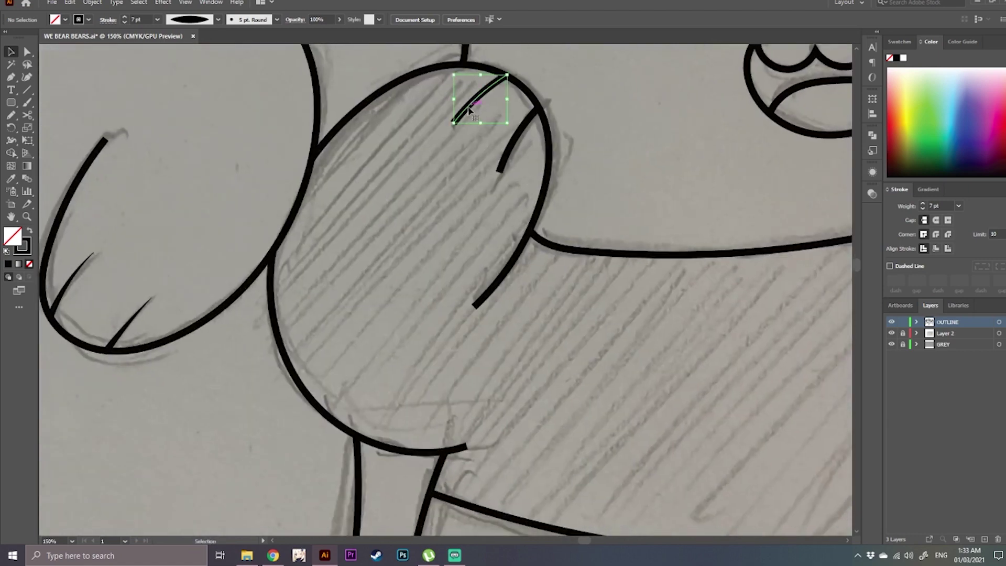
shift+click(519, 139)
click(218, 21)
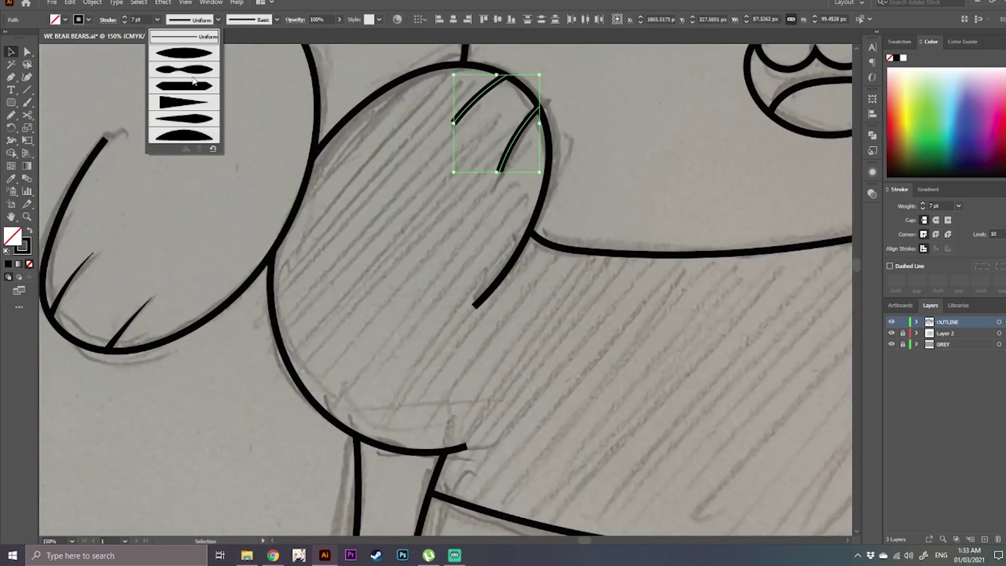
click(188, 103)
click(441, 222)
- Draw a short Pencil line bridging the gap between the middle bear's side line and the rightmost bear's head outline
drag(597, 183, 429, 398)
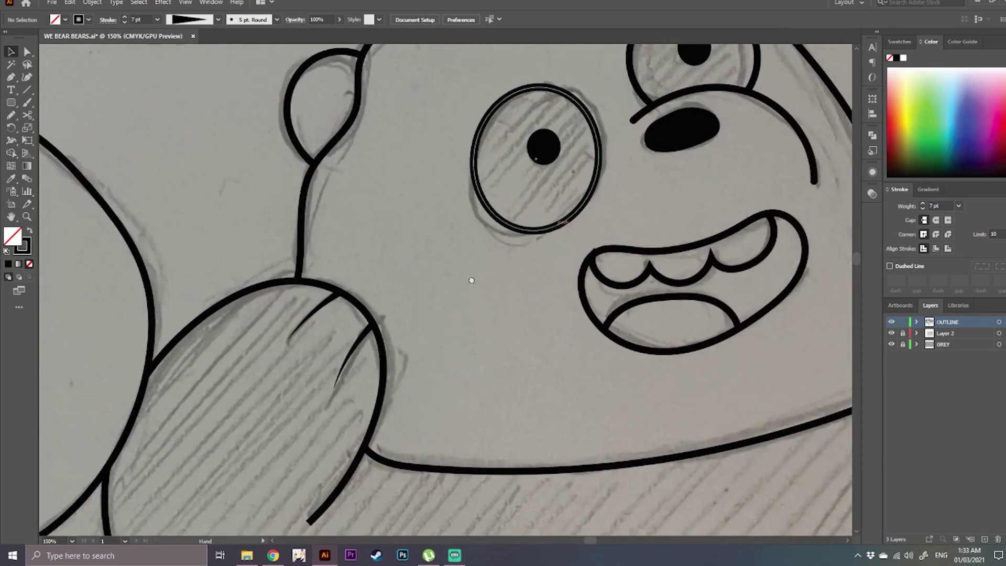
drag(558, 173, 419, 338)
drag(606, 223, 586, 341)
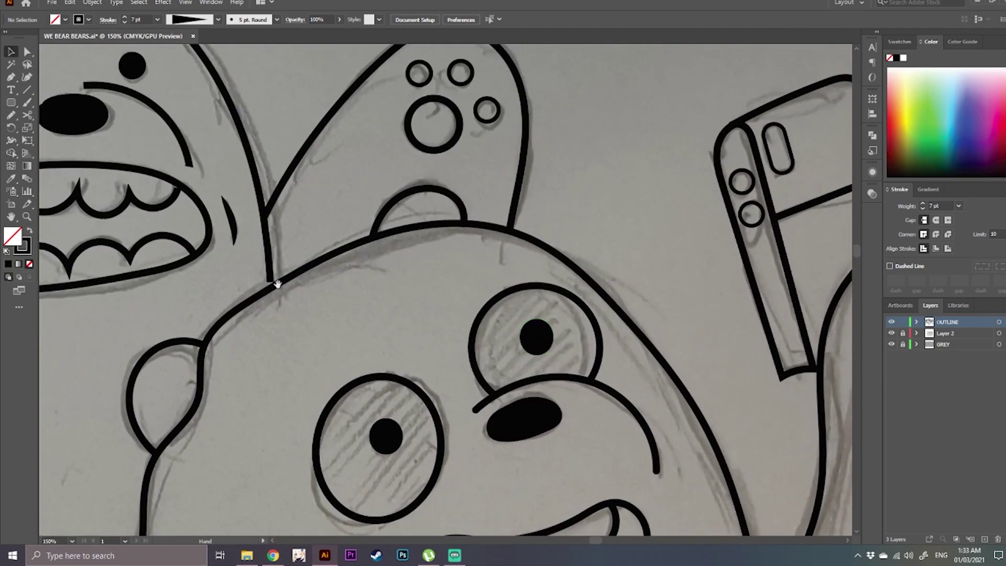
scroll(278, 284, up, 4)
drag(278, 283, 455, 266)
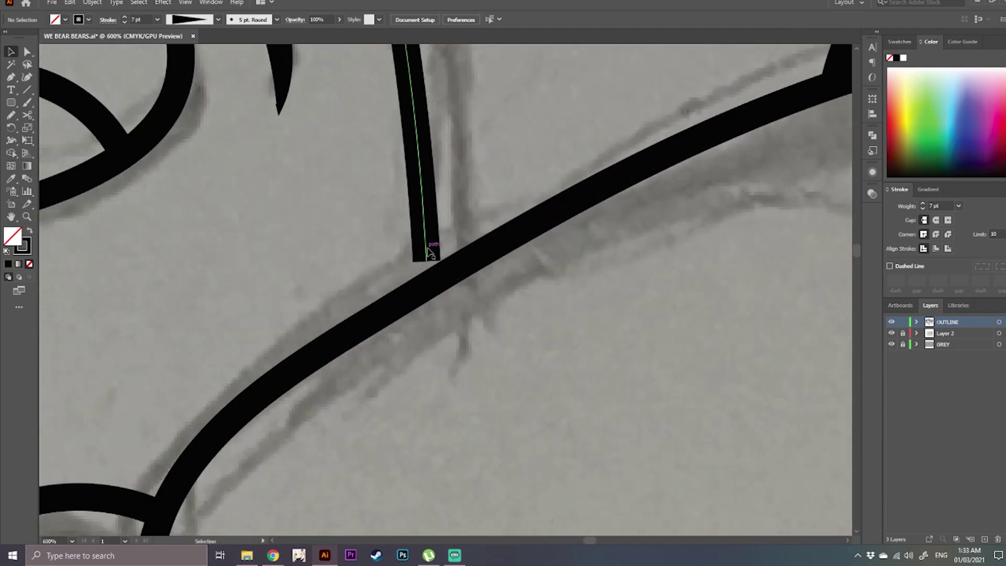
key(n)
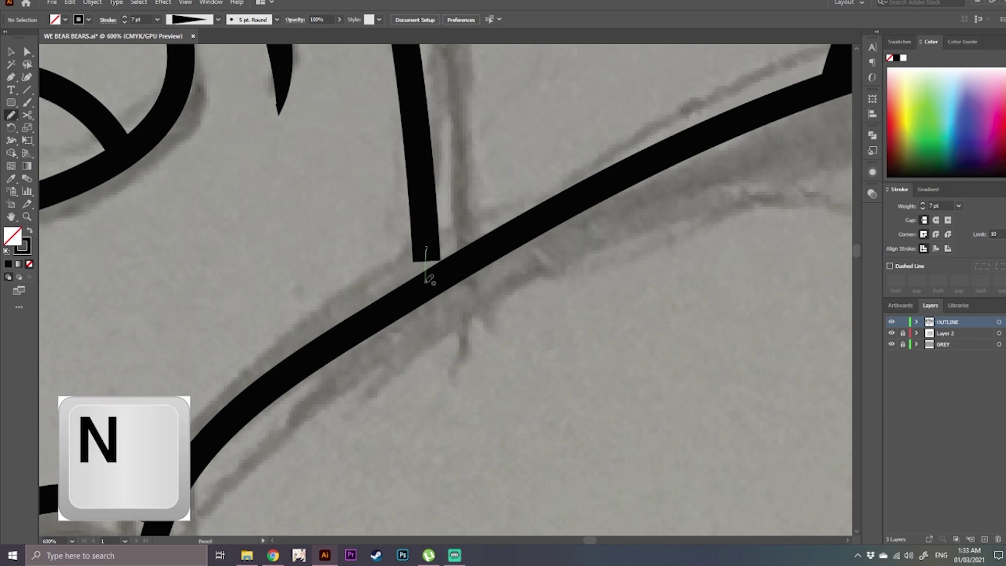
drag(425, 281, 424, 289)
key(v)
click(481, 329)
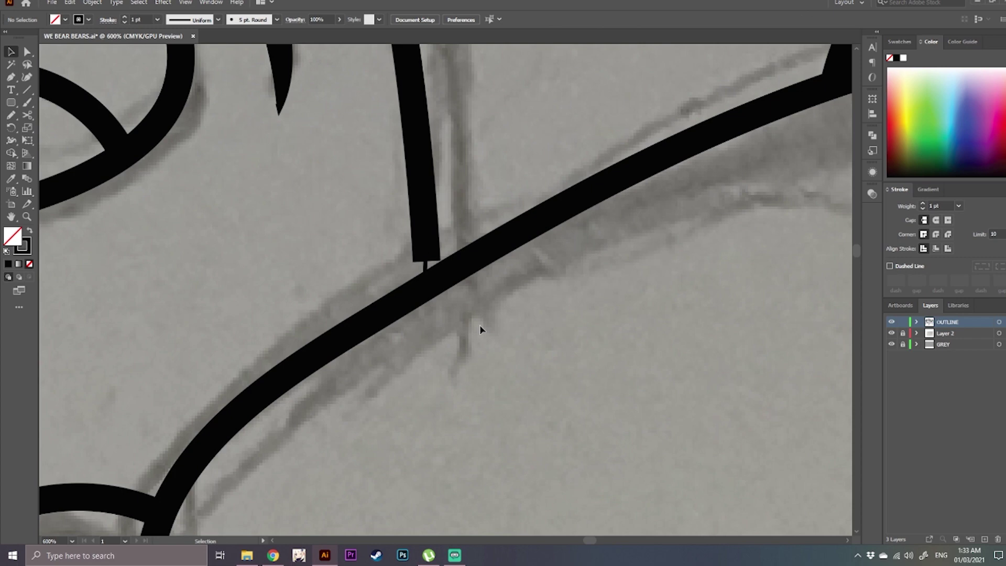
- Match the bridging line's stroke to the rightmost bear's head outline with the Eyedropper tool
click(427, 268)
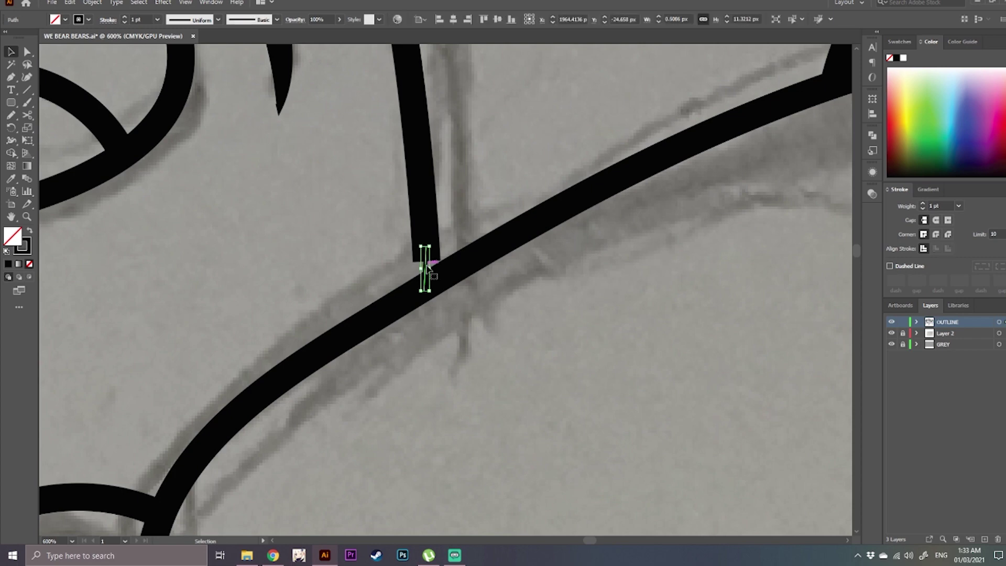
key(i)
click(447, 267)
key(v)
click(520, 332)
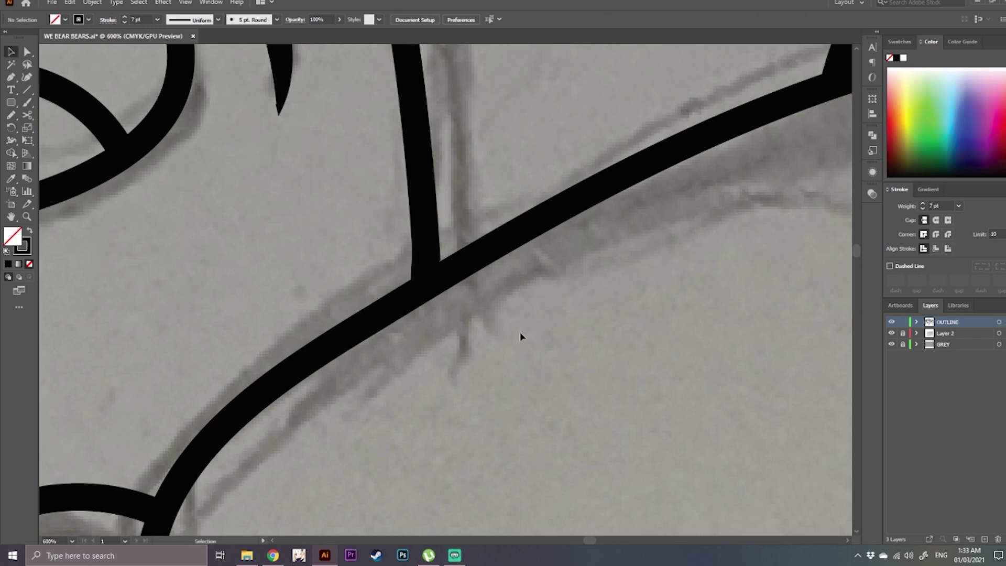
- Apply the triangular width profile to the two finger lines on the rightmost bear's raised paw so they taper toward the tips
scroll(506, 315, down, 4)
drag(512, 275, 492, 266)
drag(612, 351, 168, 266)
scroll(348, 359, up, 1)
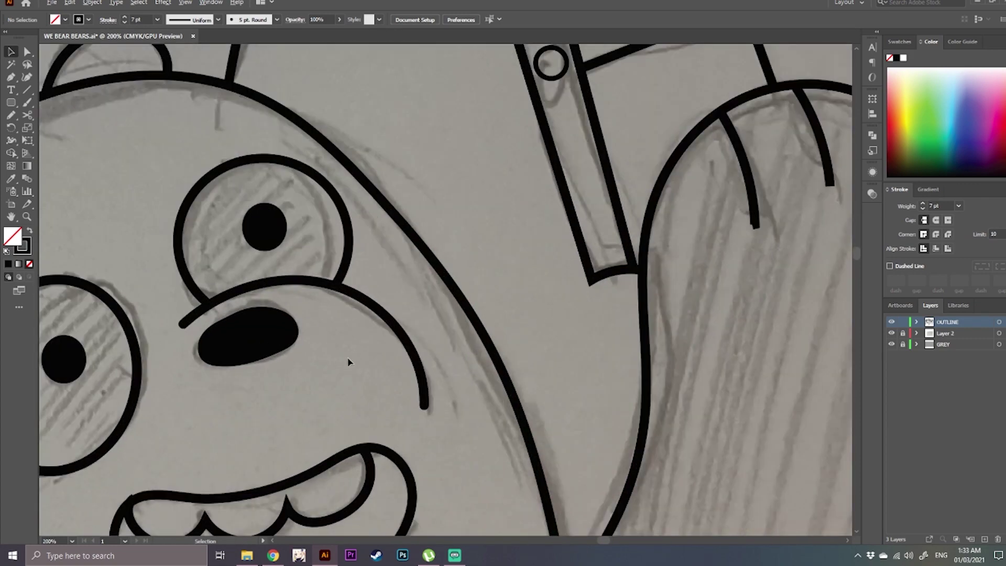
drag(347, 312, 364, 175)
drag(436, 335, 151, 452)
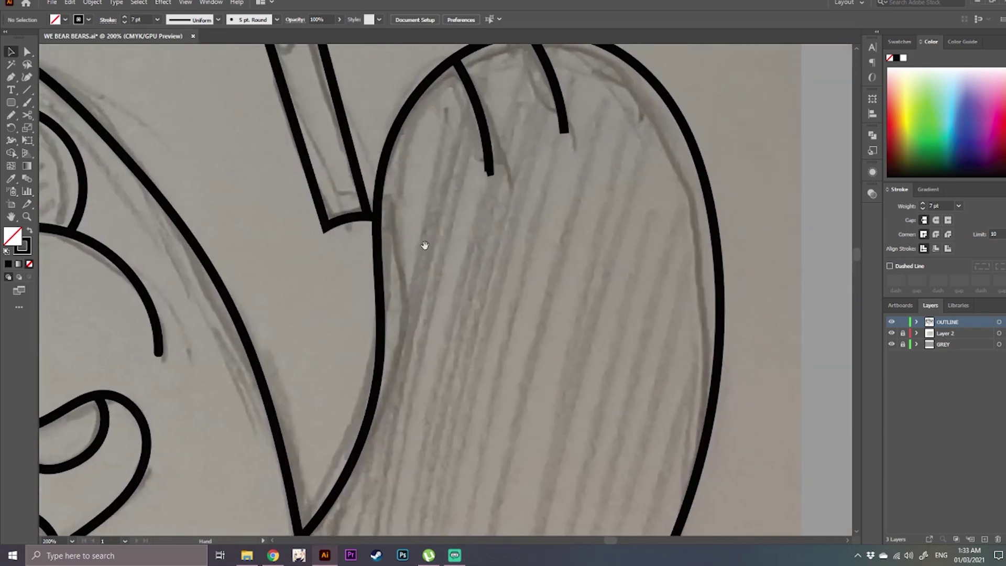
drag(424, 244, 394, 278)
click(460, 191)
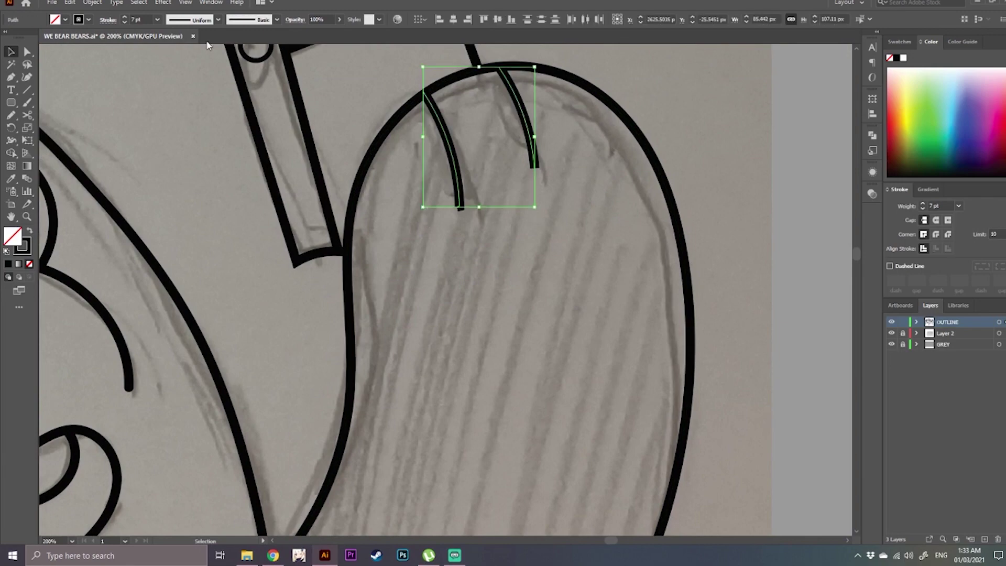
click(217, 22)
click(181, 99)
click(528, 265)
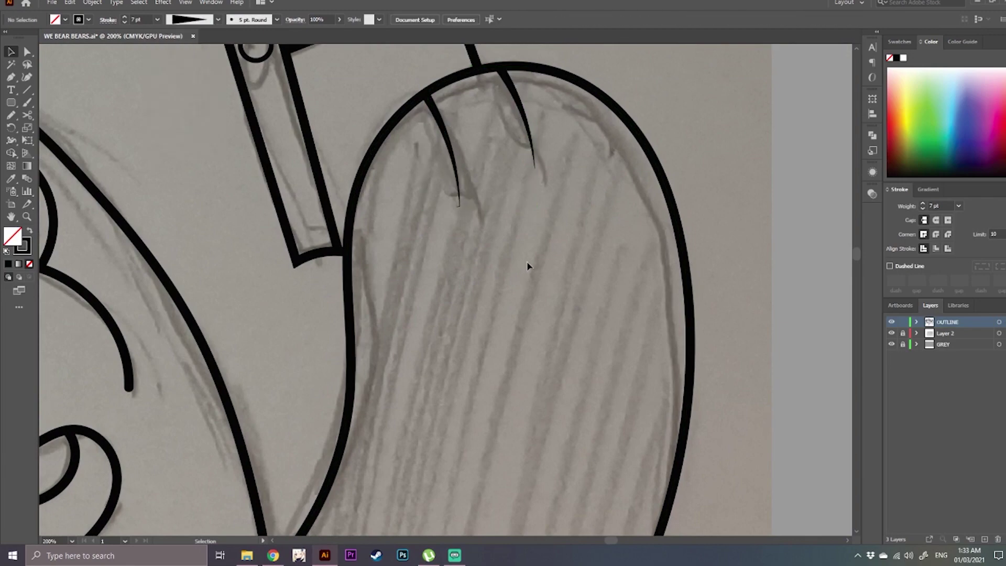
- Set a round cap on the rightmost bear's side body line below the raised arm
scroll(528, 265, down, 3)
drag(558, 376, 515, 327)
scroll(480, 260, up, 2)
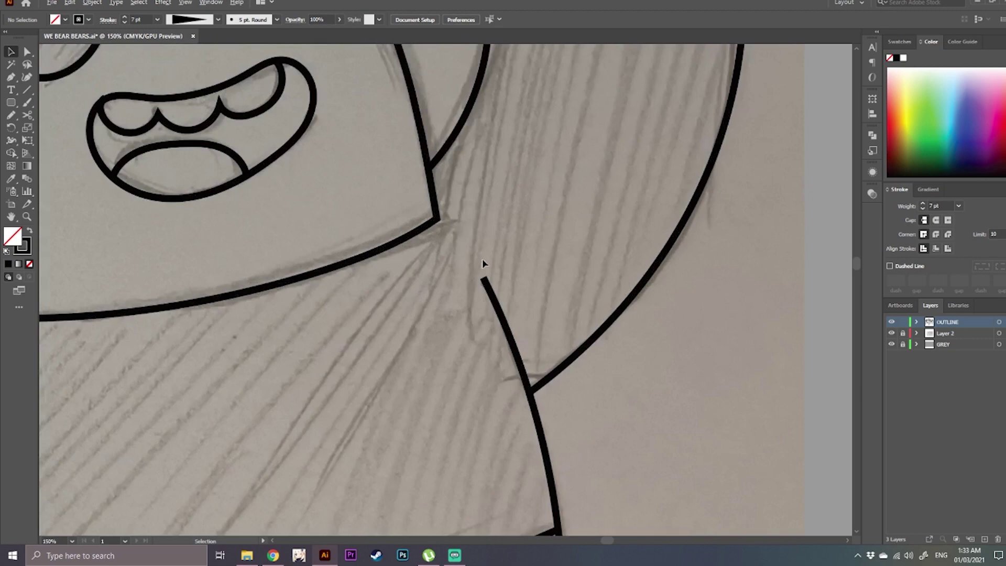
drag(361, 409, 458, 317)
scroll(457, 316, down, 2)
scroll(568, 312, up, 1)
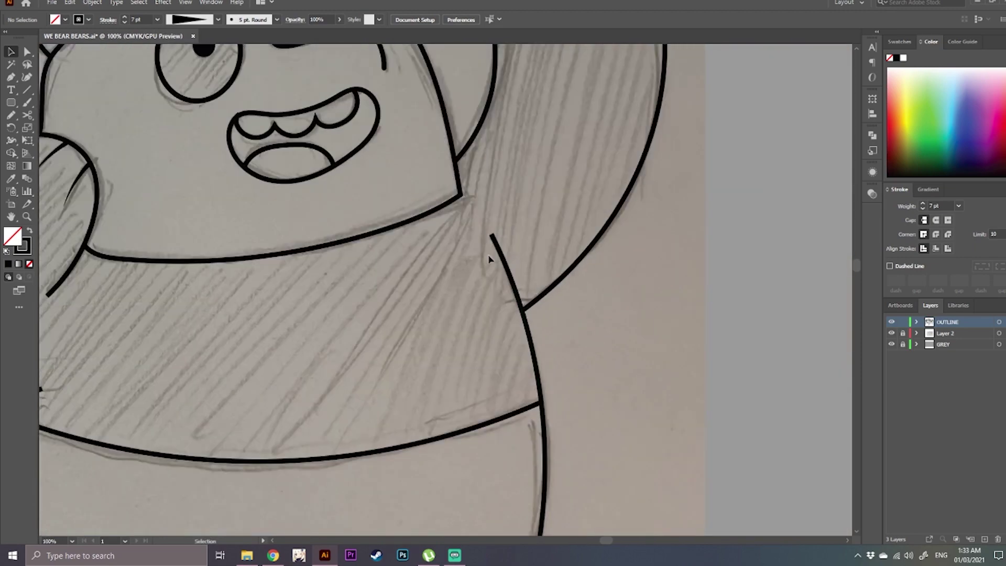
click(498, 253)
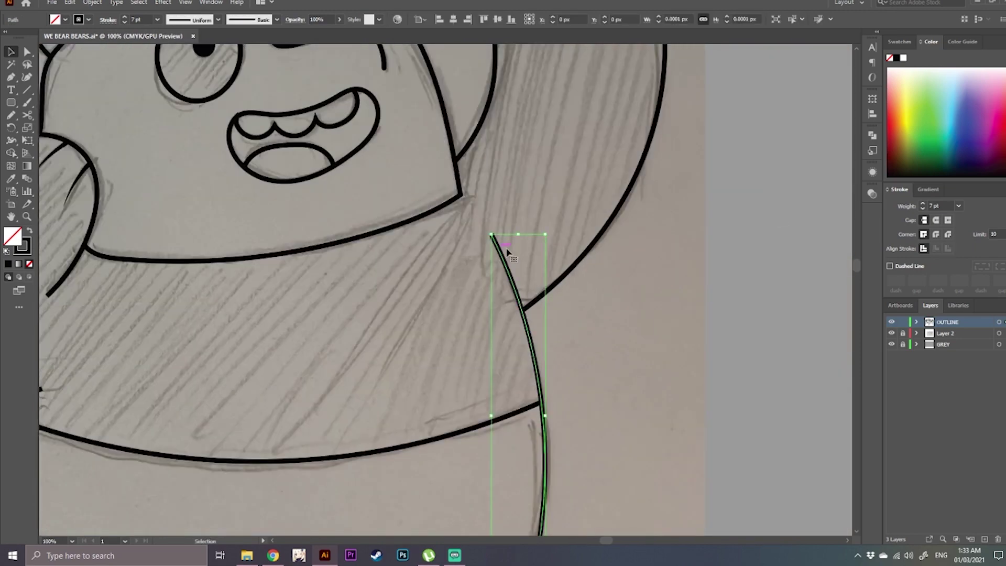
click(936, 221)
click(723, 283)
- Set round caps on the open ends of the leftmost bear's arm outline and muzzle line
drag(584, 371, 716, 310)
drag(277, 349, 375, 343)
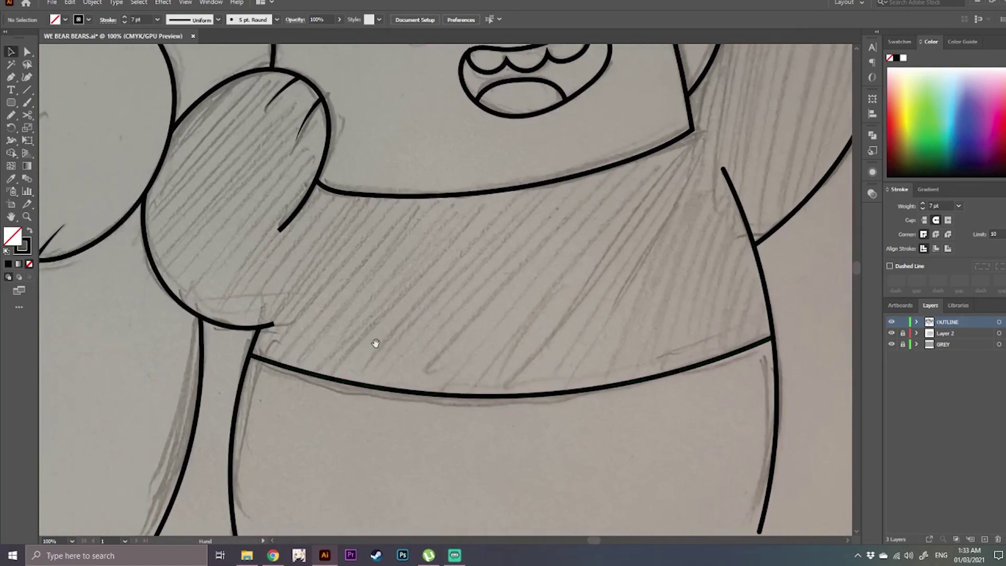
scroll(296, 330, up, 1)
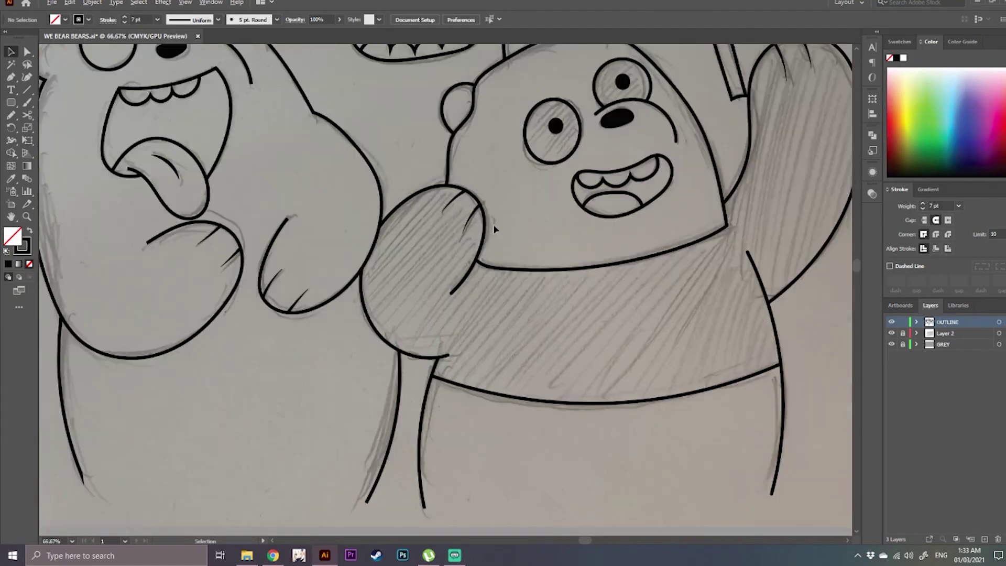
drag(494, 229, 494, 281)
click(381, 256)
drag(655, 254, 735, 250)
scroll(187, 141, up, 3)
click(490, 419)
click(582, 372)
scroll(582, 372, down, 1)
drag(618, 315, 565, 374)
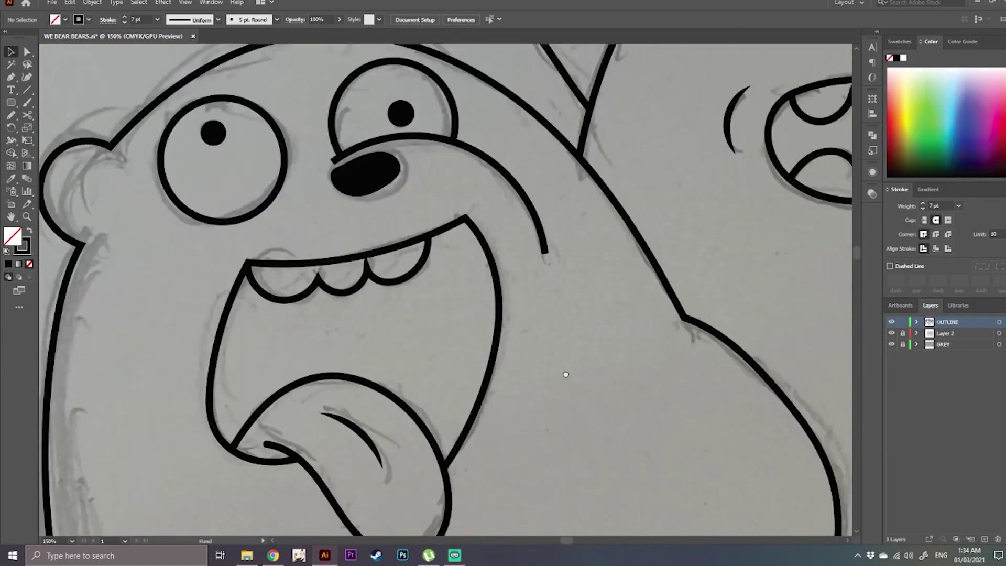
click(543, 246)
- Remove the stray hook at the lower end of the middle bear's muzzle line
scroll(545, 246, down, 2)
drag(642, 284, 362, 276)
scroll(475, 162, up, 2)
click(493, 195)
scroll(492, 195, up, 5)
click(480, 241)
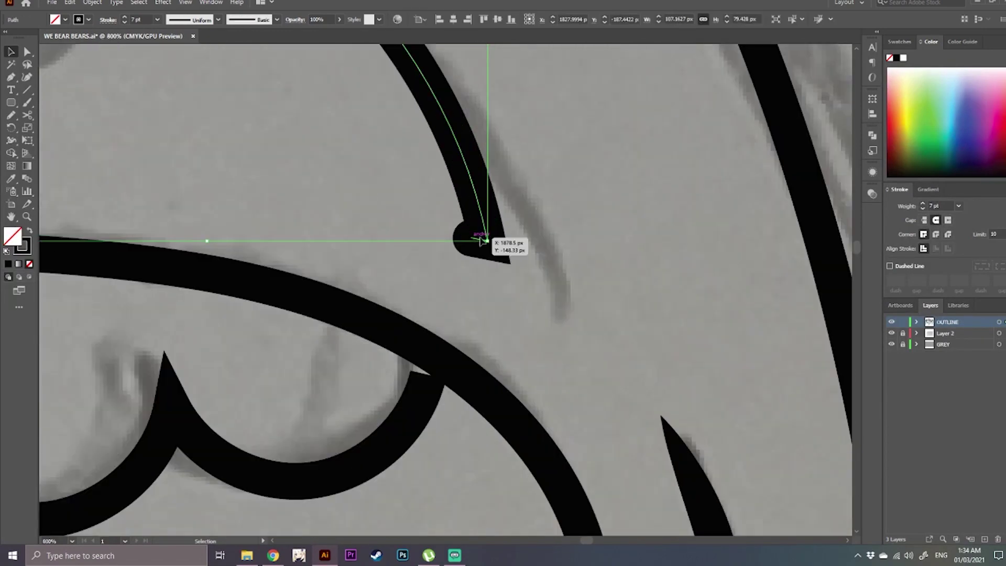
scroll(480, 241, down, 1)
drag(481, 241, 523, 384)
key(Delete)
click(566, 310)
- Draw a straight horizontal Pen line across the bottom of the bodies, from the leftmost bear's outer side to the rightmost bear's outer side
key(p)
click(254, 432)
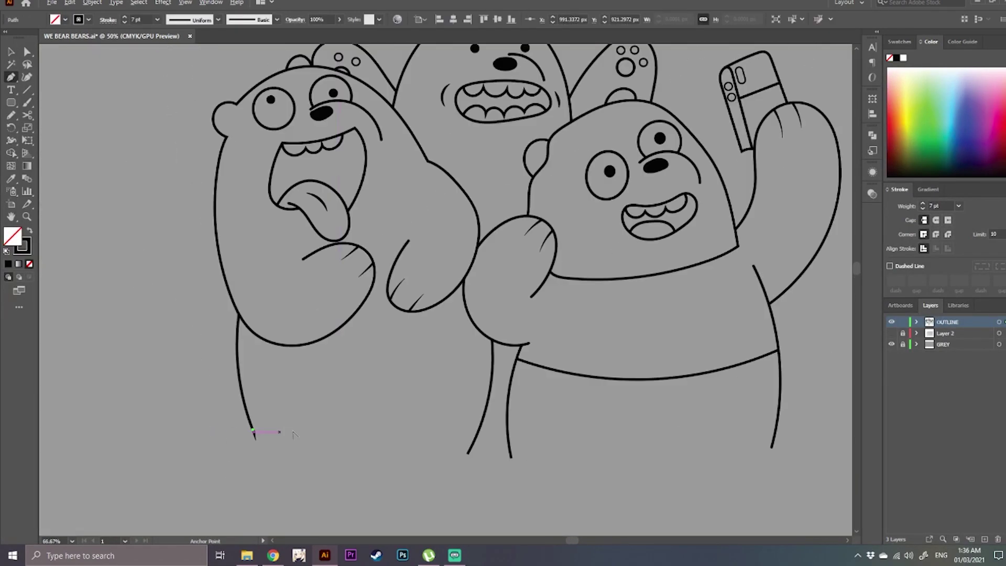
drag(415, 420, 338, 428)
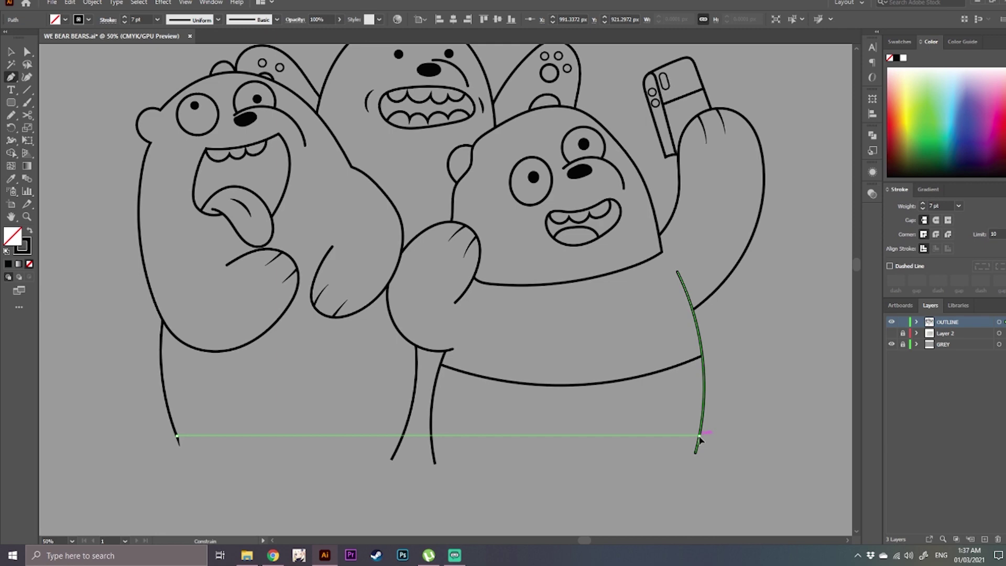
click(700, 435)
key(v)
click(559, 419)
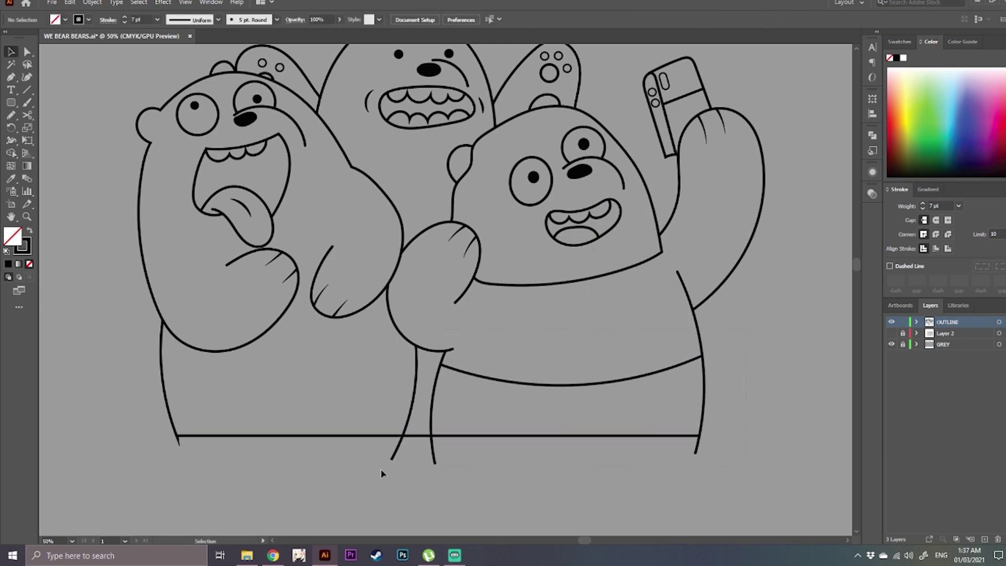
- Trim the leftmost bear's outer side line where it extends below the baseline, using the Shape Builder tool
click(177, 441)
scroll(157, 449, up, 6)
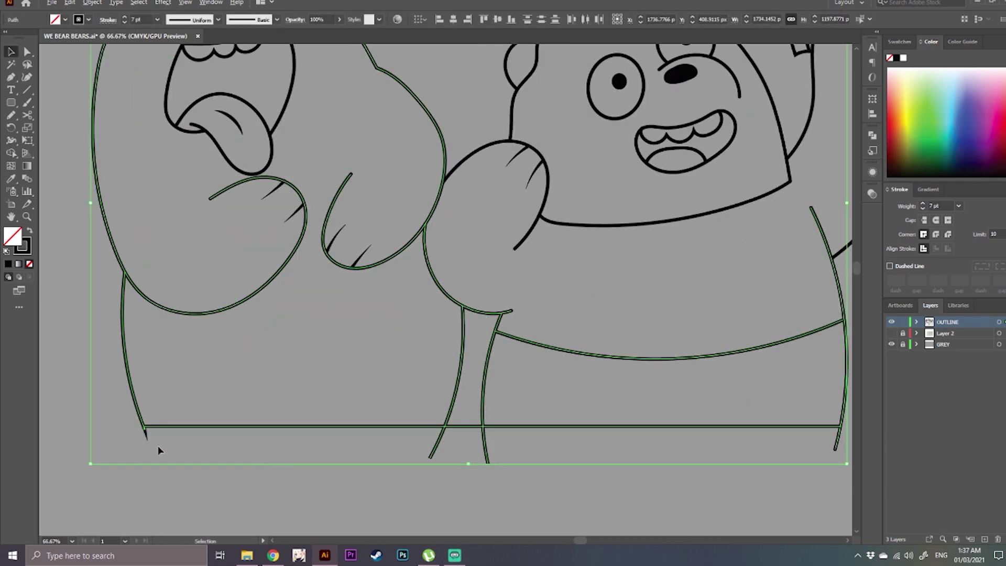
key(shift+m)
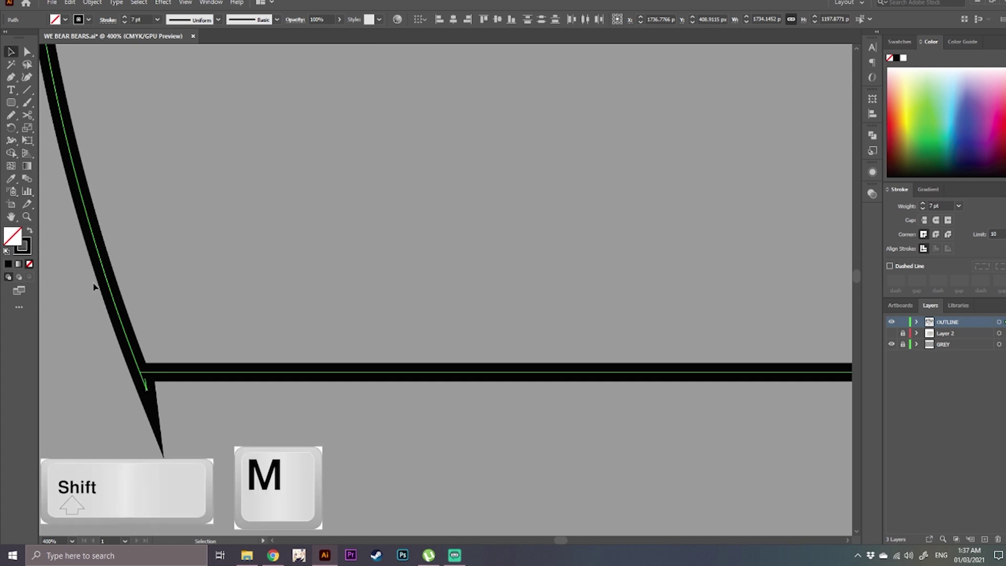
click(12, 153)
alt+click(144, 379)
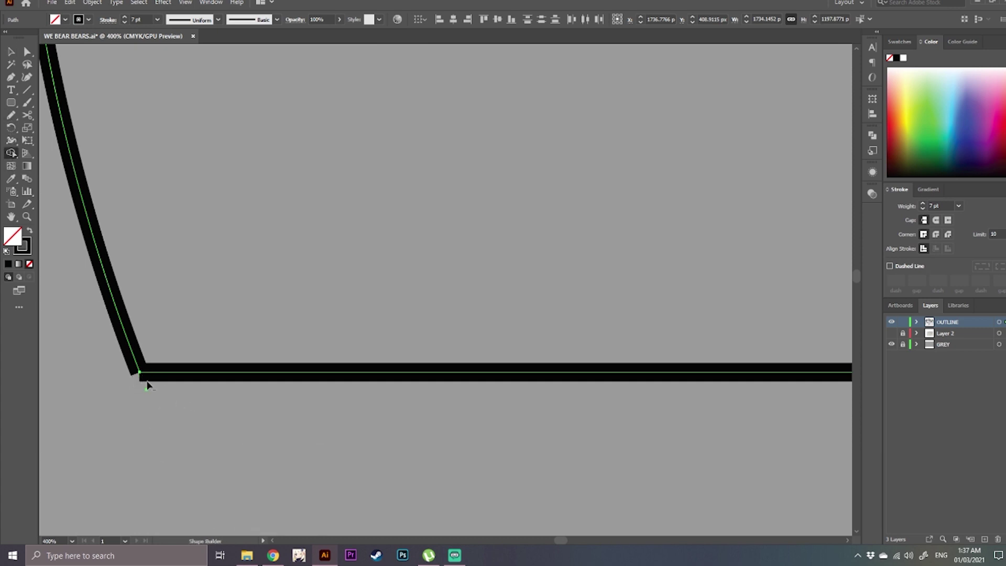
- Trim the three remaining body-line ends that extend below the baseline with the Shape Builder tool
scroll(231, 433, down, 4)
scroll(613, 434, up, 2)
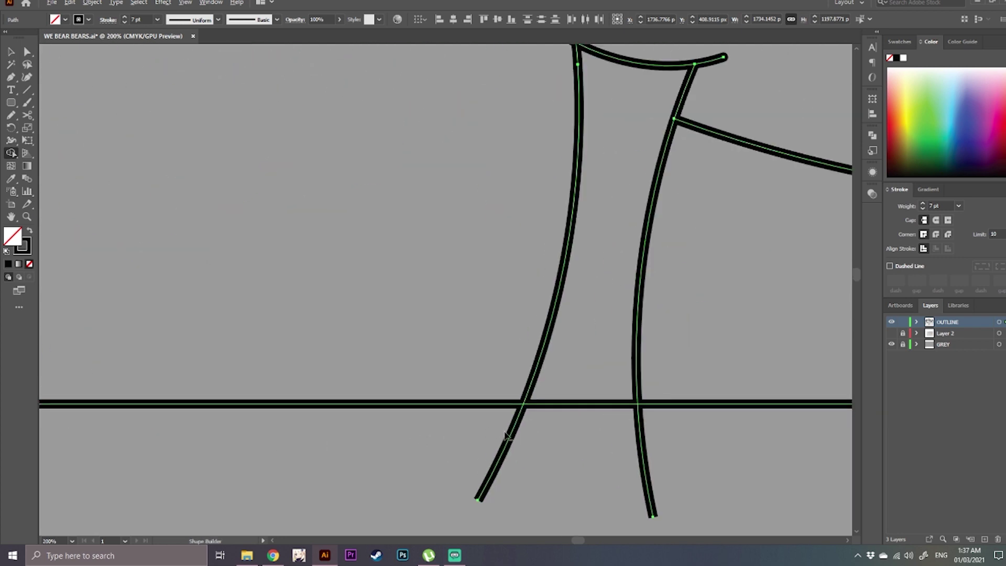
alt+click(512, 433)
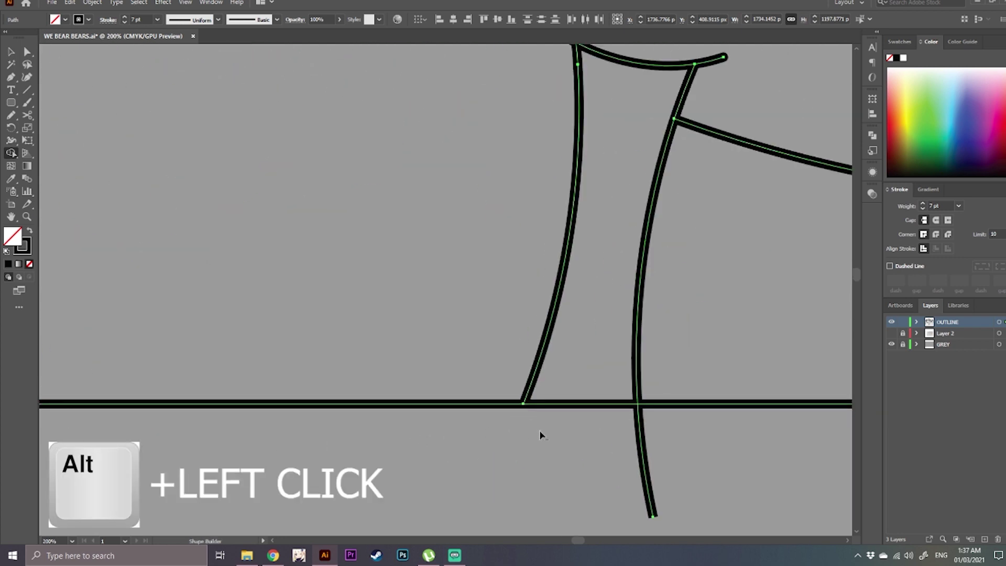
alt+click(638, 435)
drag(725, 442, 428, 434)
drag(817, 438, 523, 406)
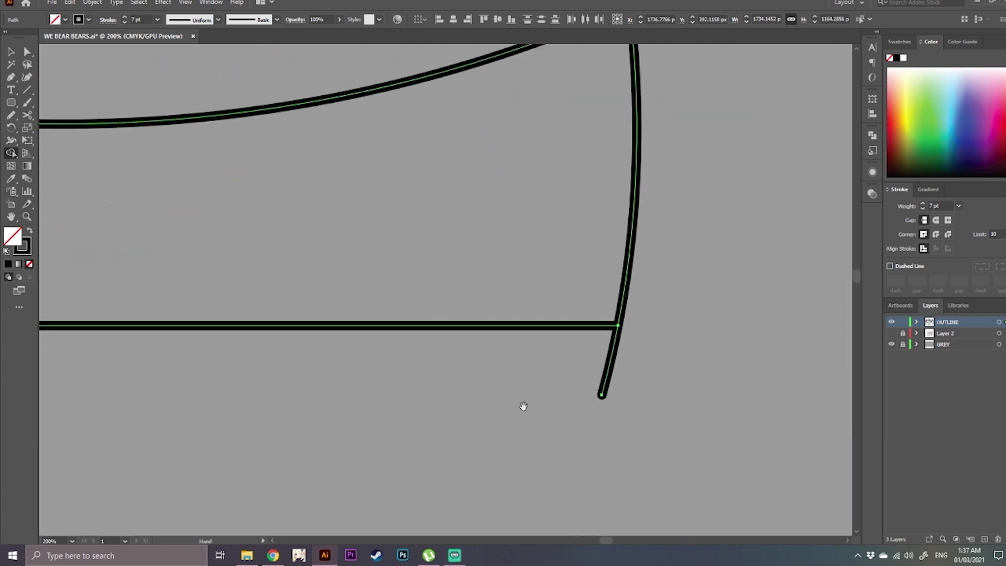
alt+click(613, 360)
scroll(613, 359, down, 5)
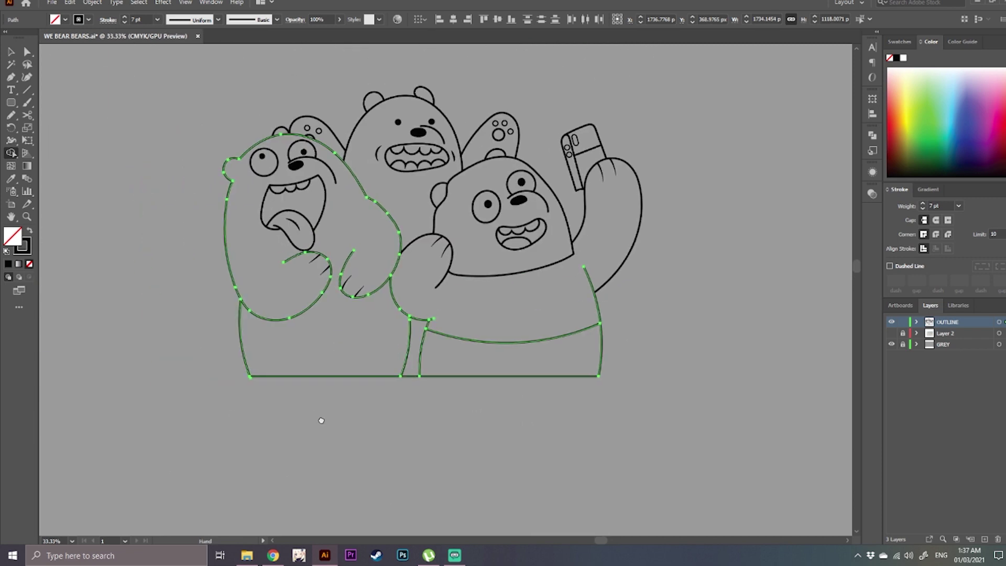
key(v)
click(375, 404)
- Join the leftmost bear's outer side line and the baseline into a clean corner with the Join tool
scroll(225, 380, up, 3)
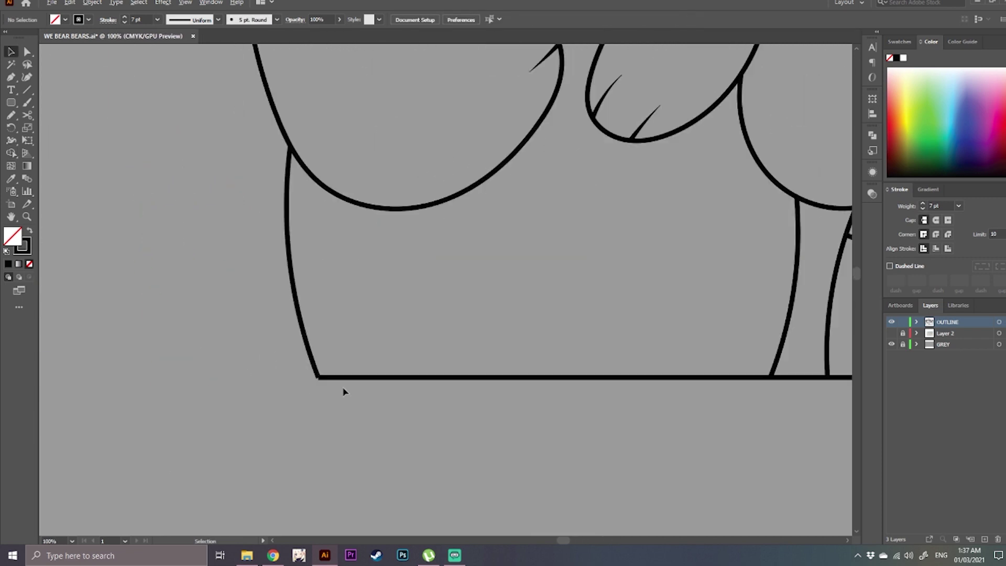
scroll(315, 381, up, 3)
click(11, 115)
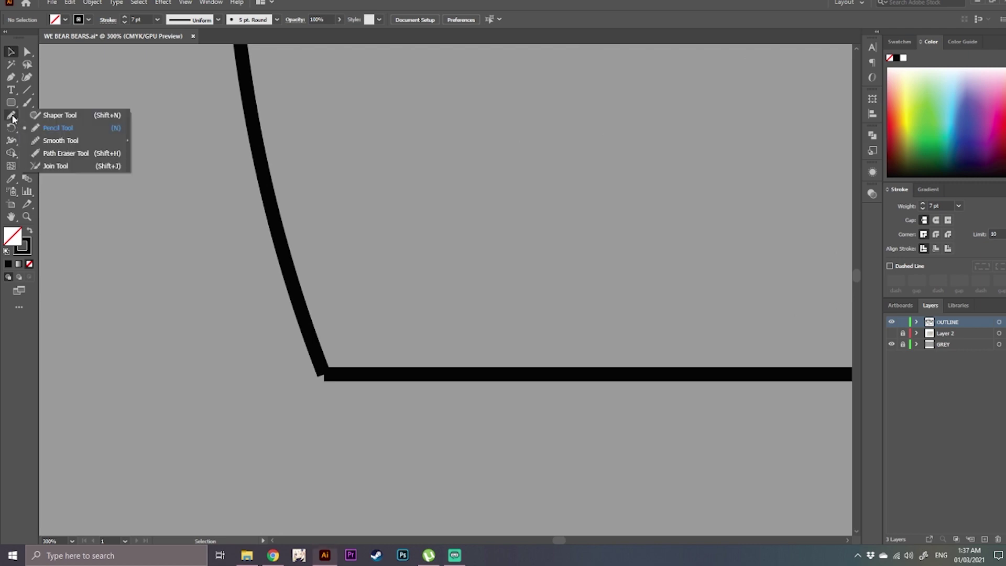
click(65, 166)
drag(352, 343, 286, 395)
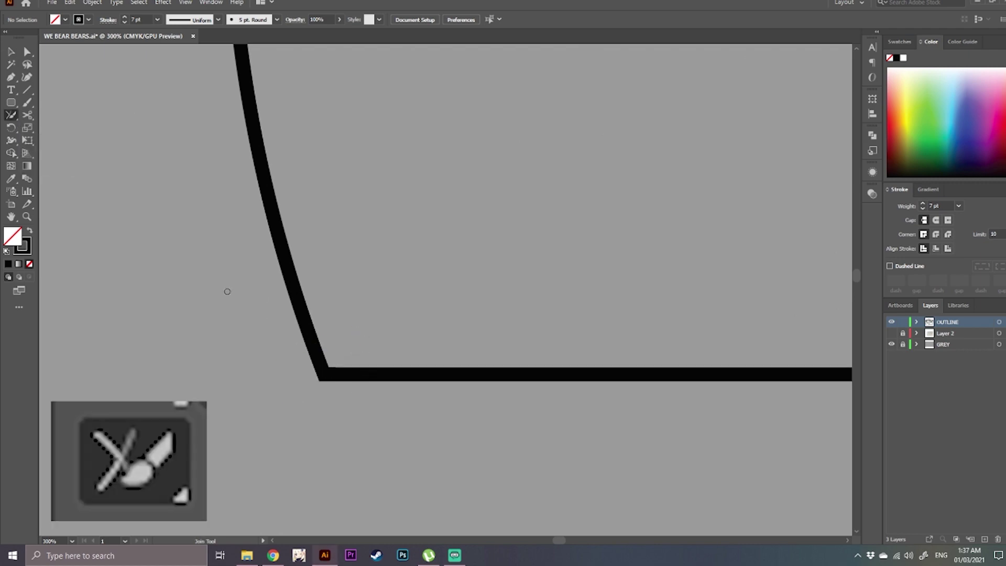
scroll(453, 327, down, 3)
scroll(238, 427, down, 4)
key(v)
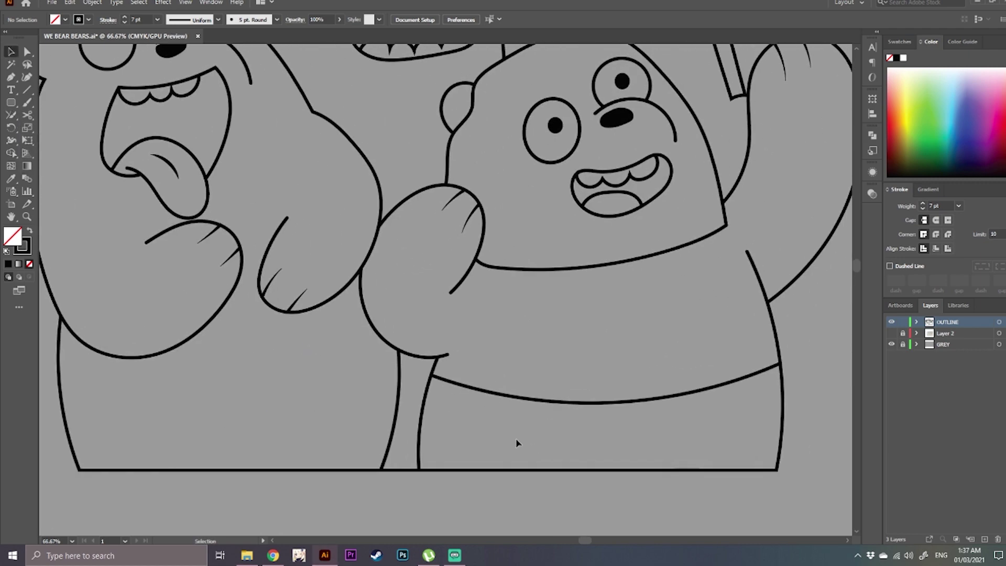
- Examine the finished outlines of the three bears, including the line ends, mouths and paws
scroll(513, 435, down, 1)
scroll(487, 402, up, 3)
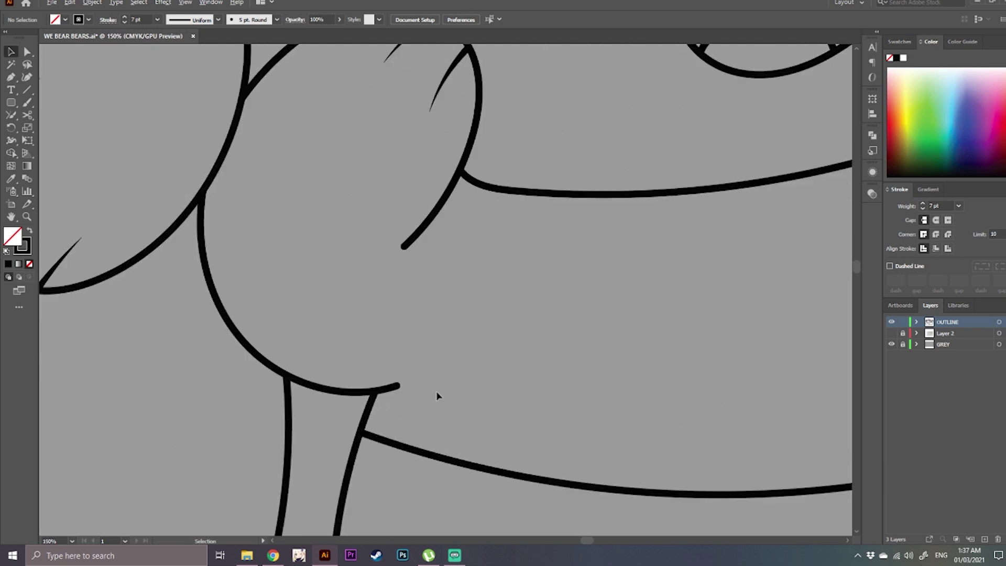
scroll(438, 396, down, 3)
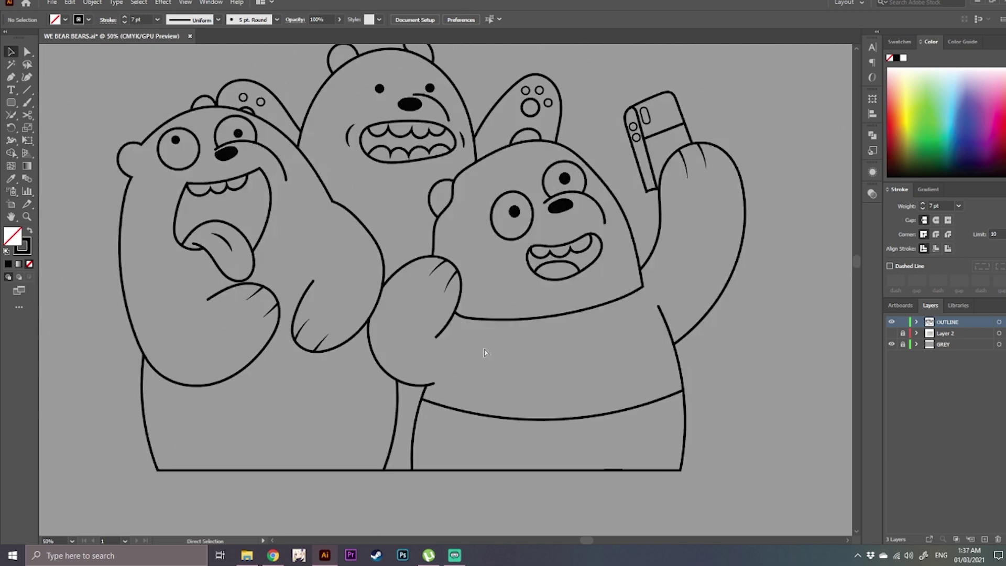
scroll(501, 352, down, 1)
scroll(501, 351, up, 1)
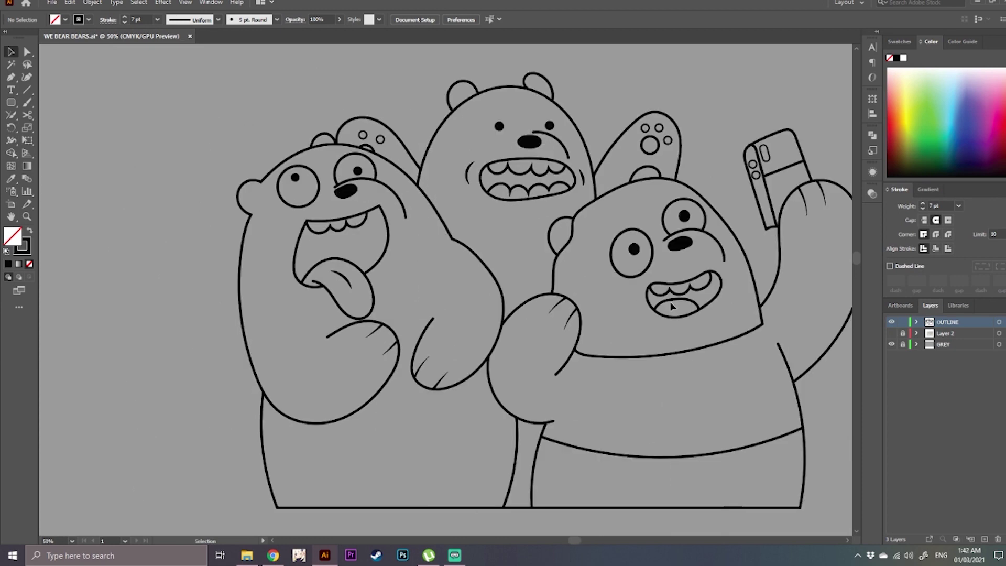
scroll(346, 286, up, 4)
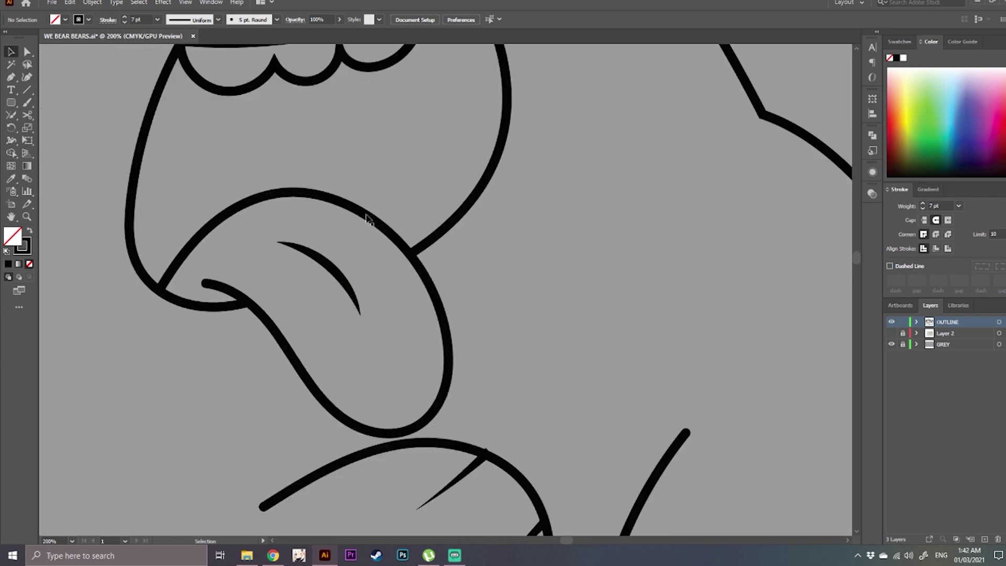
scroll(366, 217, down, 3)
drag(519, 202, 232, 245)
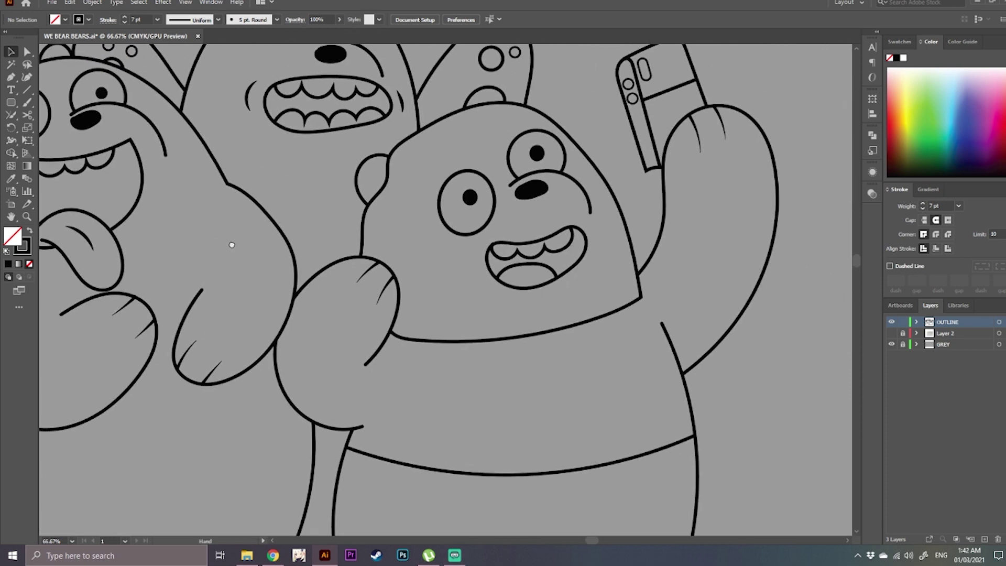
drag(533, 277, 606, 302)
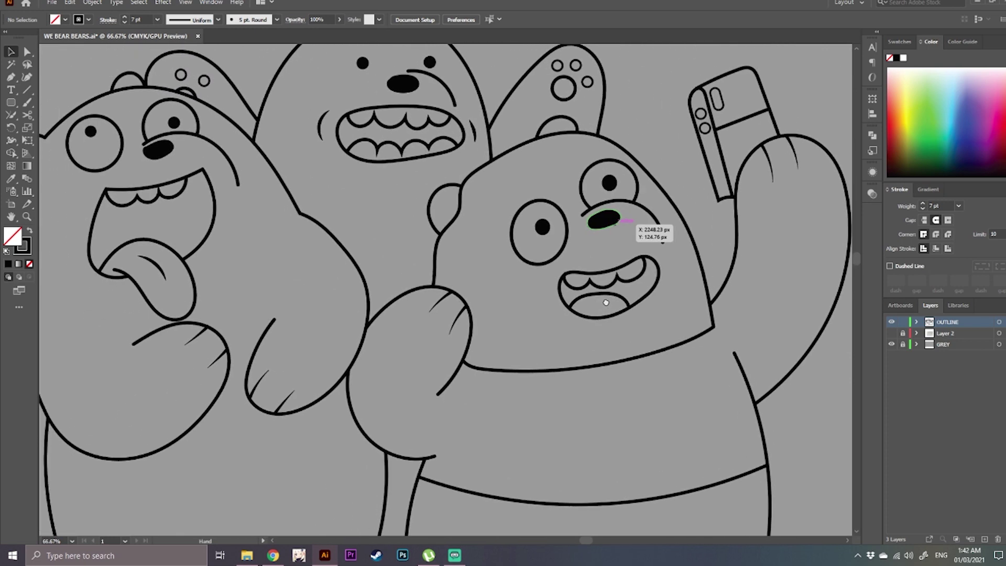
scroll(605, 302, down, 1)
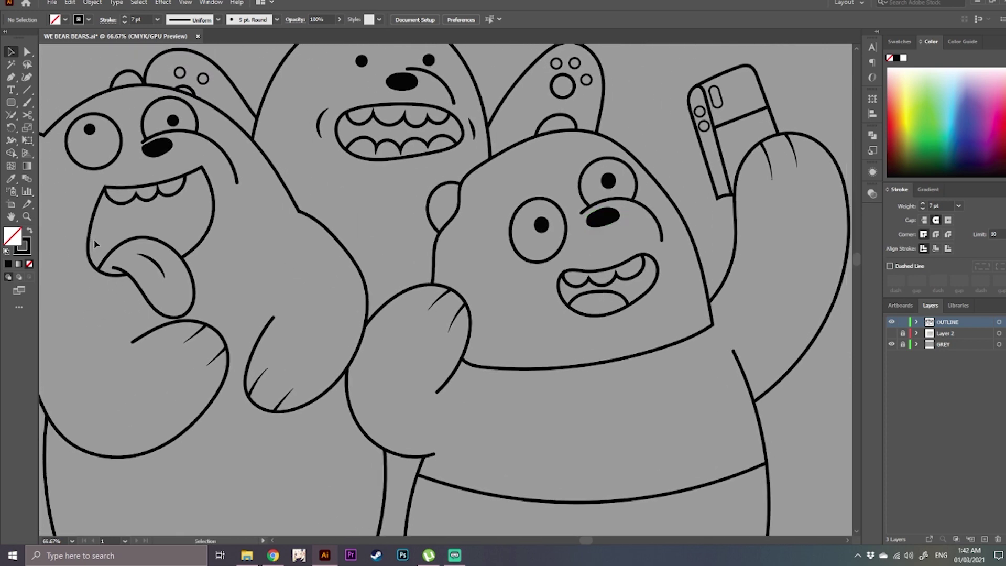
- Recolour the strokes of the leftmost bear's tongue outline and its inner crease line to magenta
scroll(147, 267, up, 4)
click(218, 233)
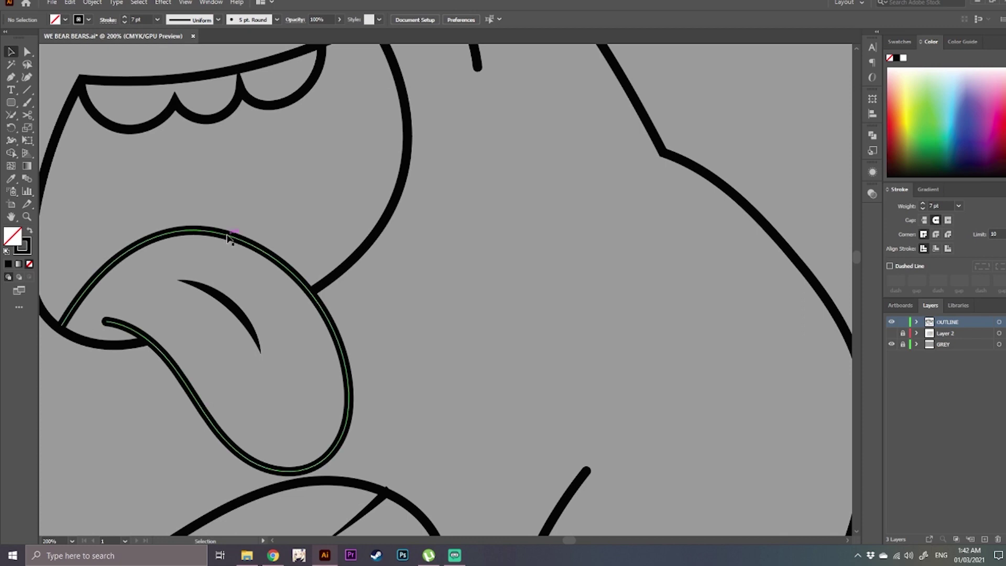
shift+click(238, 316)
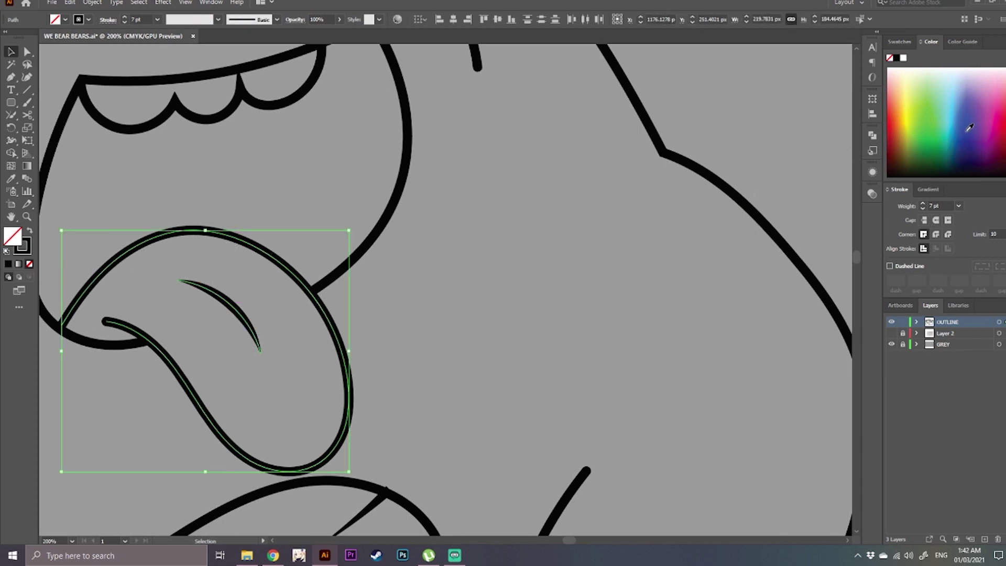
click(1000, 138)
mouse_move(995, 130)
mouse_down()
mouse_move(993, 119)
mouse_move(989, 139)
mouse_up()
key(slash)
double_click(23, 246)
mouse_move(522, 239)
mouse_down()
mouse_move(516, 218)
mouse_move(516, 231)
mouse_move(501, 213)
mouse_move(495, 250)
mouse_up()
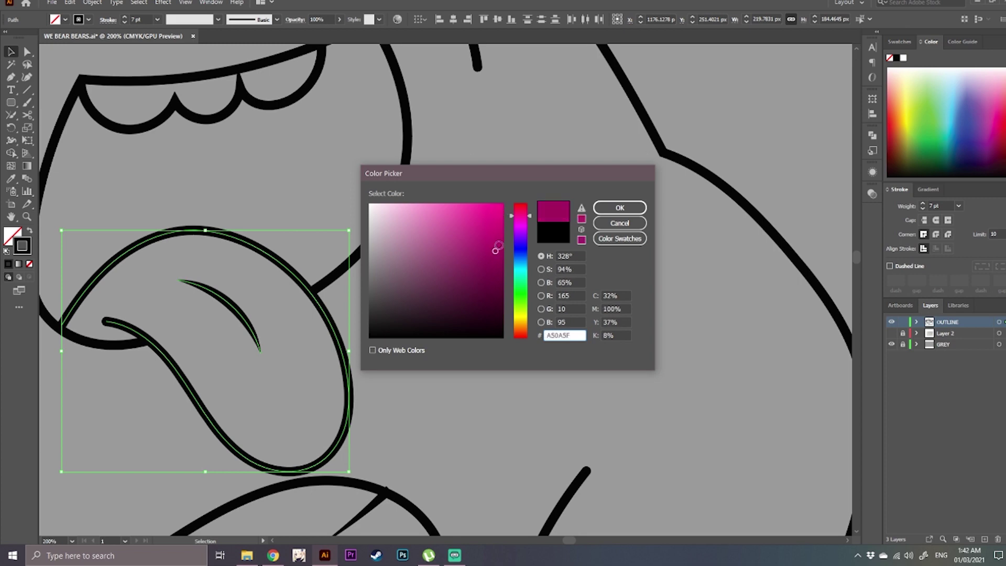
click(619, 208)
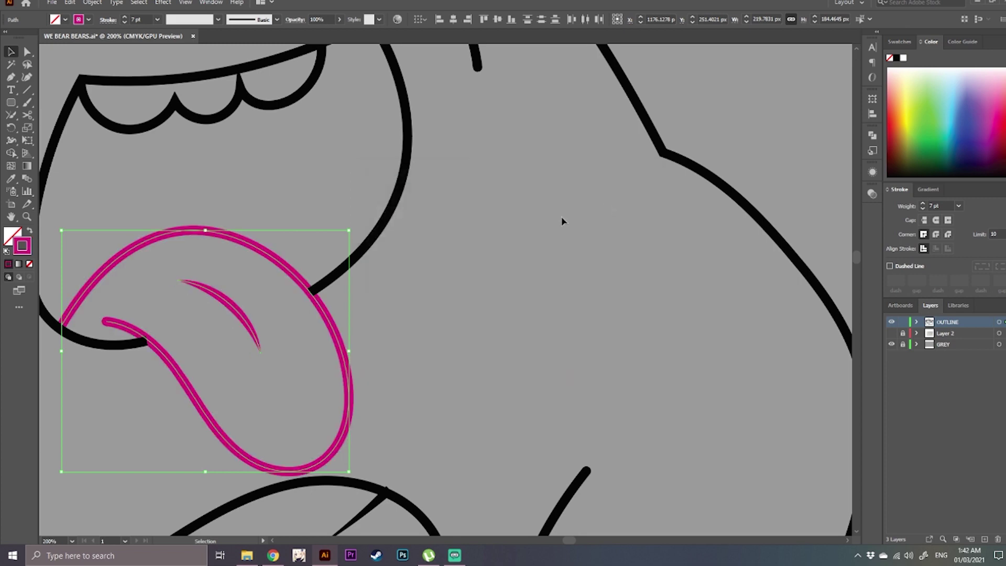
key(ctrl+minus)
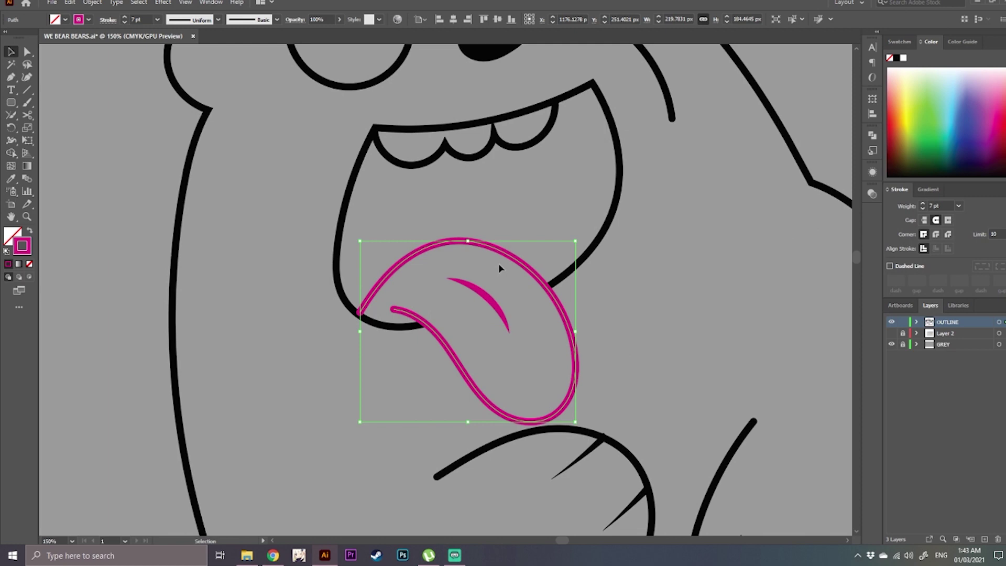
- Darken the stroke colour of the leftmost bear's tongue outline and crease line to crimson 9E0443
shift+click(483, 296)
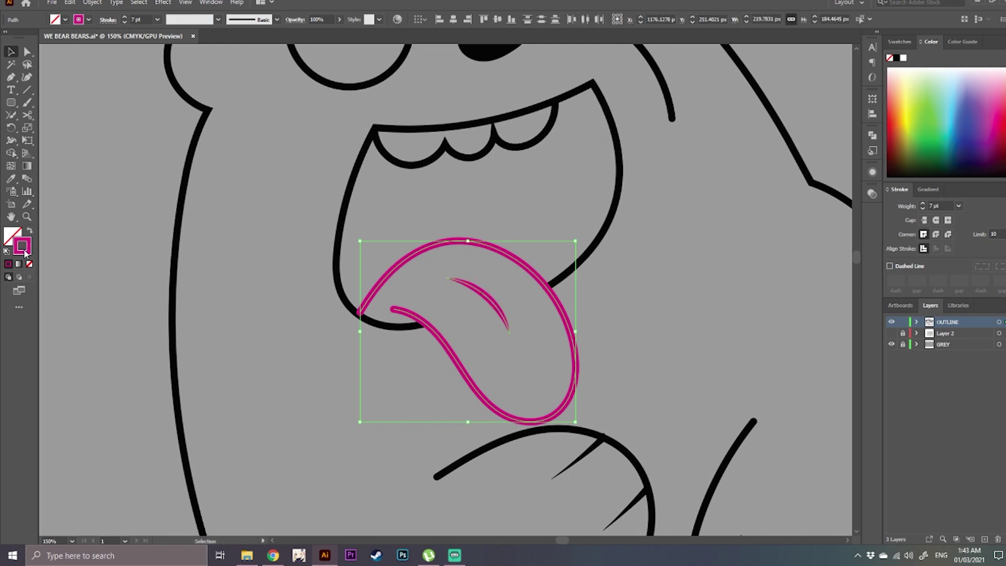
double_click(25, 253)
drag(490, 232, 500, 255)
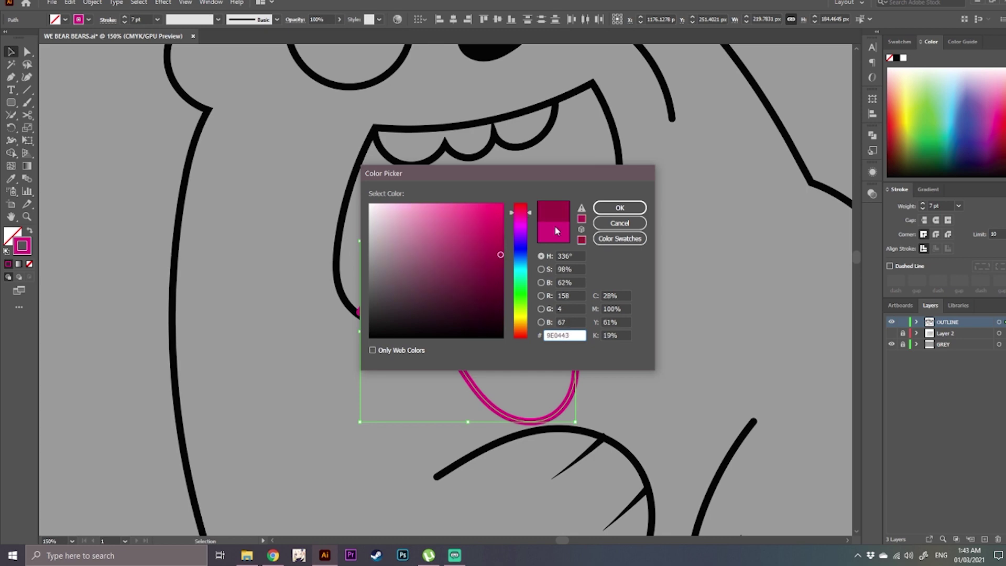
click(620, 208)
click(687, 278)
scroll(674, 252, down, 3)
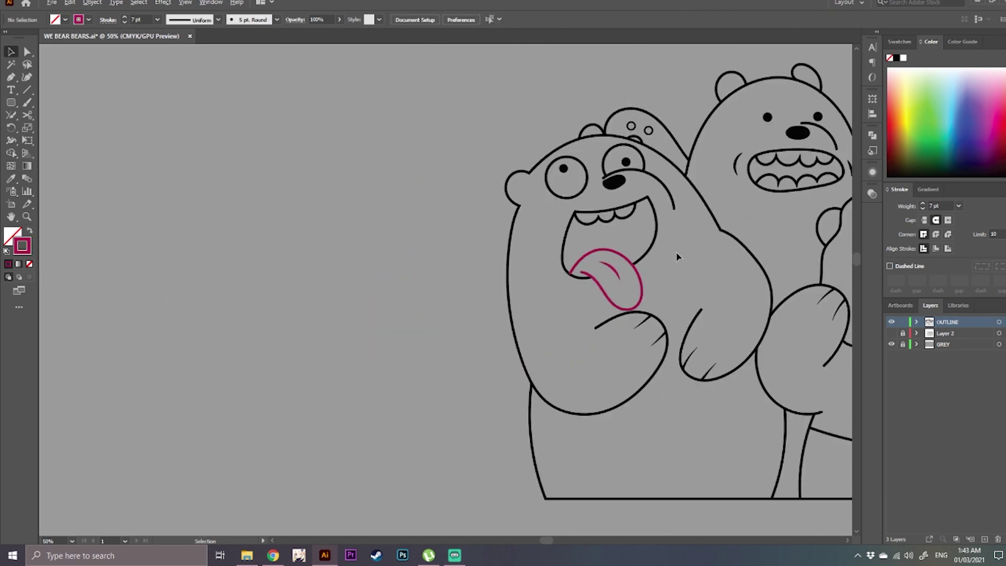
- Apply the leftmost bear's crimson tongue colour to the front bear's tongue line with the Eyedropper
scroll(676, 254, up, 3)
scroll(676, 256, down, 2)
drag(677, 257, 301, 283)
click(659, 330)
drag(324, 317, 343, 318)
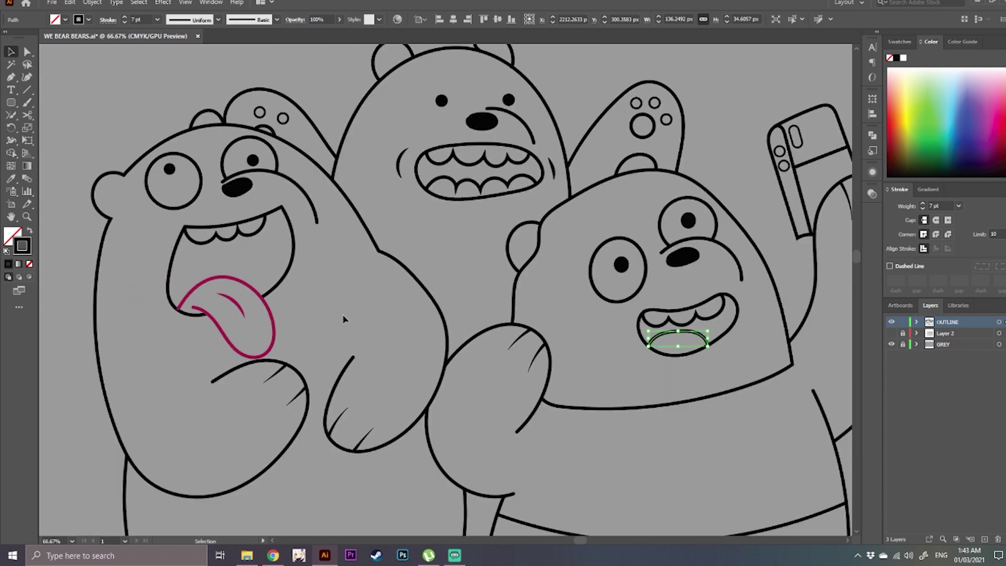
key(i)
click(274, 327)
scroll(677, 340, up, 4)
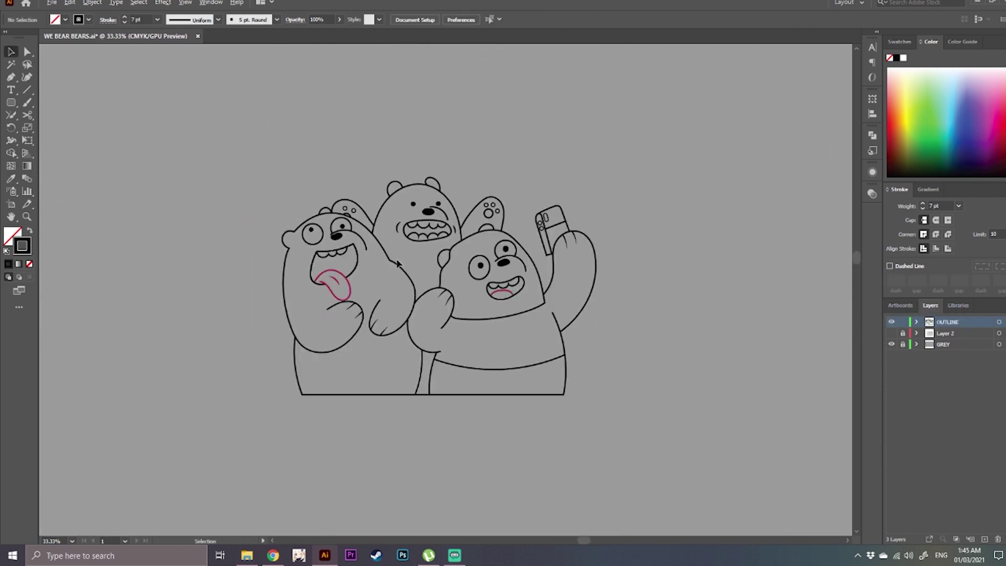
scroll(398, 263, up, 1)
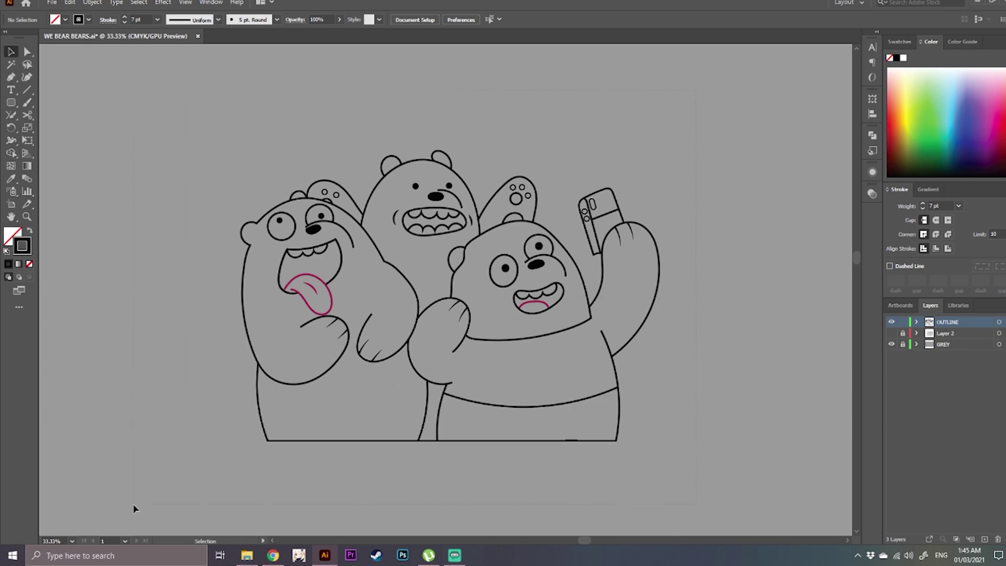
- Expand the appearance of all the bear artwork, and expand its fills and strokes into shapes
key(ctrl+a)
scroll(439, 254, up, 1)
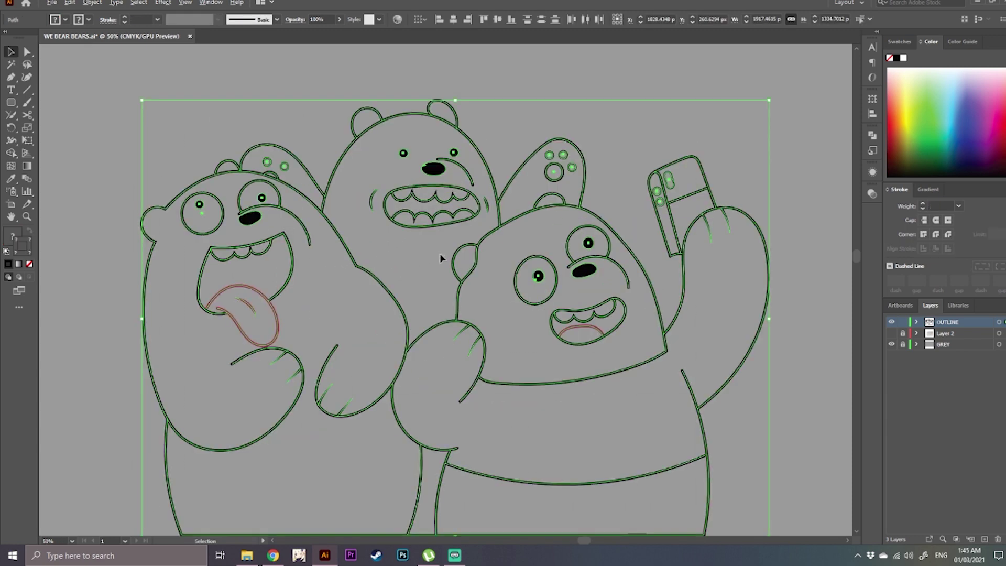
scroll(439, 256, down, 1)
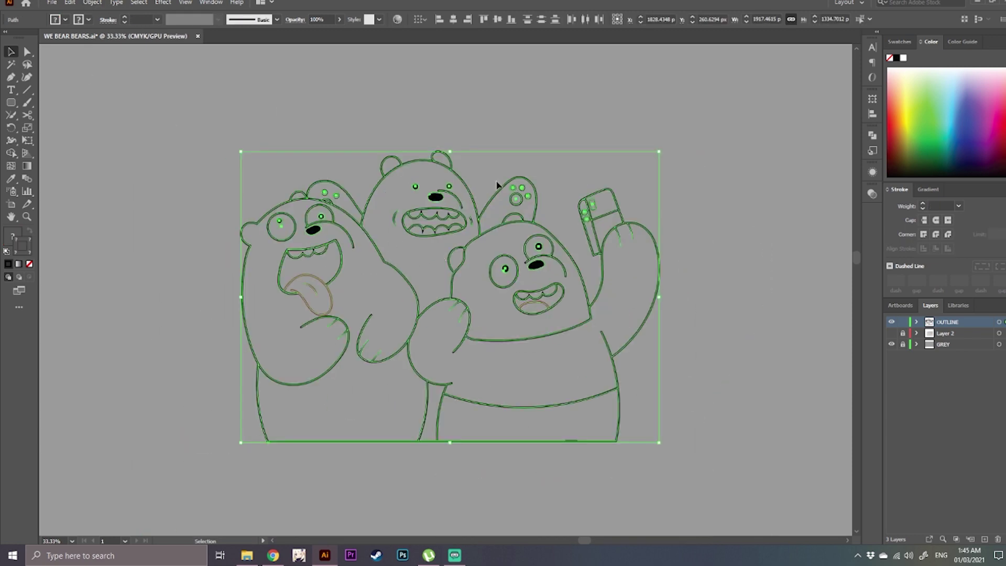
click(92, 2)
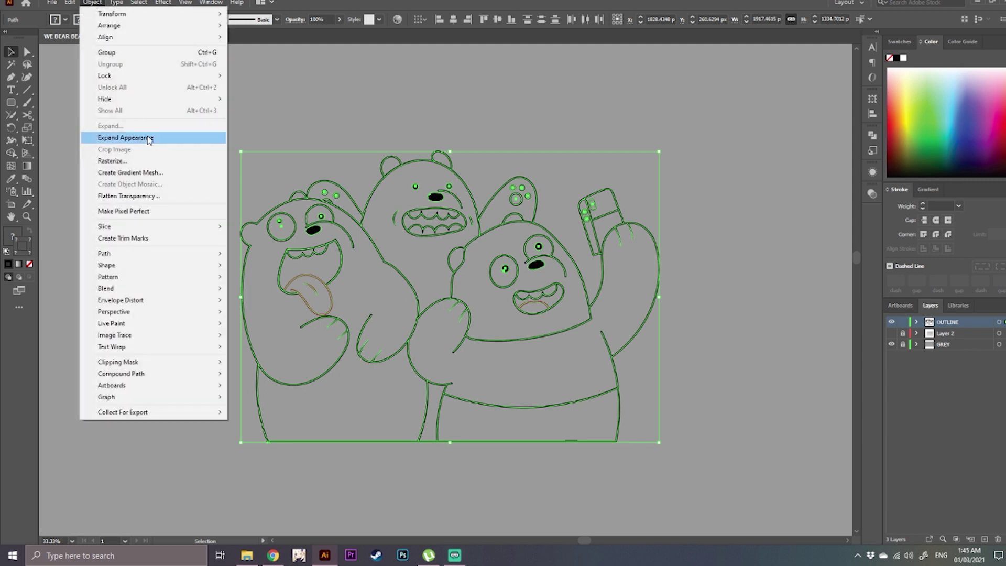
click(144, 138)
click(92, 2)
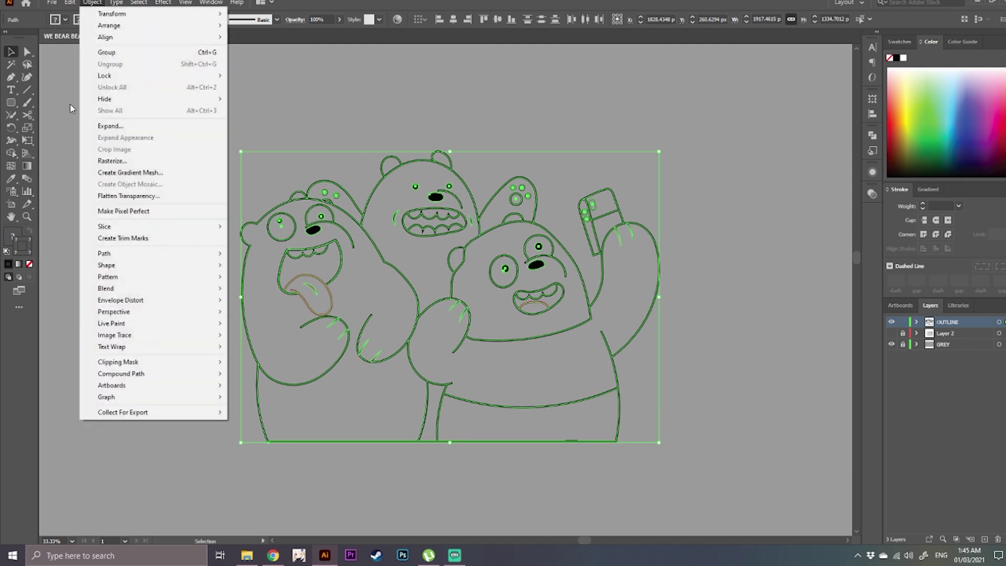
click(123, 131)
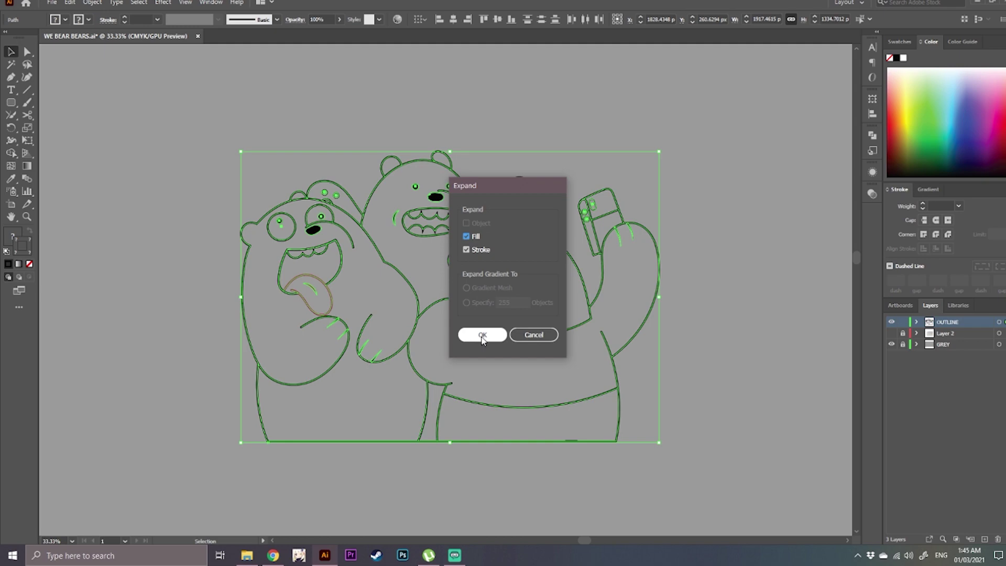
click(482, 334)
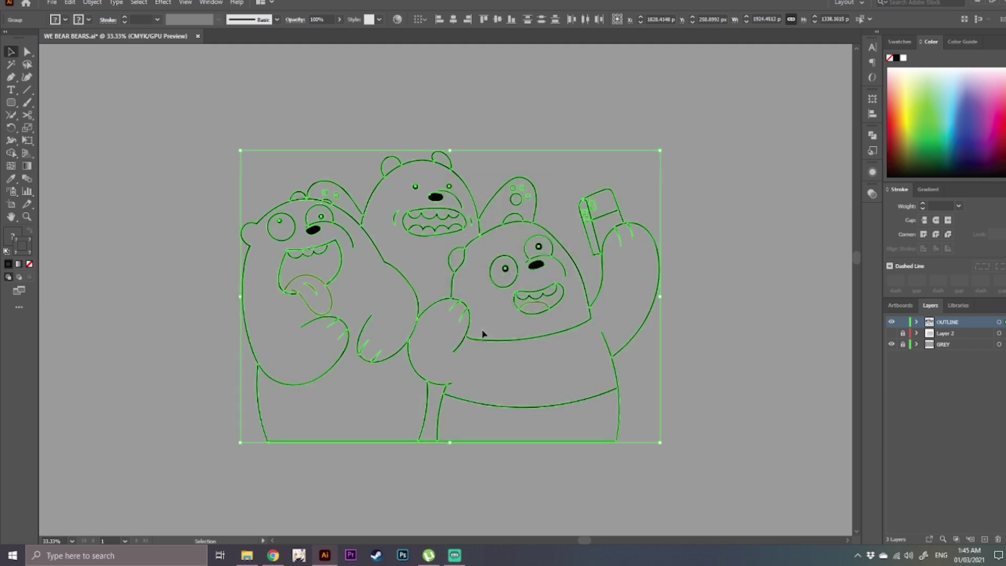
click(521, 382)
scroll(554, 335, up, 1)
scroll(561, 308, down, 2)
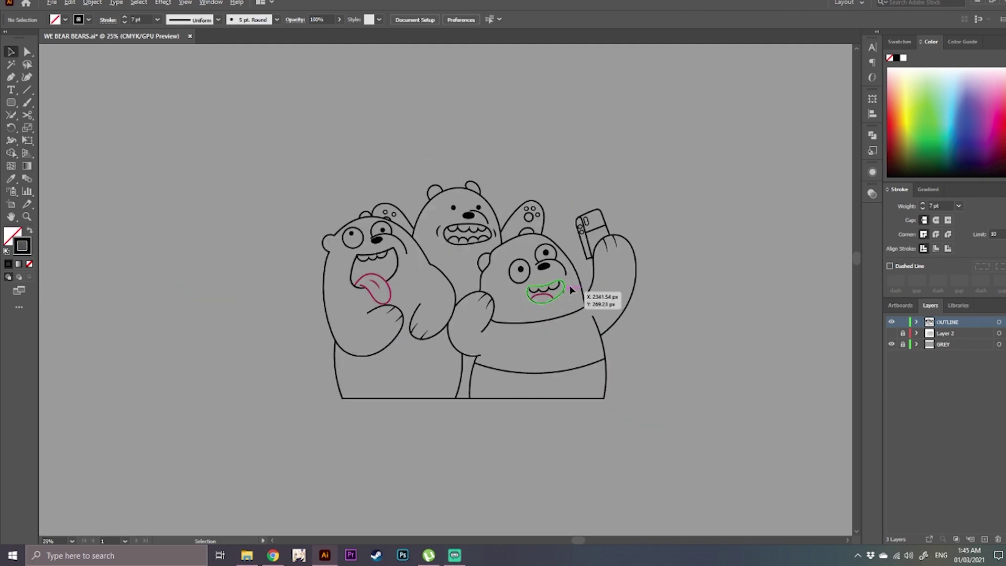
- Combine the expanded outline artwork with the Pathfinder Merge operation
click(359, 399)
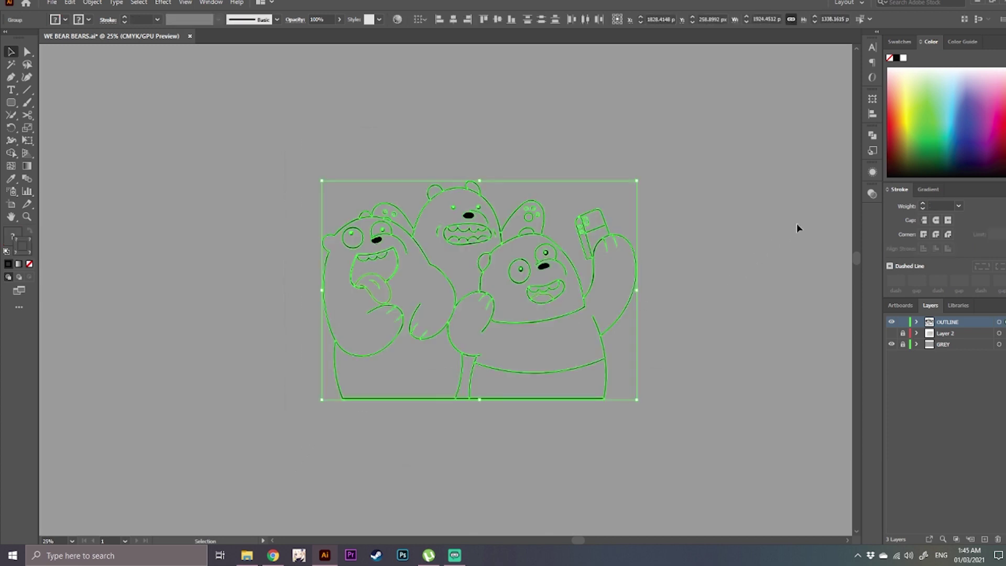
click(872, 136)
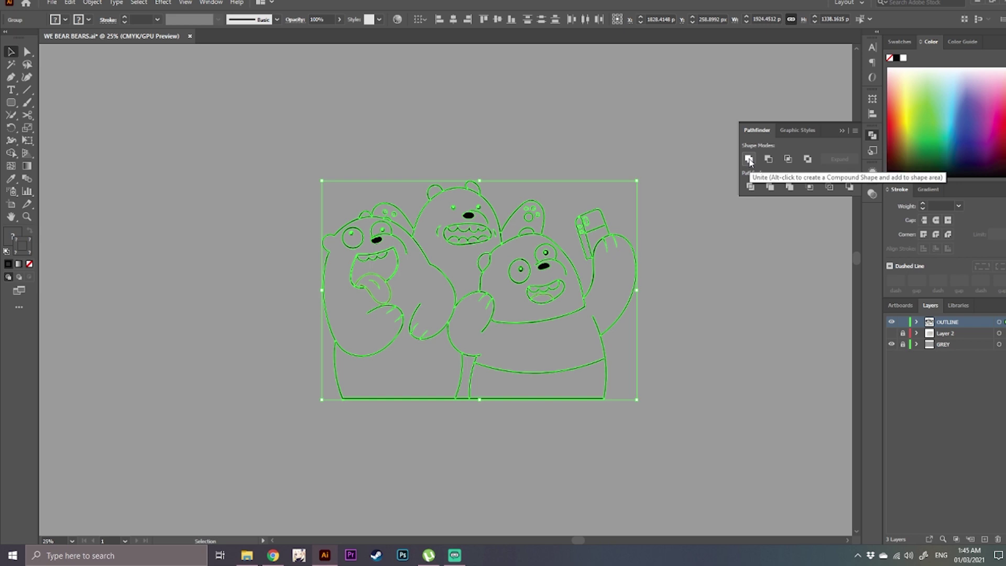
click(789, 187)
click(741, 244)
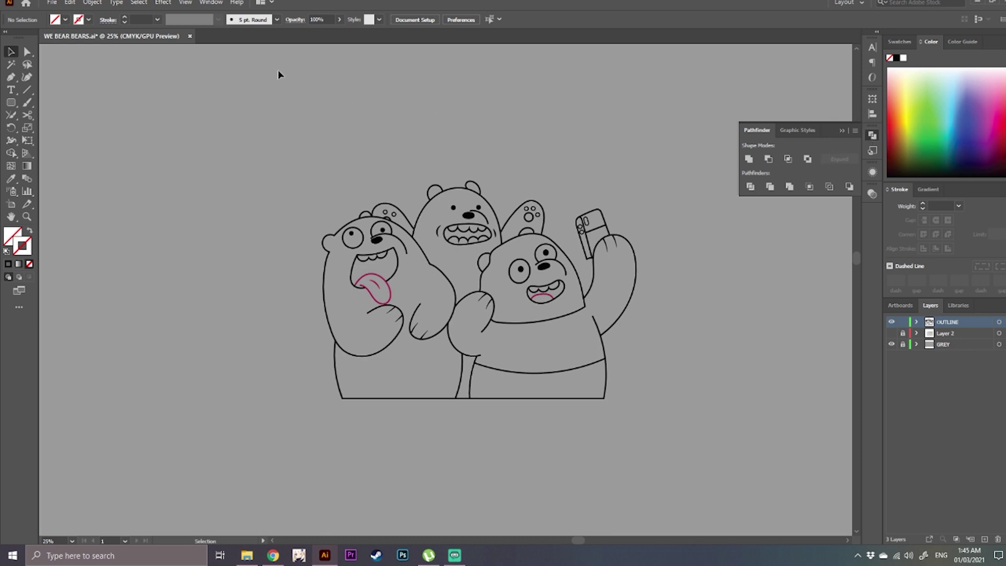
click(211, 3)
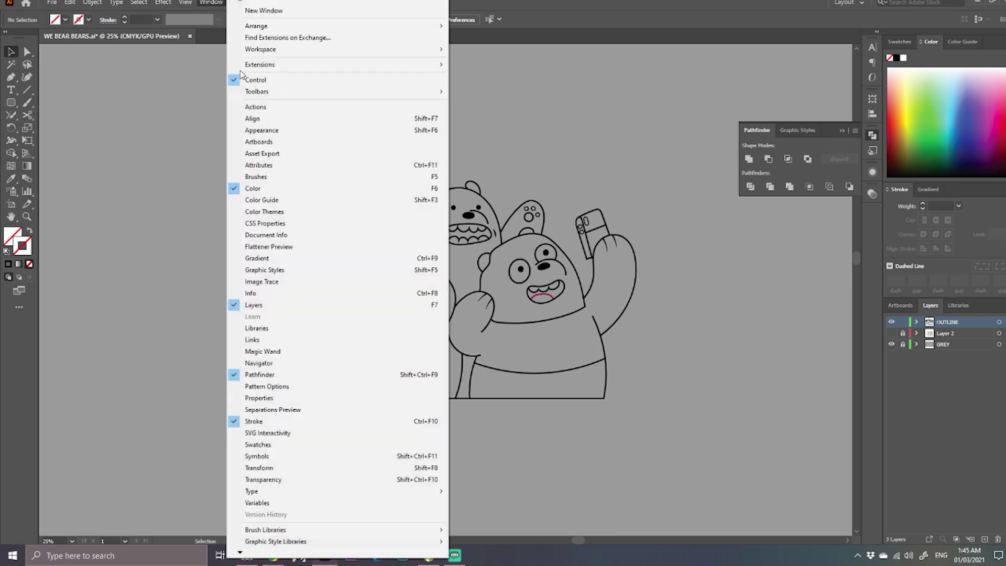
key(shift)
key(ctrl)
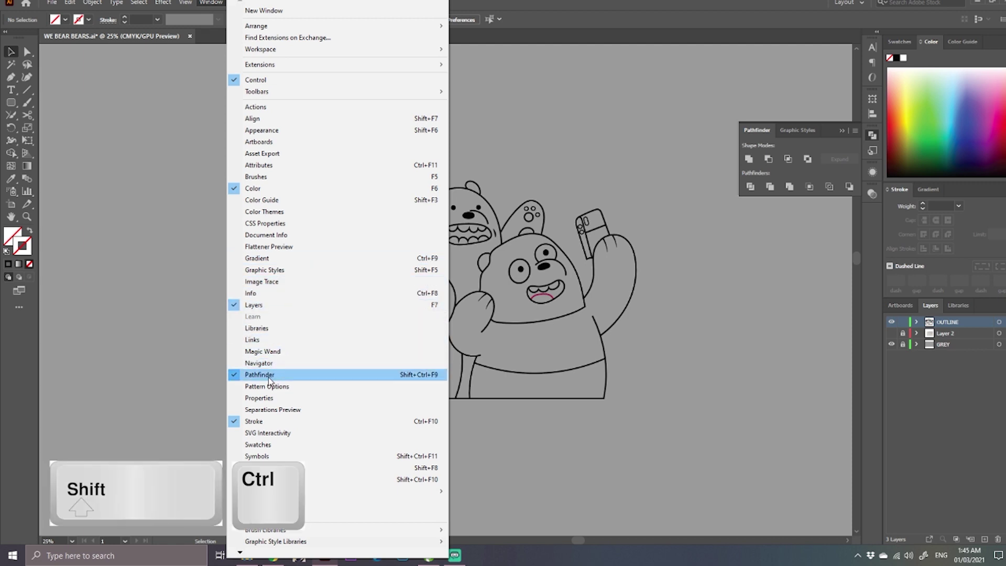
key(ctrl+shift+F9)
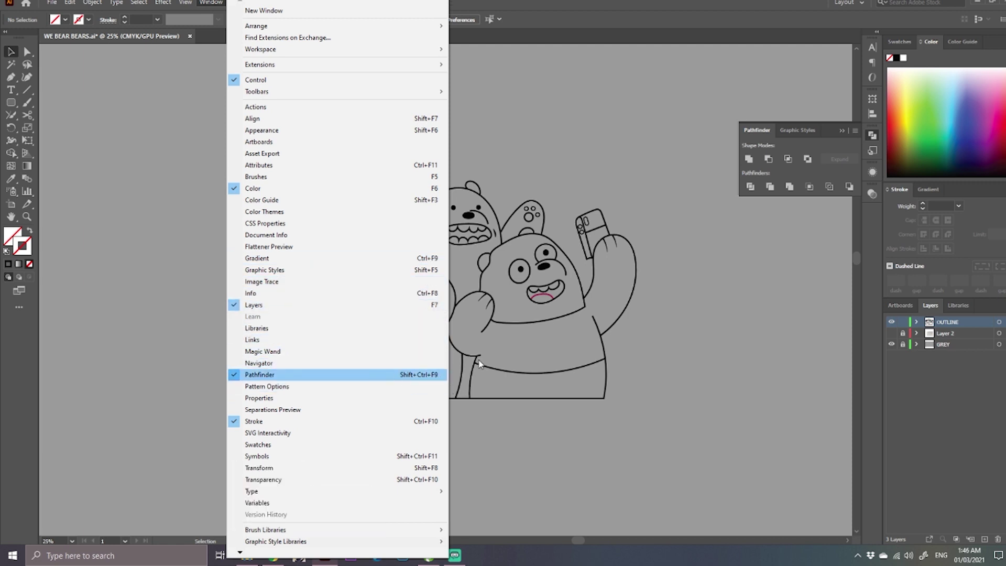
click(637, 167)
- Save the document and duplicate the OUTLINE layer
scroll(558, 318, up, 1)
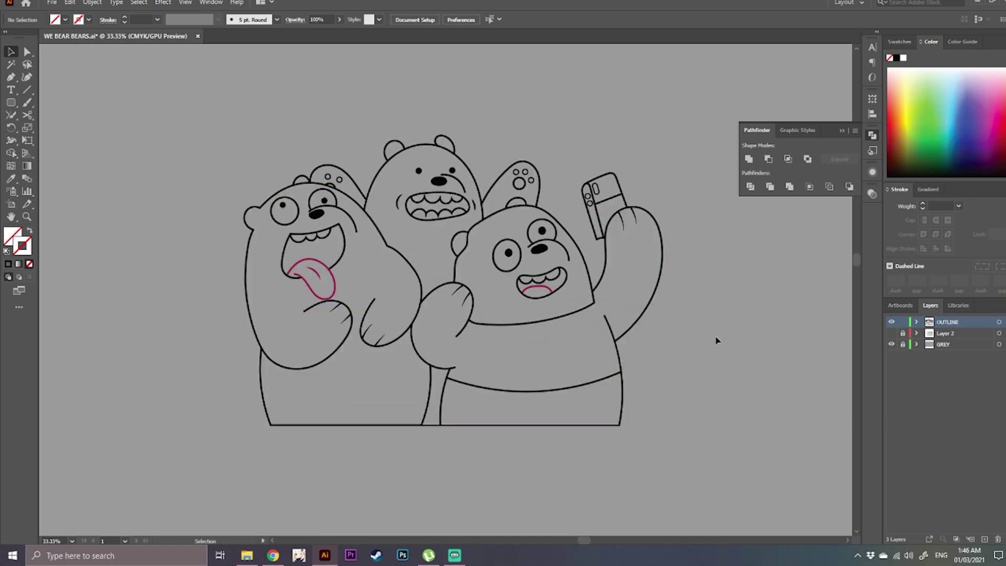
drag(716, 294, 654, 337)
key(ctrl+s)
drag(981, 326, 972, 494)
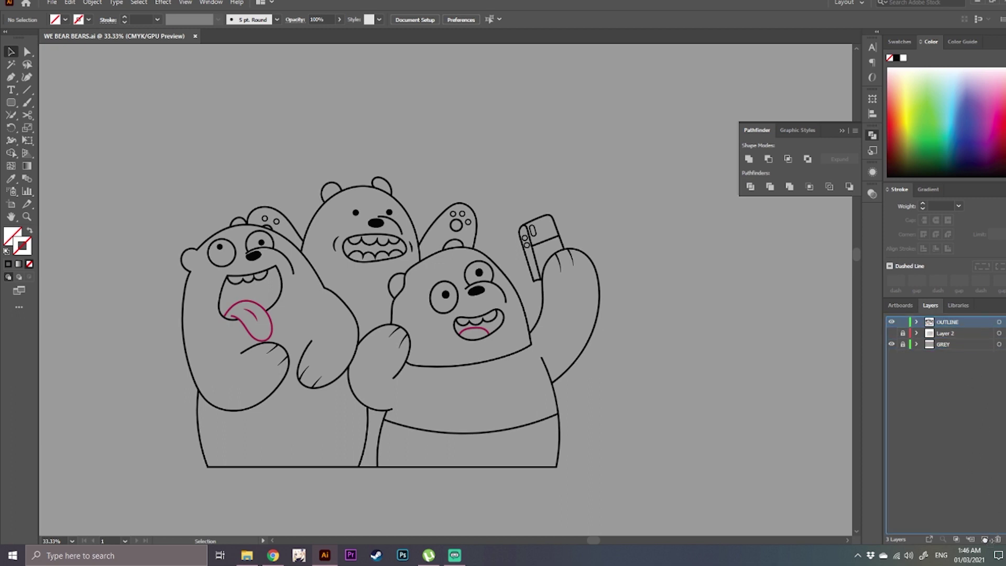
drag(985, 539, 984, 539)
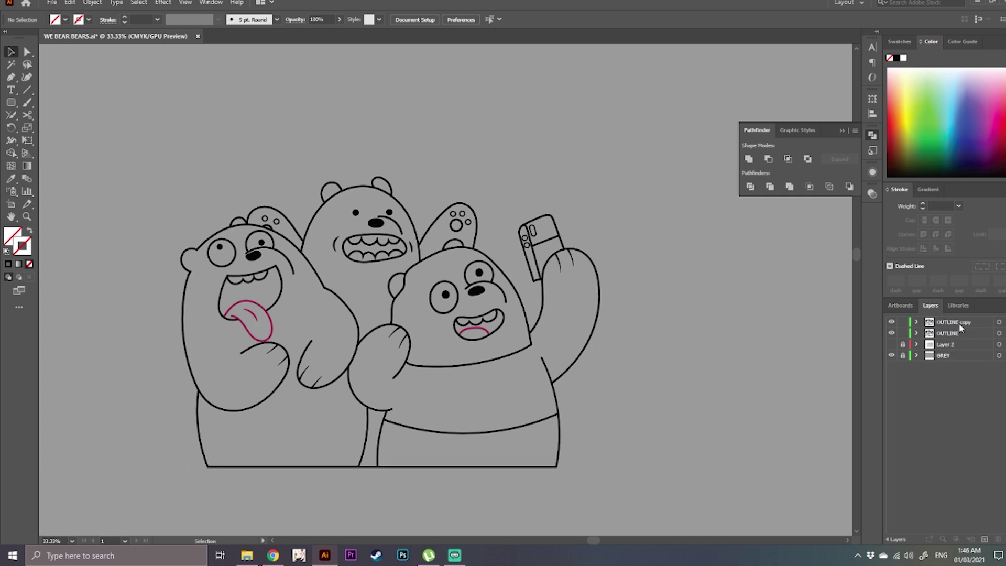
- Arrange the OUTLINE layer directly above OUTLINE copy as a separate layer, and lock OUTLINE
mouse_move(960, 333)
mouse_down()
mouse_move(963, 319)
mouse_move(922, 318)
mouse_move(963, 329)
mouse_move(943, 322)
mouse_up()
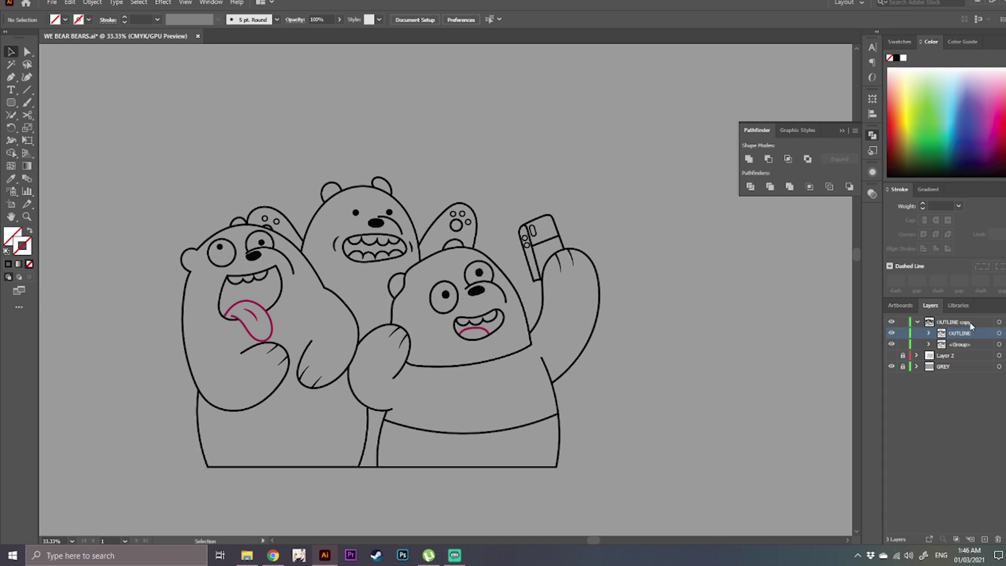
key(ctrl+z)
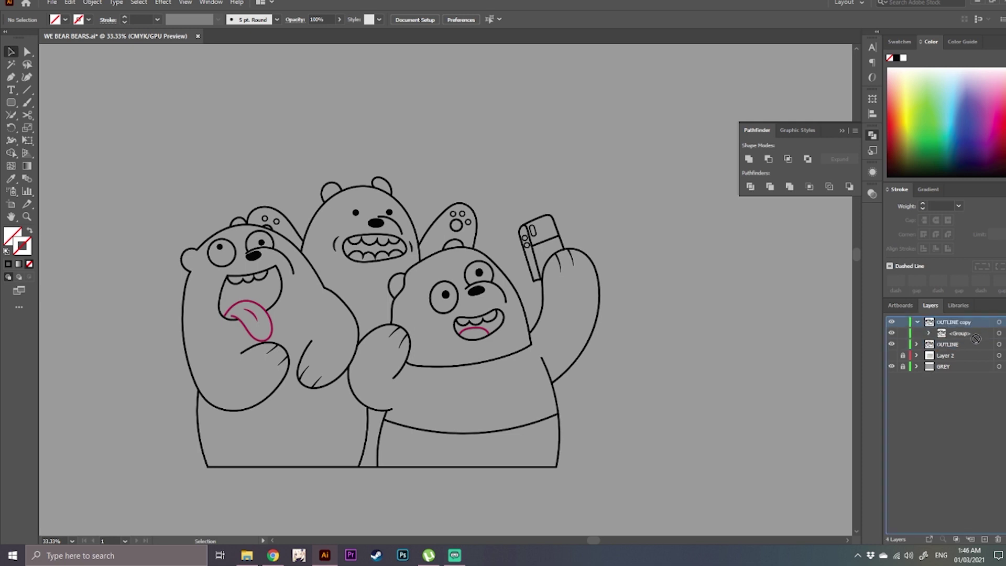
click(891, 323)
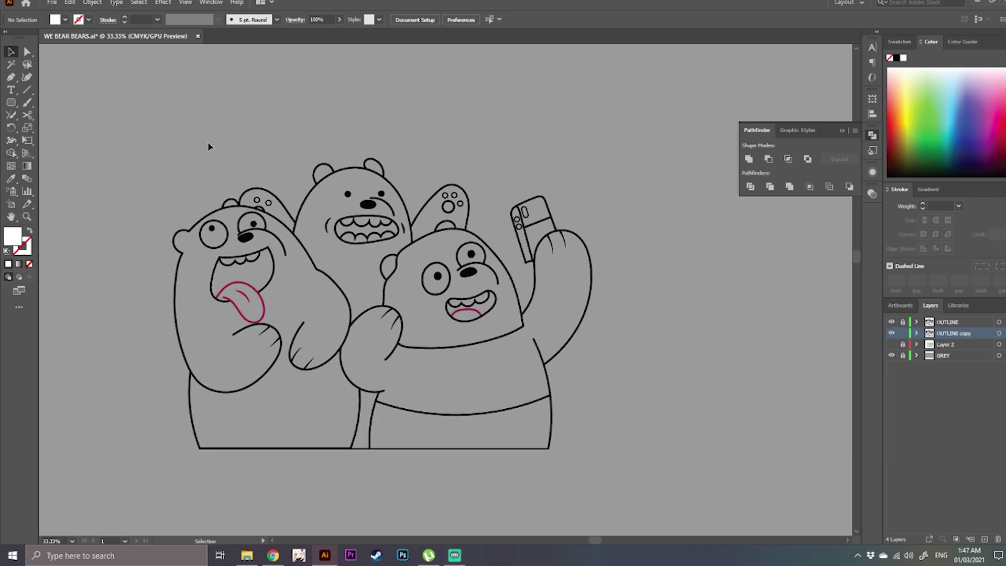
- Draw a strokeless white rectangle about 2192 by 1534 px behind all three bears on the OUTLINE copy layer, and hide the OUTLINE layer
key(m)
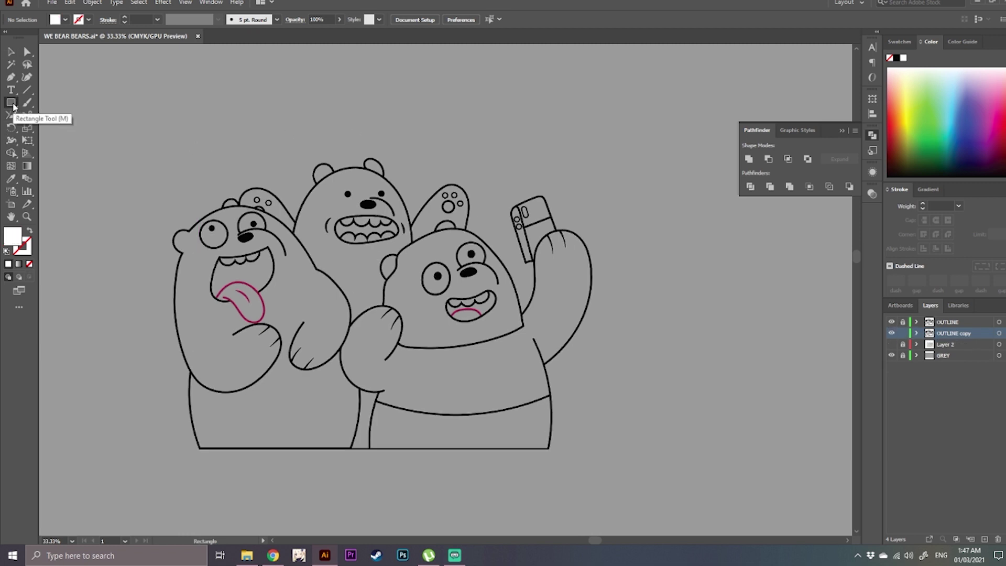
key(m)
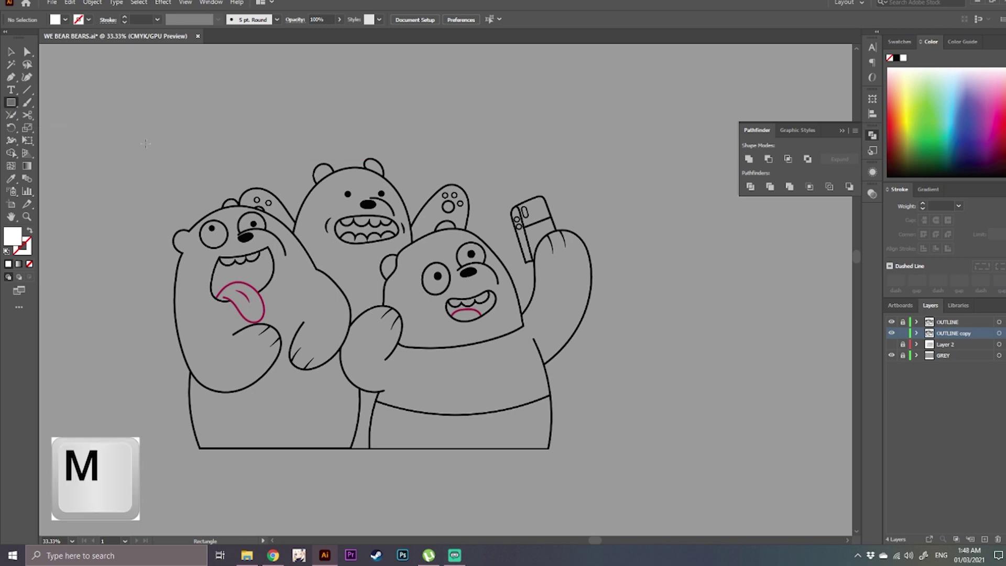
drag(146, 143, 624, 477)
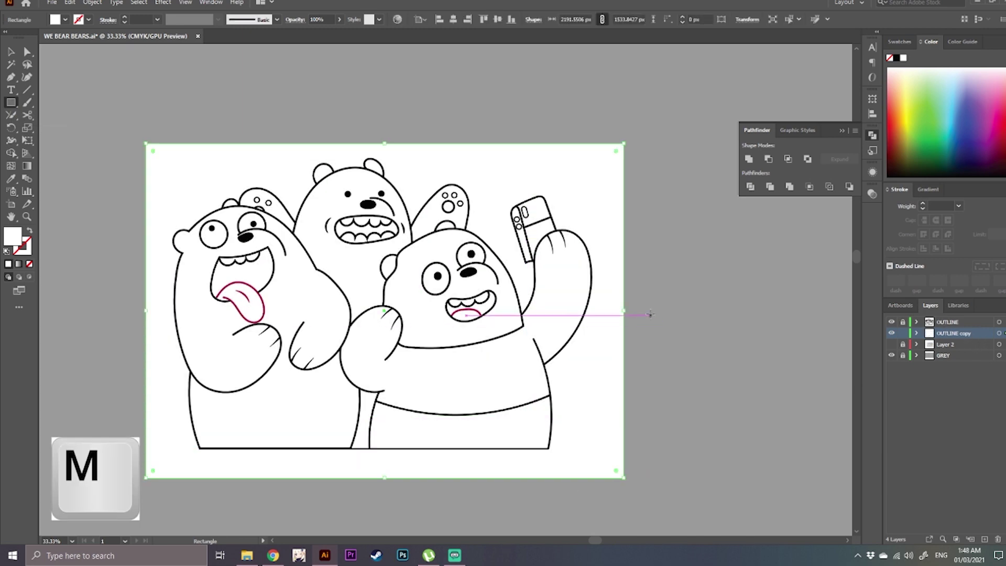
key(v)
click(668, 316)
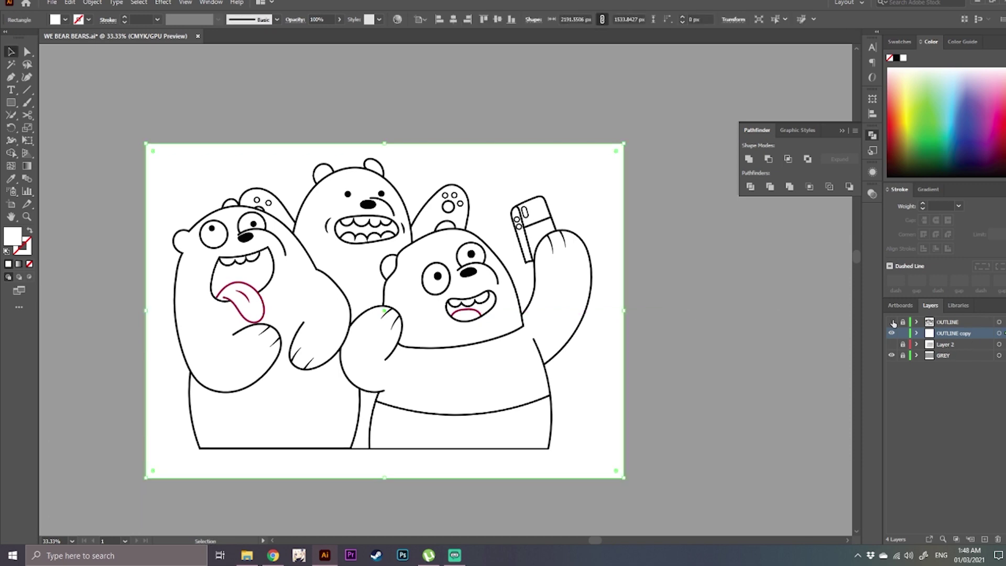
click(891, 322)
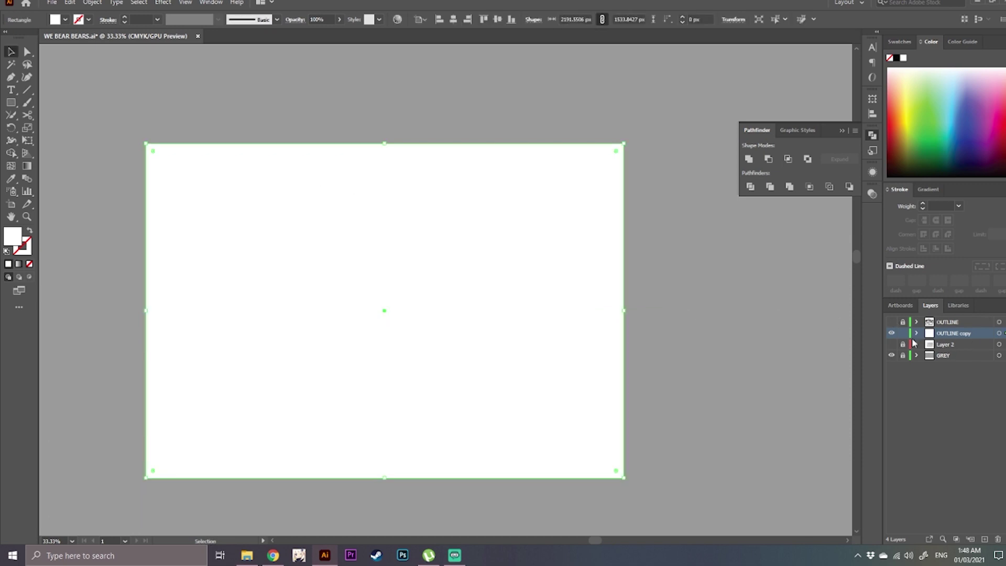
- Show the OUTLINE layer again and send the white rectangle behind all artwork on the OUTLINE copy layer
click(891, 333)
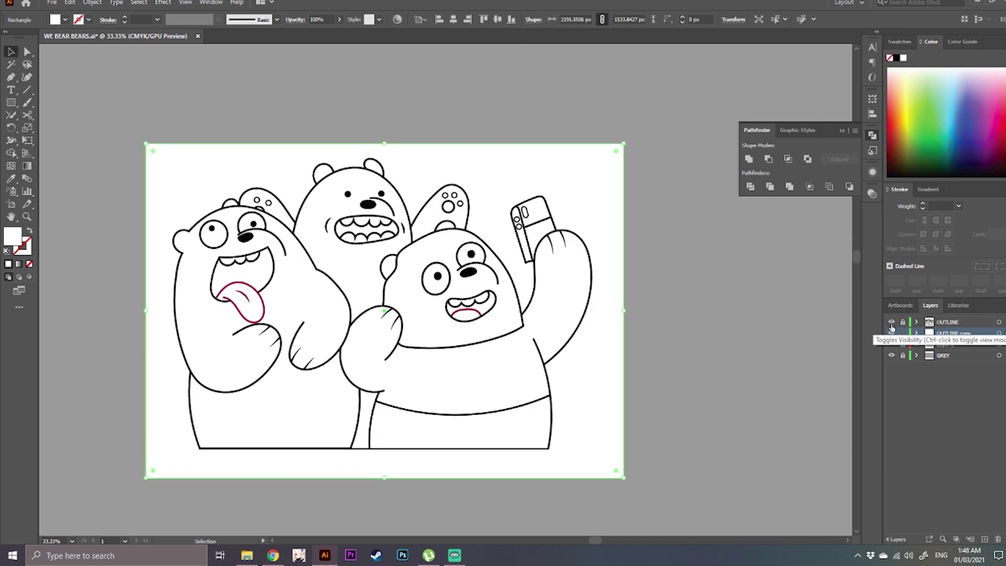
right_click(602, 356)
mouse_move(650, 300)
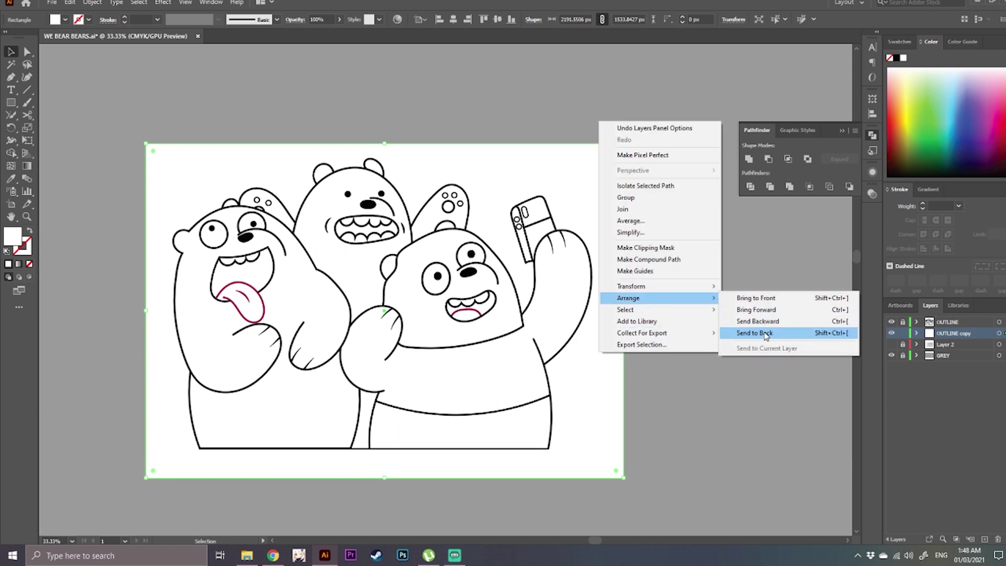
click(748, 333)
click(740, 336)
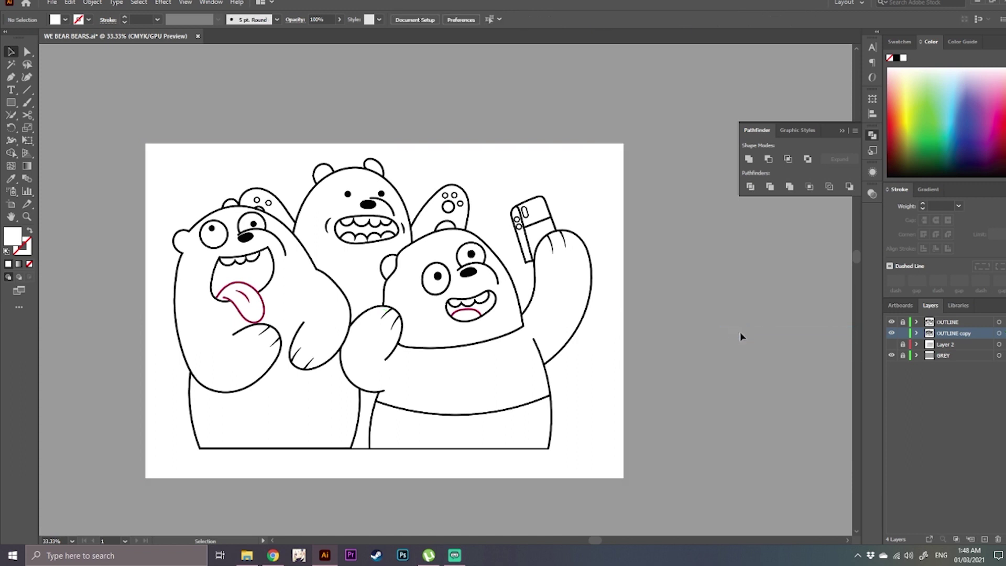
- Merge all the artwork on the OUTLINE copy layer, including the white rectangle, with Pathfinder Merge
click(998, 334)
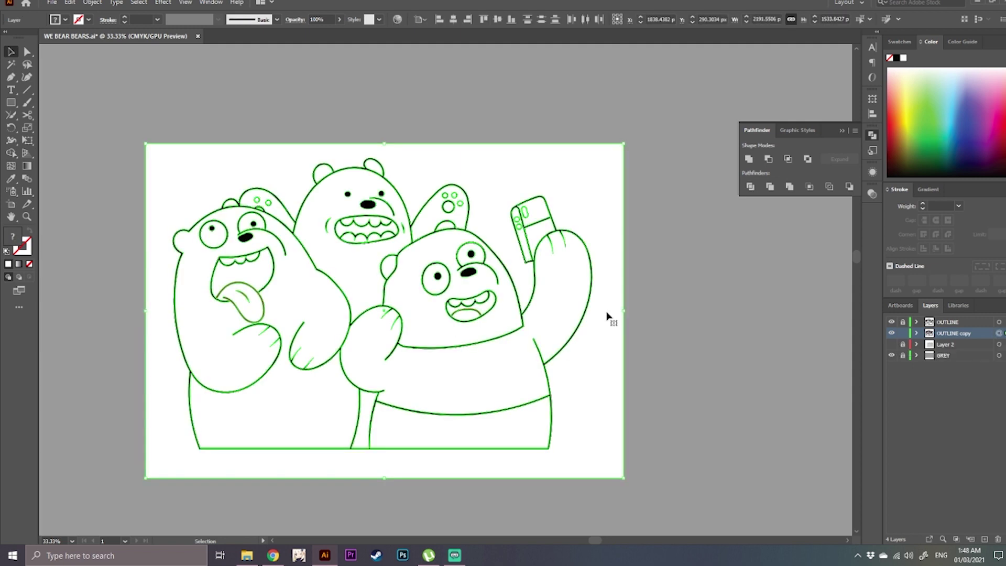
click(790, 188)
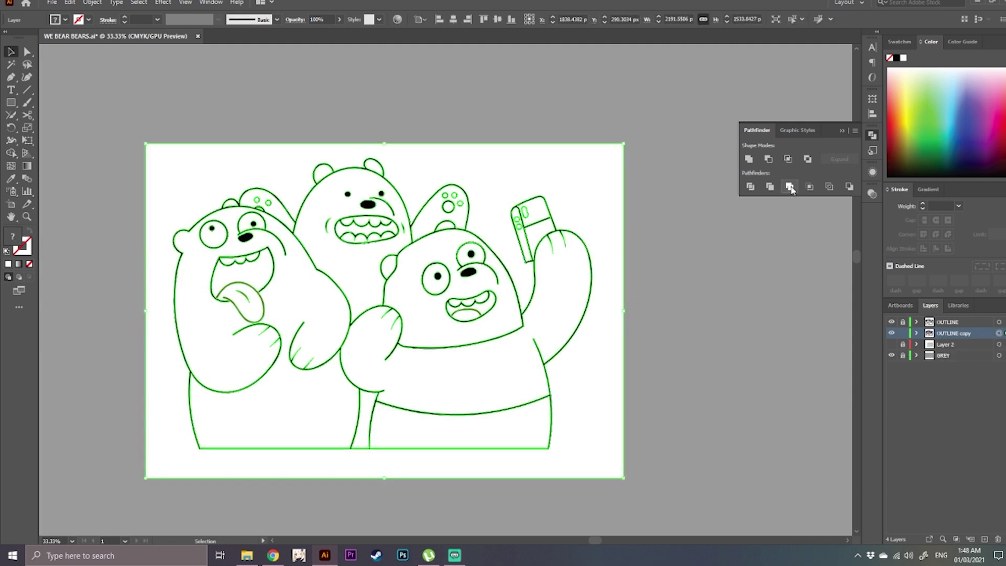
click(755, 298)
- Isolate the merged group and delete the white background area surrounding the three bears
click(583, 362)
right_click(564, 181)
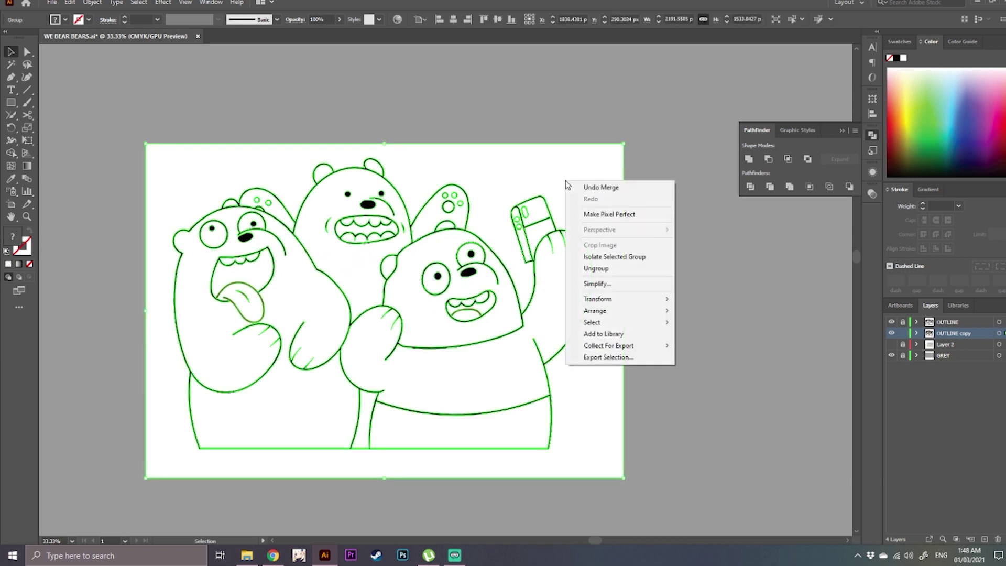
click(607, 257)
click(602, 174)
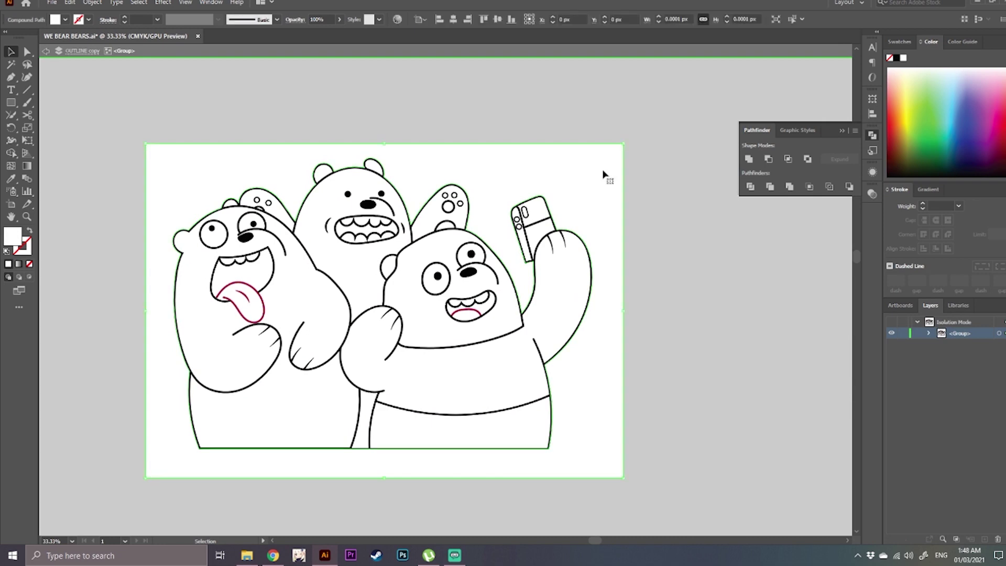
key(Delete)
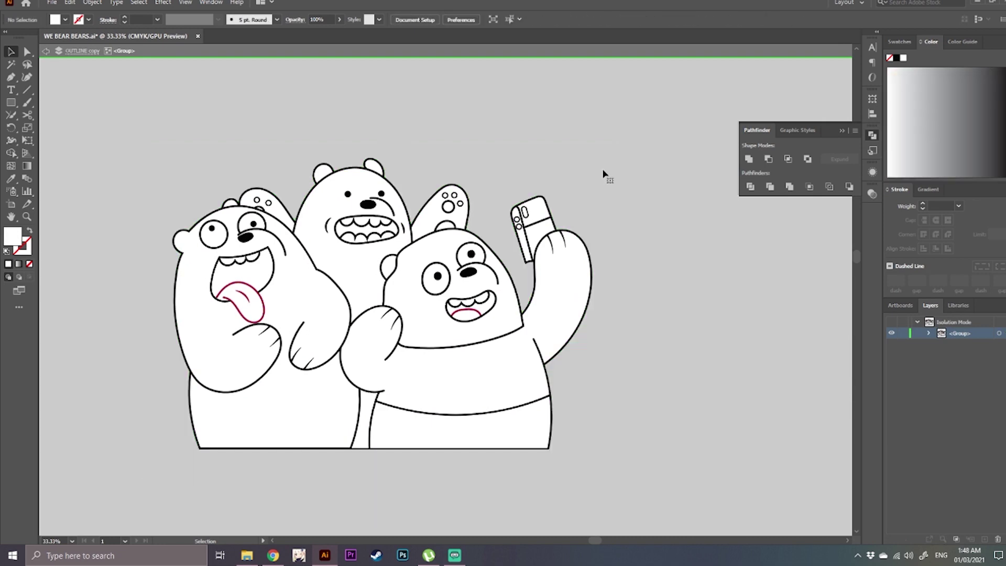
- Examine the separate white fill regions of the three bears, including their heads, bodies, open mouth and tongue
scroll(580, 235, up, 2)
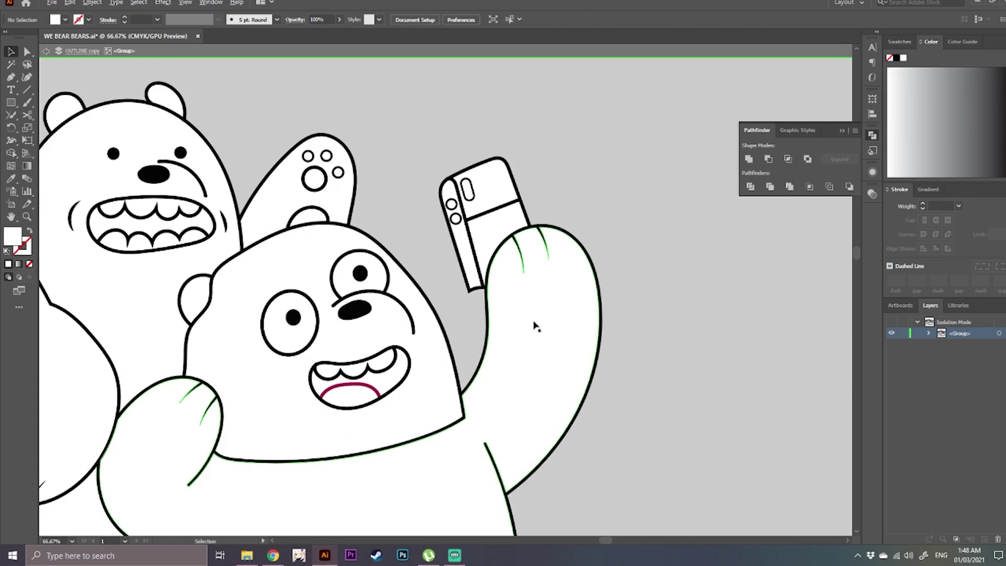
click(533, 324)
drag(708, 290, 801, 163)
click(372, 298)
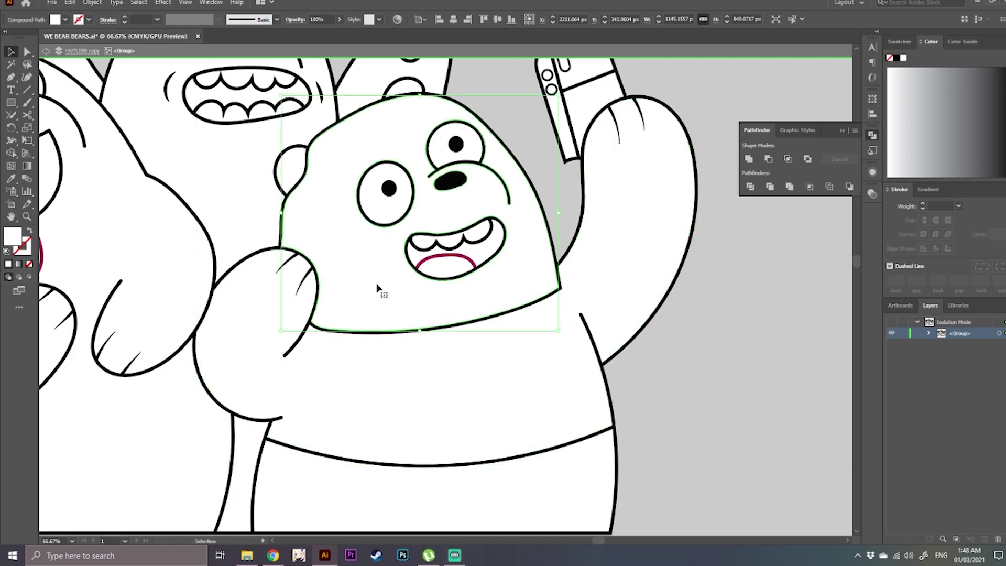
drag(270, 212, 413, 246)
click(357, 195)
drag(302, 185, 534, 395)
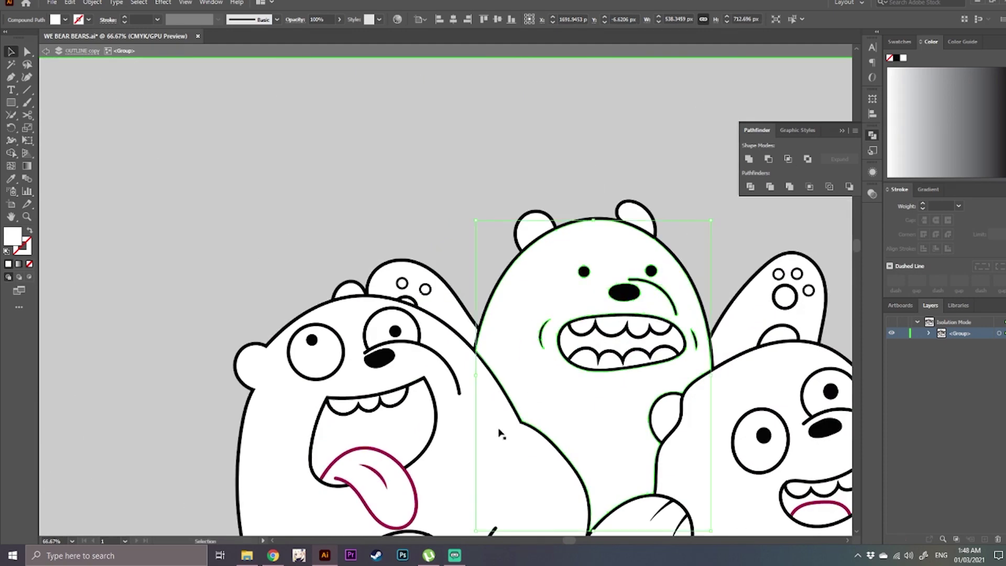
click(482, 478)
drag(482, 478, 512, 305)
click(434, 269)
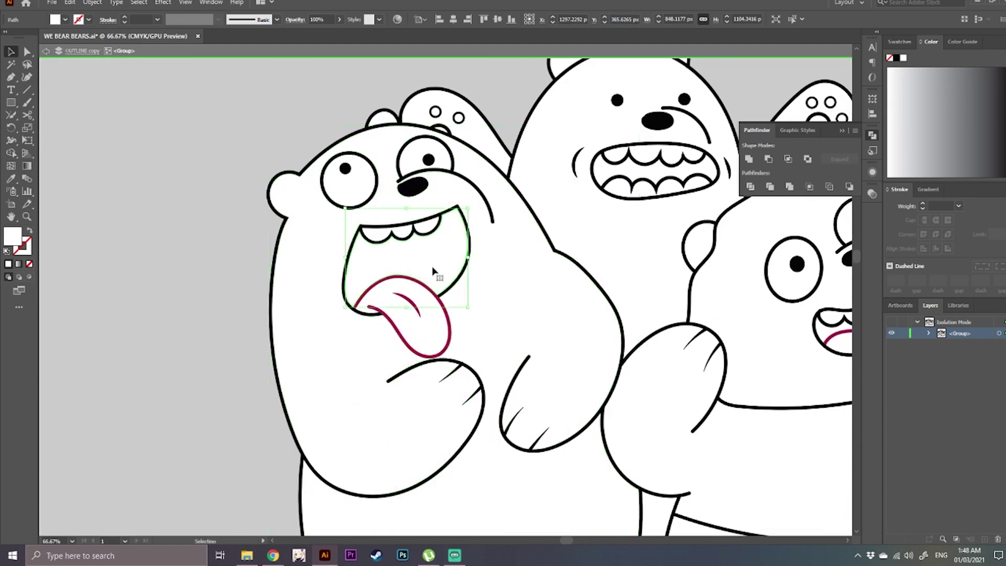
click(407, 291)
drag(544, 373, 523, 290)
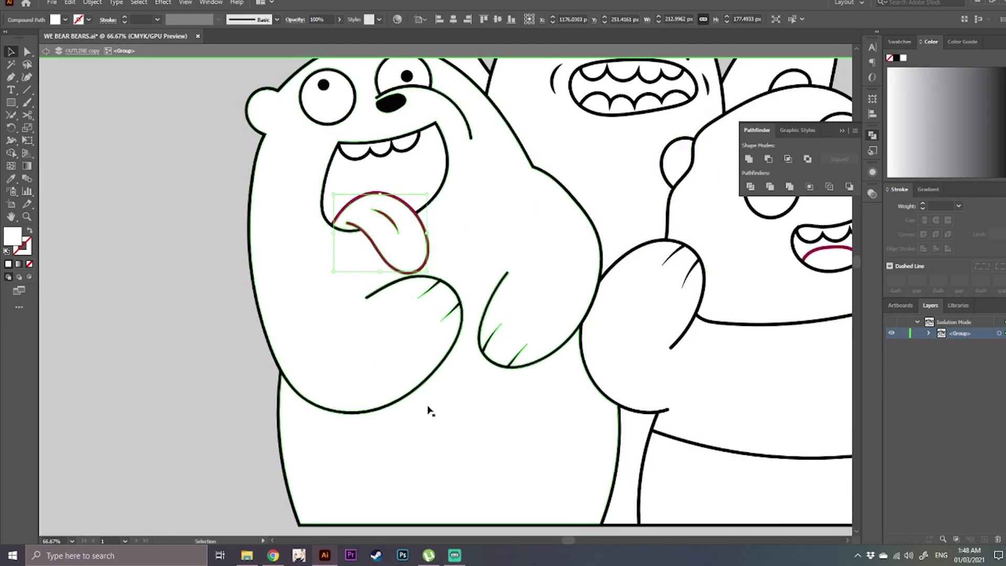
drag(636, 435, 499, 353)
click(500, 359)
- Fill the panda's arms and upper body with dark grey #4F4E4F, and fine-tune that fill to a slightly darker grey
click(619, 323)
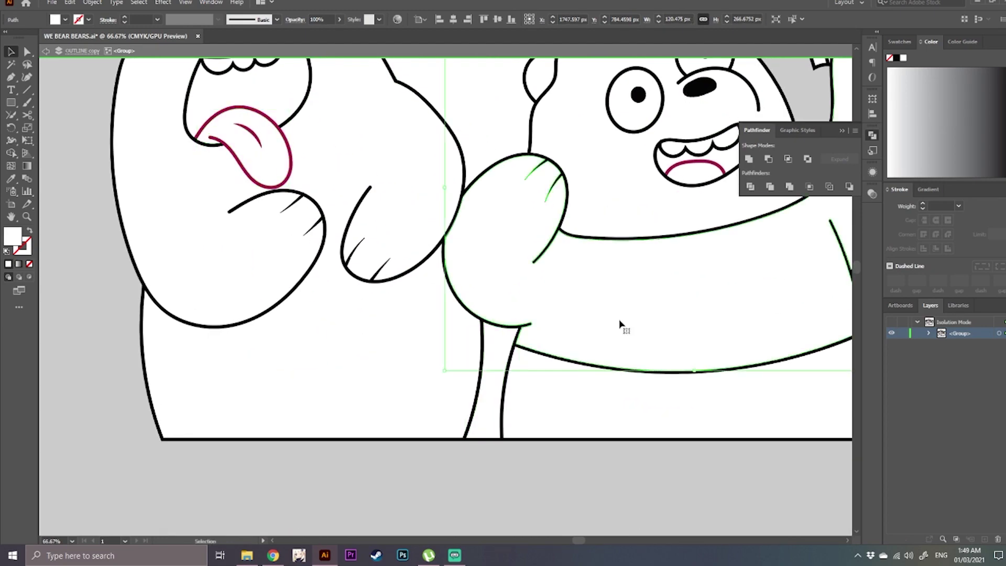
drag(620, 323, 399, 392)
key(ctrl+minus)
key(ctrl+minus)
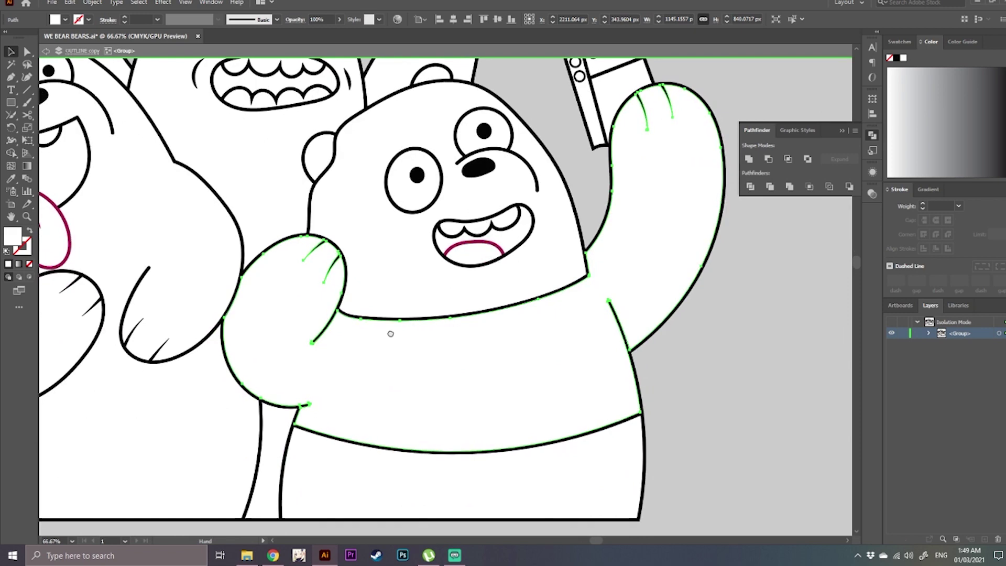
key(ctrl+plus)
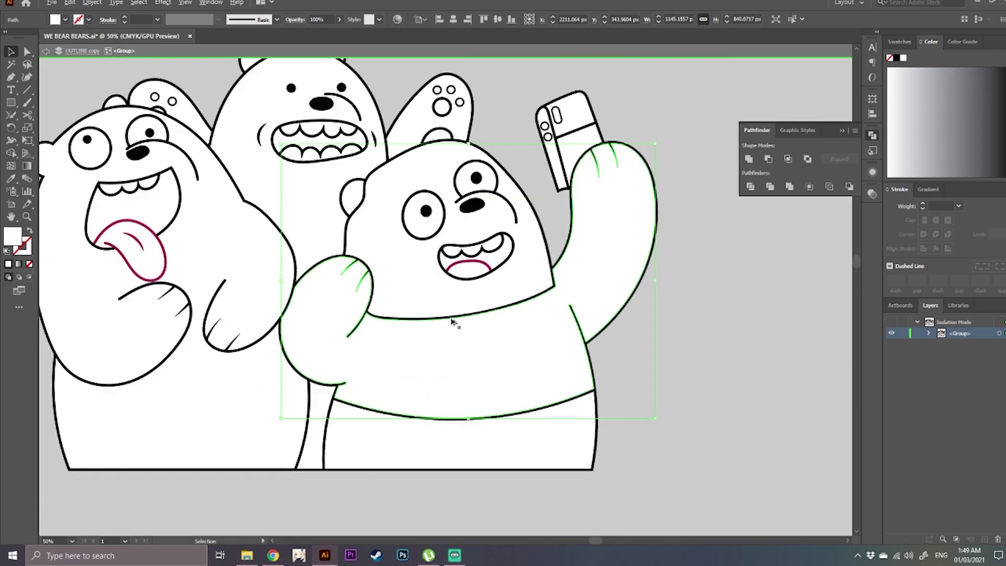
drag(462, 280, 580, 317)
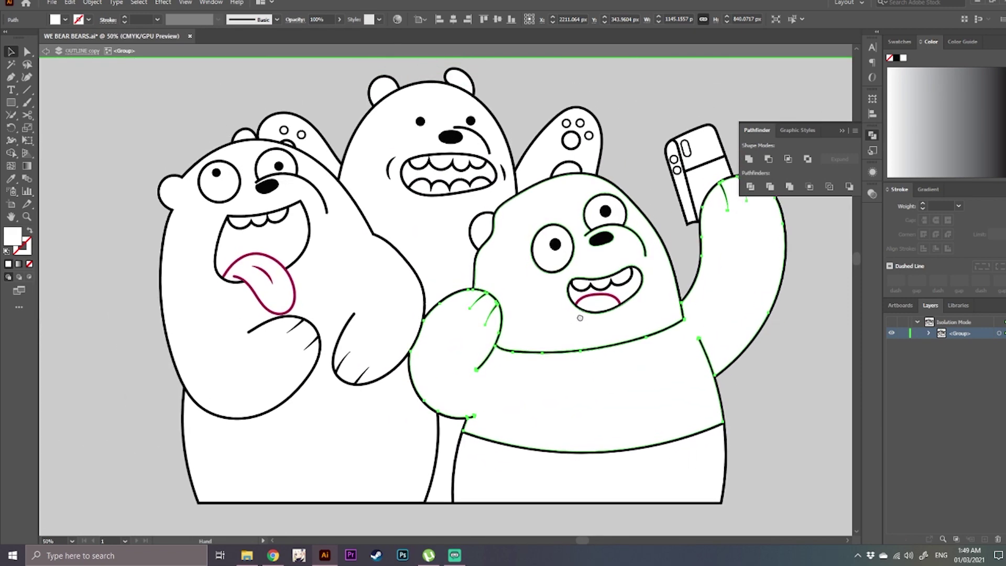
key(v)
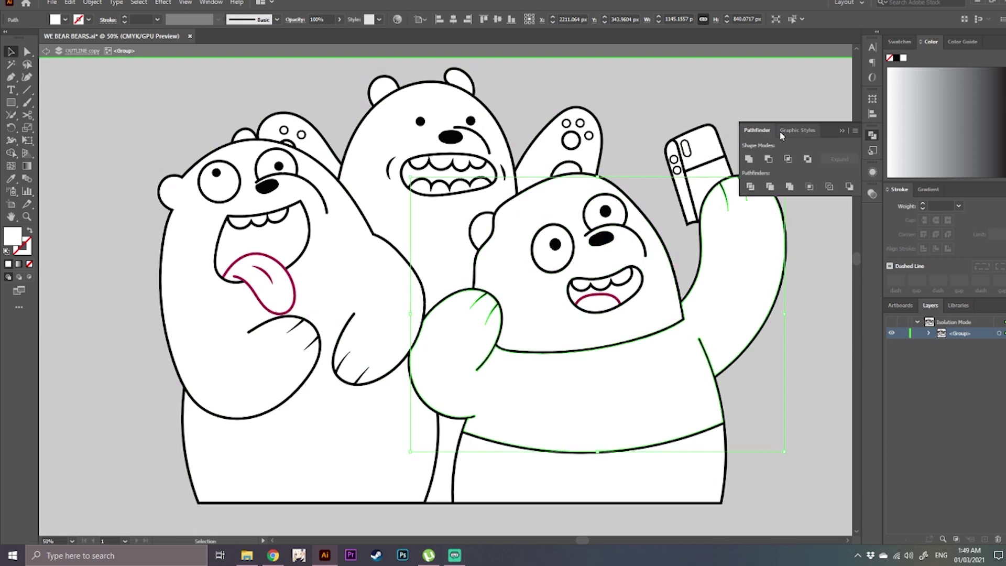
double_click(14, 238)
click(370, 214)
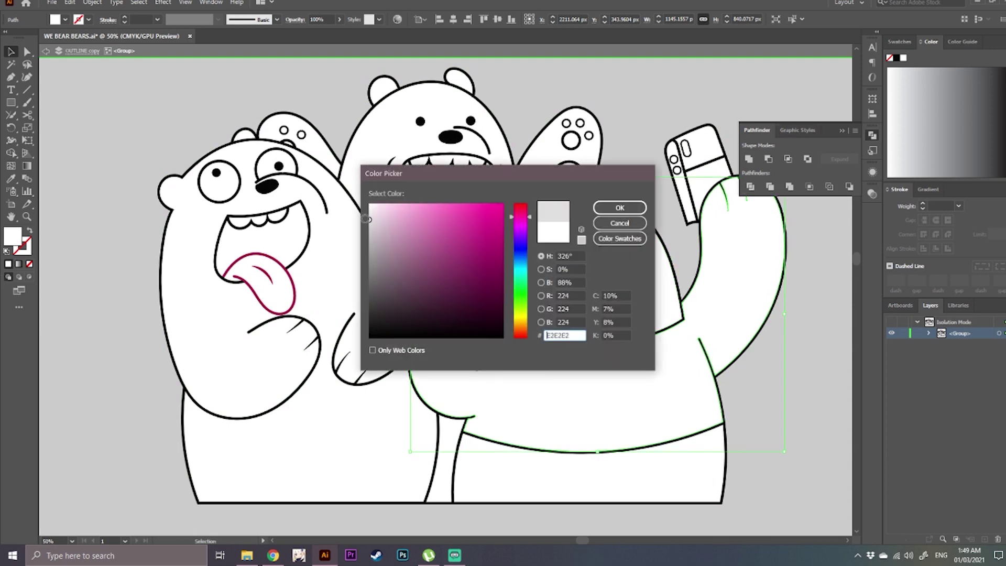
drag(368, 219, 371, 296)
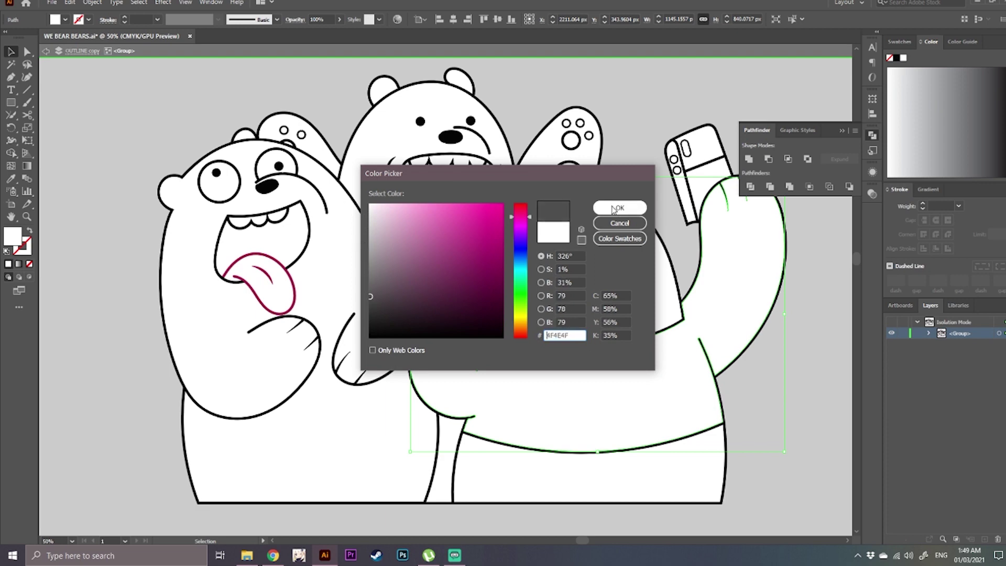
click(634, 208)
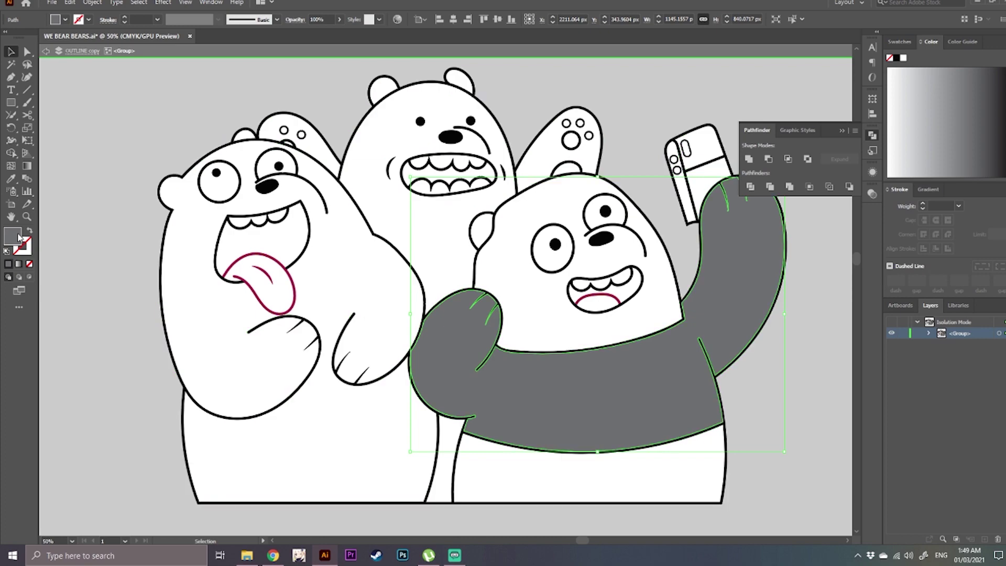
double_click(15, 235)
click(633, 191)
click(613, 207)
- Fill the panda's two eye patches and both ears with the dark grey sampled from its body
shift+click(547, 254)
key(i)
click(602, 356)
key(v)
click(482, 228)
shift+click(568, 172)
key(i)
click(607, 209)
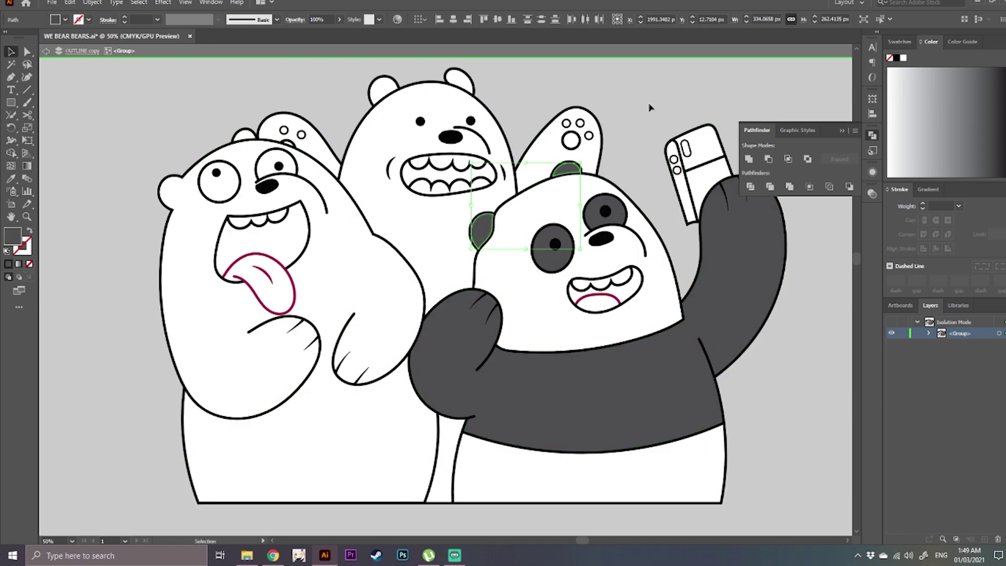
drag(602, 272, 636, 271)
click(367, 445)
double_click(14, 236)
click(520, 324)
click(496, 240)
mouse_move(496, 240)
mouse_down()
mouse_move(494, 281)
mouse_move(495, 242)
mouse_up()
click(619, 222)
- Leave the isolated group and add a new layer directly above Layer 2
key(alt+Tab)
scroll(680, 328, down, 2)
key(Escape)
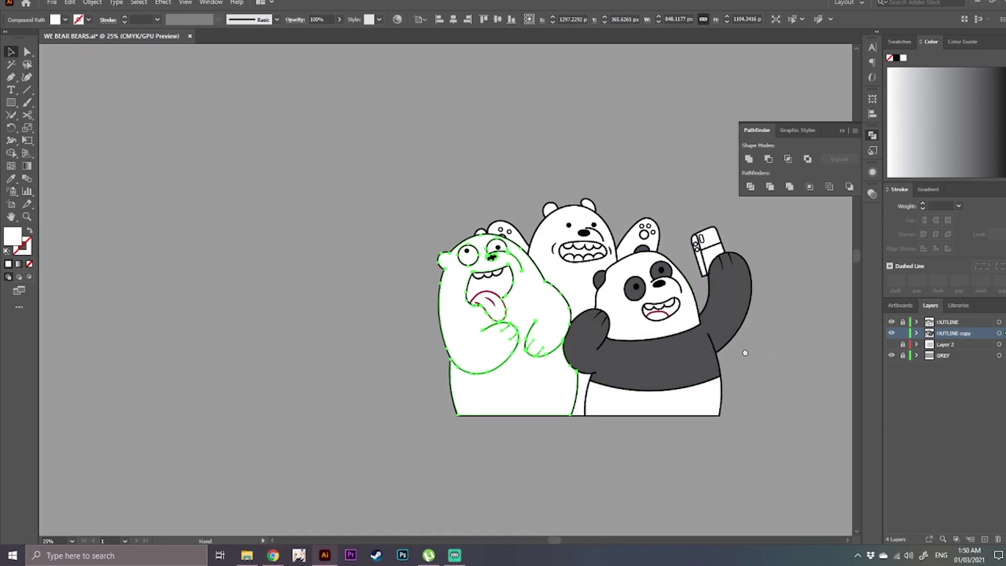
drag(744, 352, 713, 348)
click(949, 344)
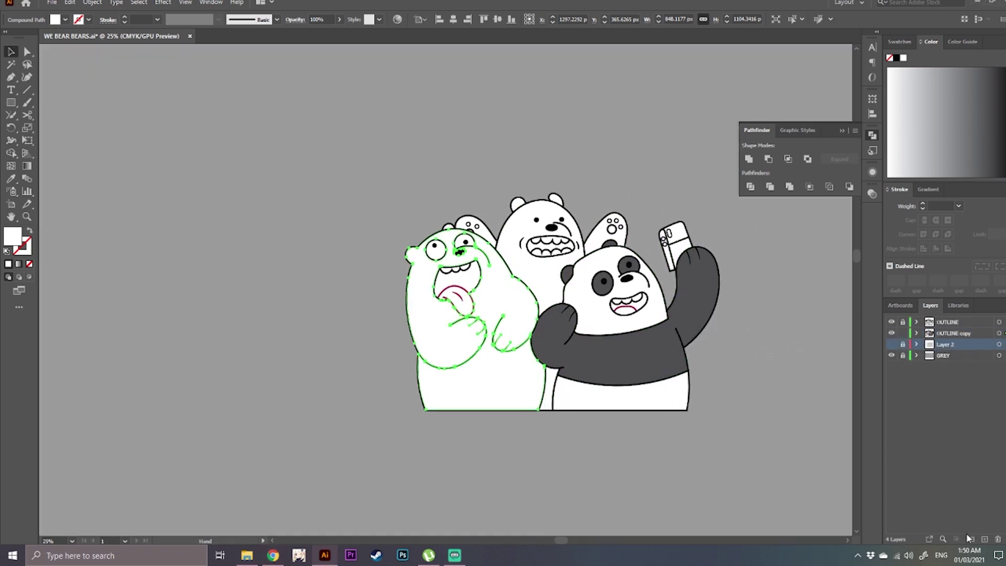
click(985, 540)
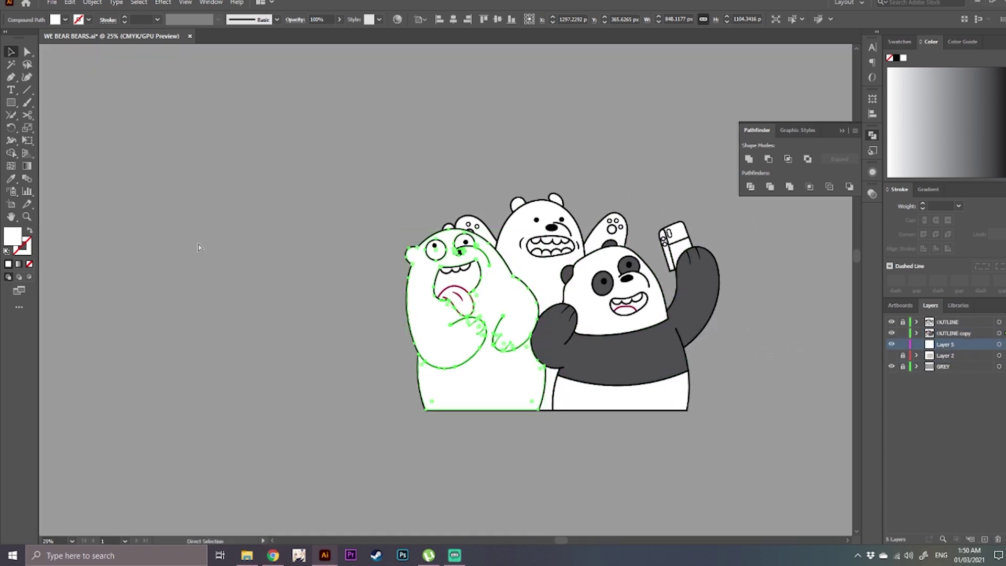
- Paste the coloured three-bears reference image onto the new layer and place it beside the brown bear's side of the artwork
key(ctrl+v)
drag(333, 226, 46, 203)
drag(399, 132, 206, 247)
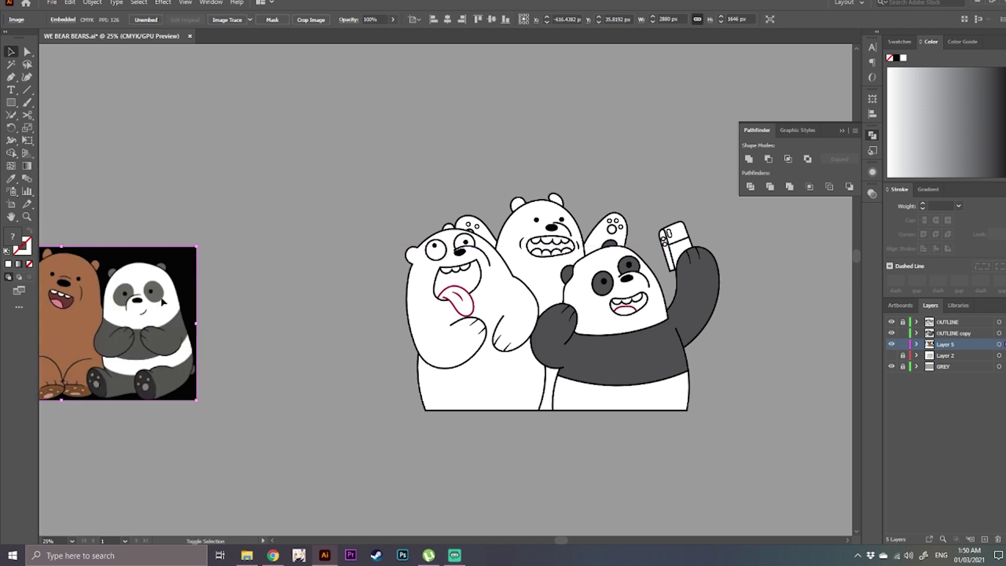
drag(149, 310, 321, 290)
click(382, 243)
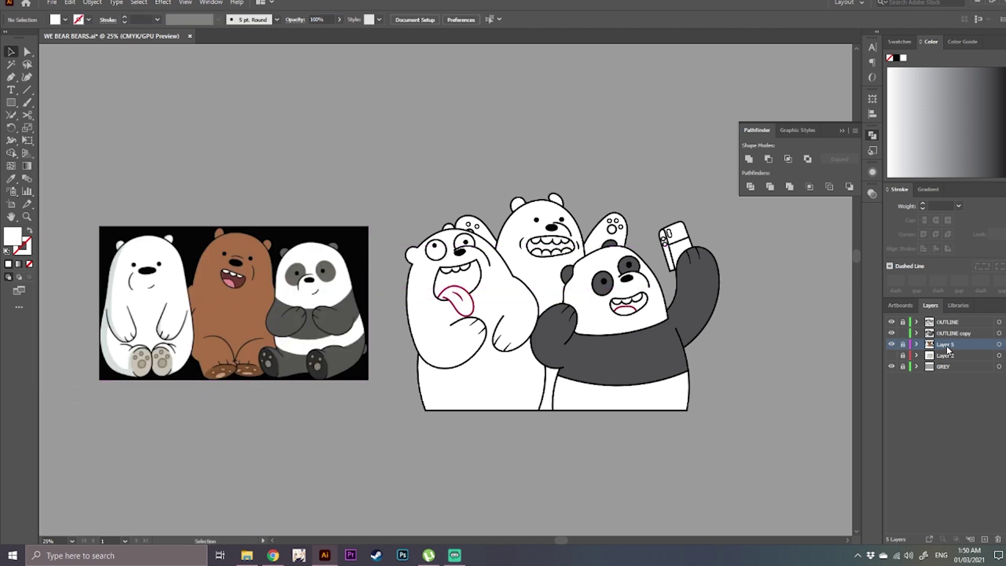
- Rename the OUTLINE copy layer "color" and the reference image's layer "color guide"
text(colors)
key(Return)
click(946, 337)
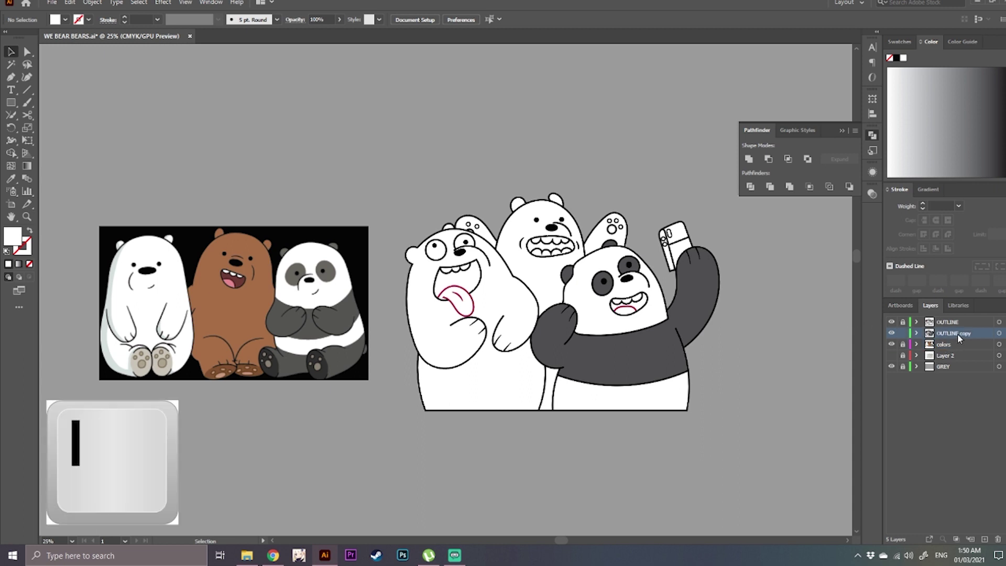
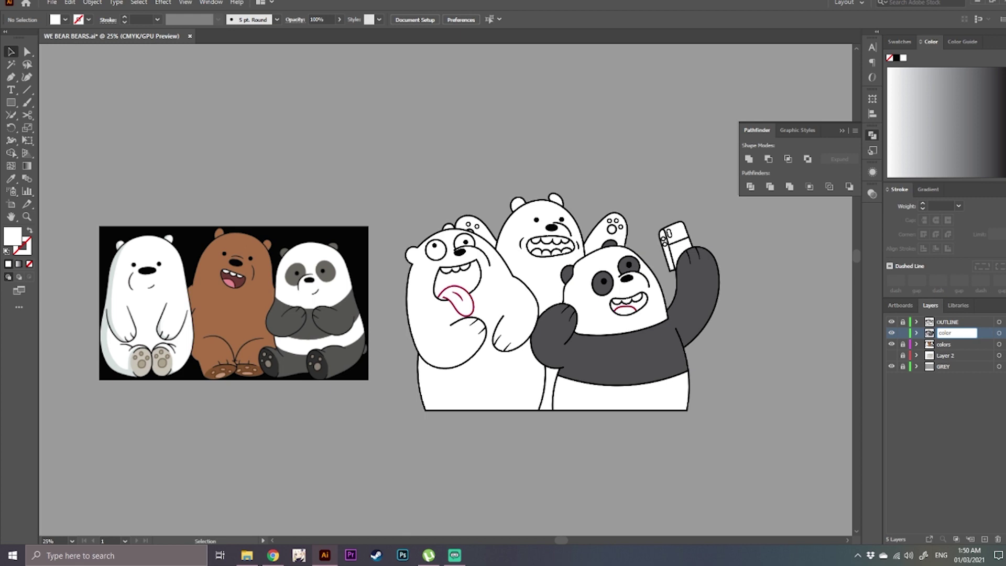
key(Return)
double_click(950, 344)
text(color guide)
key(Return)
- Isolate the merged bears group on the color layer for editing
click(973, 332)
scroll(526, 309, up, 1)
click(526, 309)
right_click(527, 310)
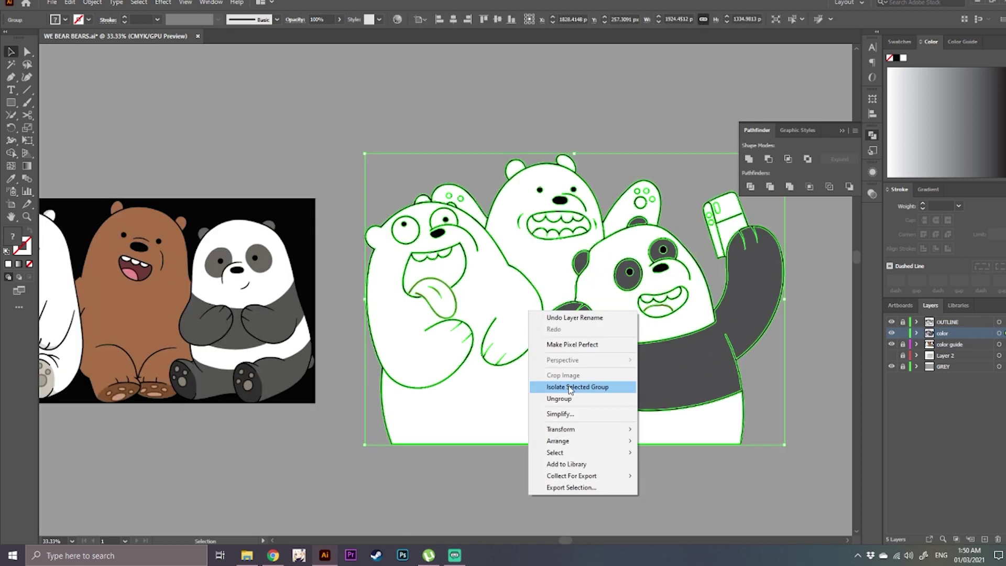
click(568, 386)
- Fill the tongue-out bear's head and body with the brown sampled from the reference image
click(478, 286)
key(i)
drag(478, 286, 638, 269)
click(245, 307)
key(v)
click(389, 156)
- Fill the brown bear's mouth with dark maroon and its tongue with pink, both sampled from the reference image
scroll(516, 272, up, 1)
click(516, 269)
key(i)
click(186, 256)
drag(245, 255, 186, 254)
click(585, 319)
key(i)
click(127, 265)
drag(586, 321, 435, 267)
- Fill the panda's tongue and mouth with the pink and dark maroon sampled from the brown bear
click(761, 270)
key(i)
click(430, 252)
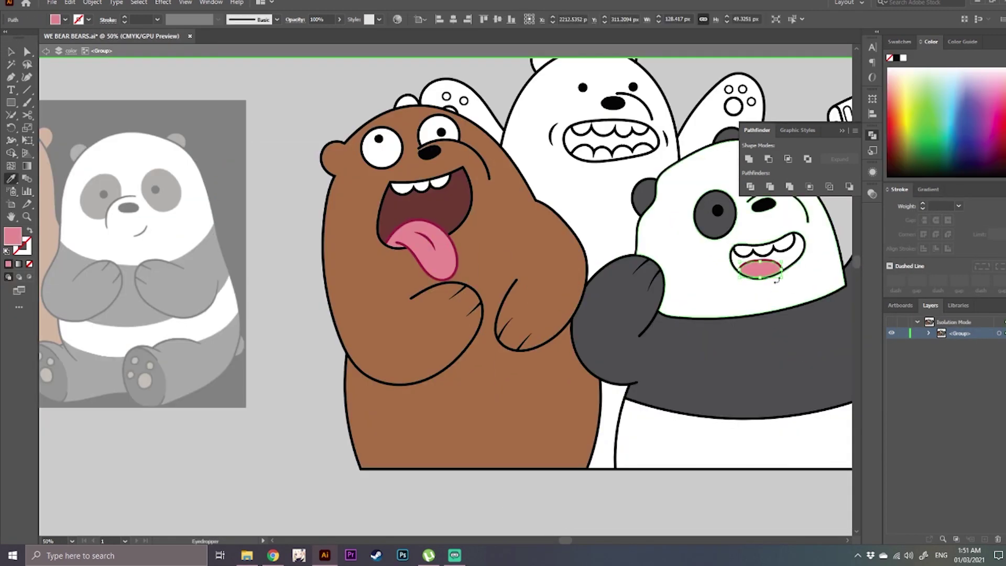
ctrl+click(785, 254)
click(445, 209)
- Fill the brown bear's remaining white ear with the brown sampled from its head
ctrl+click(412, 102)
click(386, 121)
key(v)
click(324, 117)
key(ctrl+minus)
drag(304, 261, 381, 260)
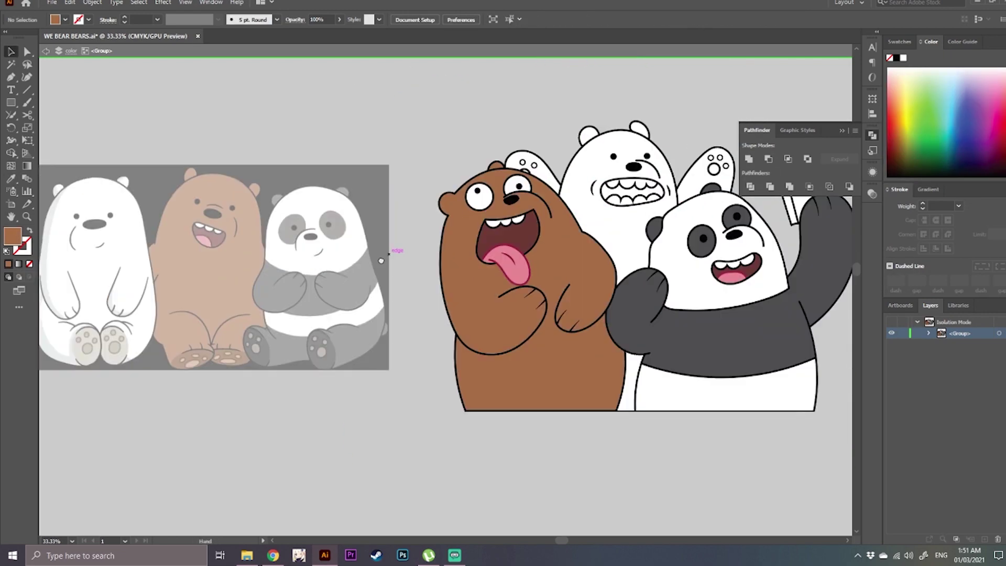
- Fill the white bear's open mouth with the dark maroon sampled from the brown bear's mouth
scroll(570, 212, up, 2)
click(686, 173)
key(i)
click(444, 255)
- Recolour the brown bear's mouth interior with the tongue's pink darkened to a deep crimson
scroll(412, 125, down, 2)
scroll(387, 283, up, 3)
ctrl+click(460, 268)
click(489, 296)
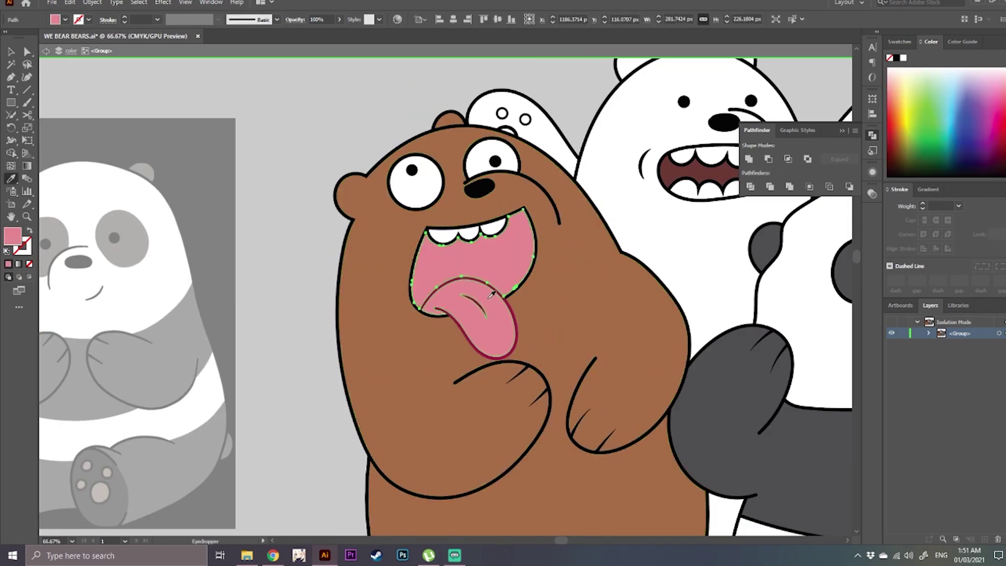
double_click(12, 238)
click(473, 261)
click(615, 207)
key(v)
click(354, 132)
- Recolour the white bear's and panda's mouth interiors with the deep crimson used in the brown bear's mouth
drag(585, 242, 228, 252)
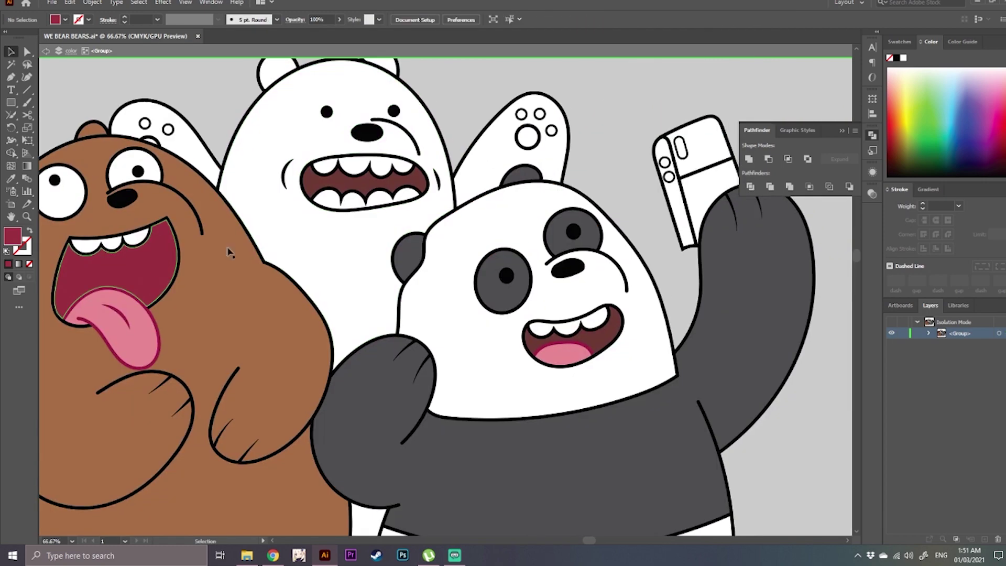
scroll(621, 153, down, 1)
drag(601, 415, 670, 375)
drag(419, 379, 524, 391)
- Fill the pads on the white bear's raised paw behind the brown bear with the grey-beige sampled from the reference bear's foot pad
scroll(515, 163, up, 3)
shift+click(543, 198)
scroll(543, 197, down, 2)
drag(262, 367, 738, 195)
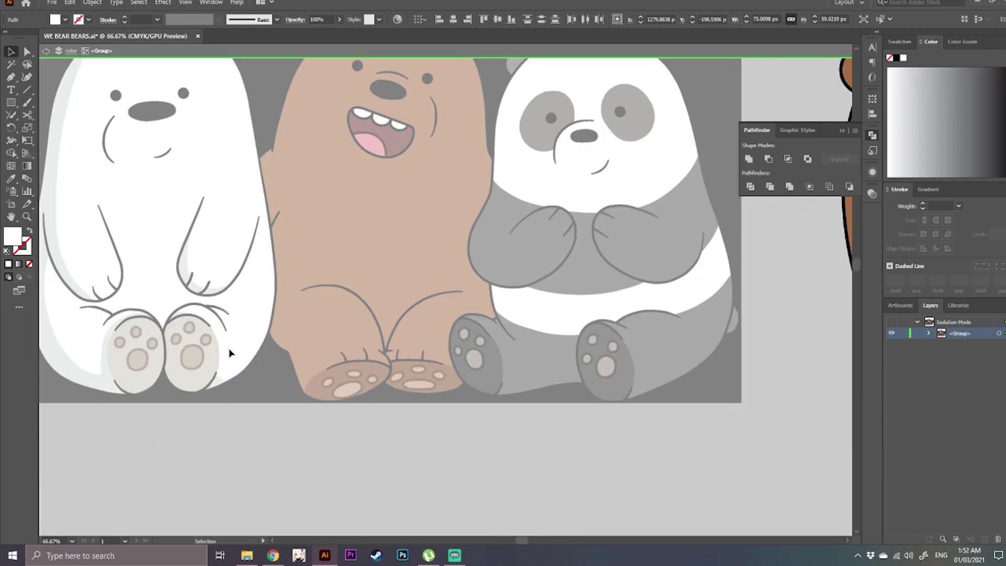
key(i)
click(192, 357)
key(v)
- Fill the four pads on the white bear's other raised paw with the same grey-beige and exit isolation mode
drag(620, 390, 227, 505)
scroll(595, 270, up, 2)
click(590, 276)
shift+click(623, 267)
shift+click(600, 235)
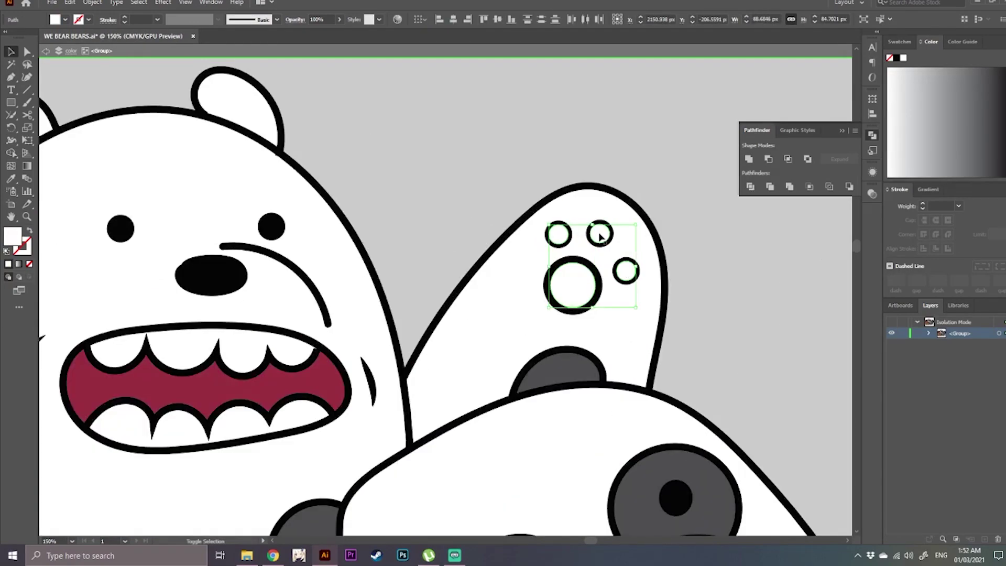
scroll(601, 237, down, 4)
key(Escape)
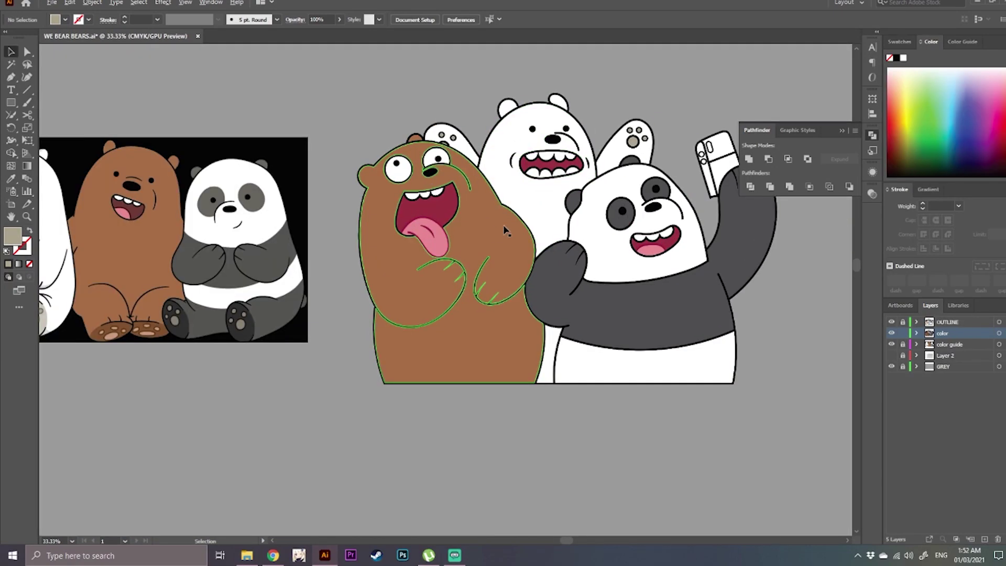
- Isolate the colour artwork group to edit the phone in the panda's hand
drag(333, 193, 383, 262)
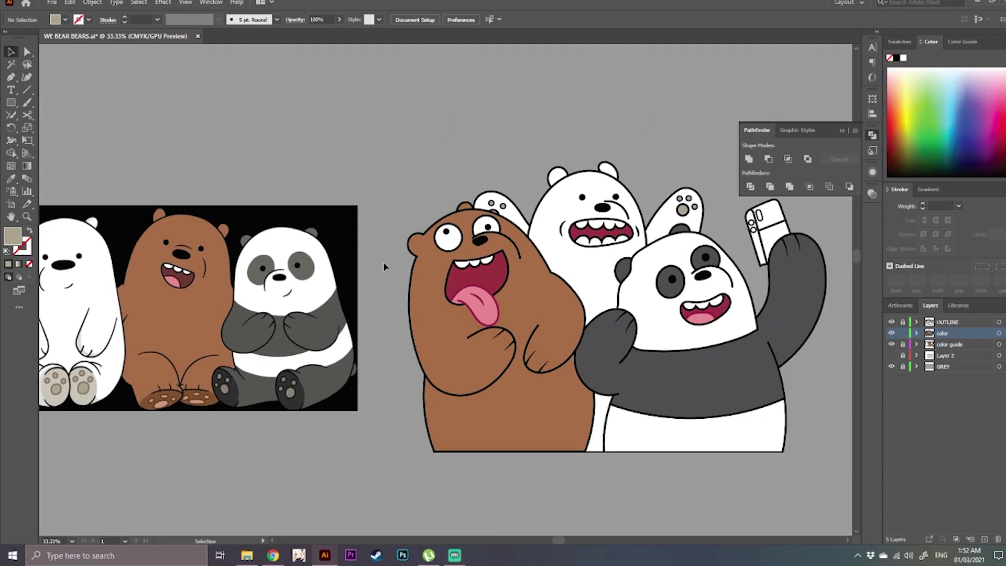
scroll(580, 295, up, 3)
scroll(308, 239, down, 3)
drag(401, 316, 447, 321)
scroll(626, 244, up, 5)
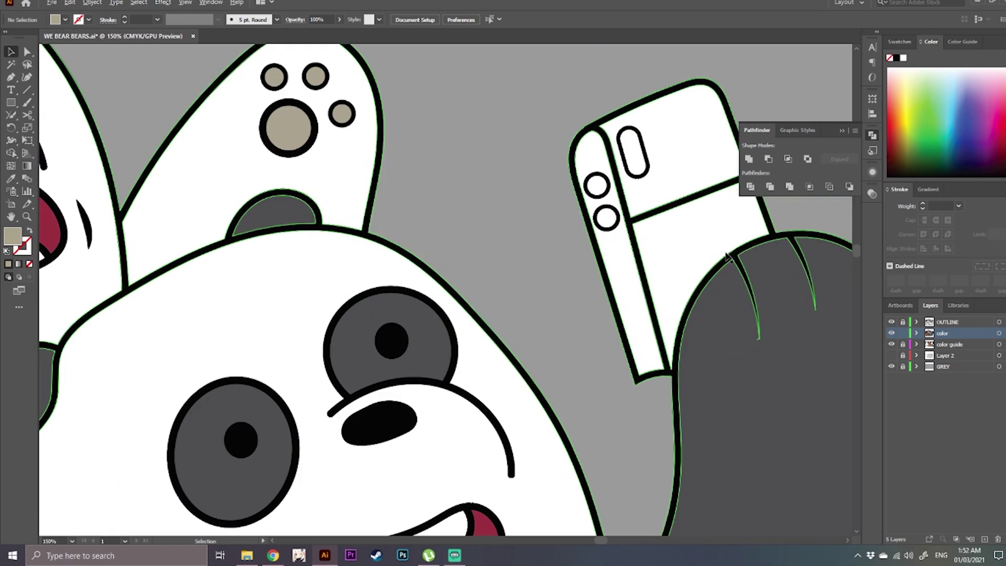
right_click(669, 217)
click(696, 293)
drag(669, 137, 533, 244)
- Try to fill the phone's back with a custom dark teal from the Color Picker
double_click(12, 236)
drag(513, 295, 513, 272)
click(499, 285)
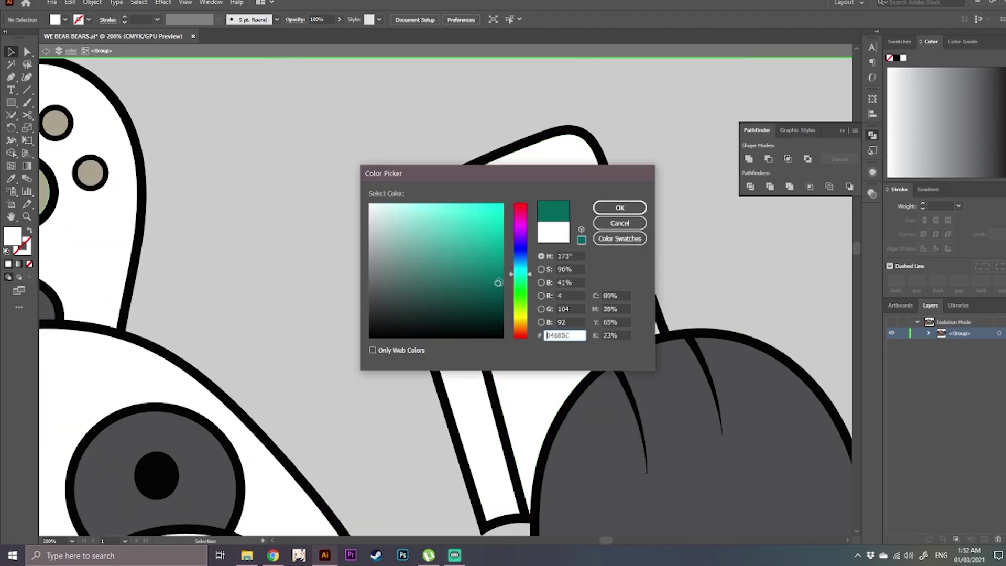
key(Escape)
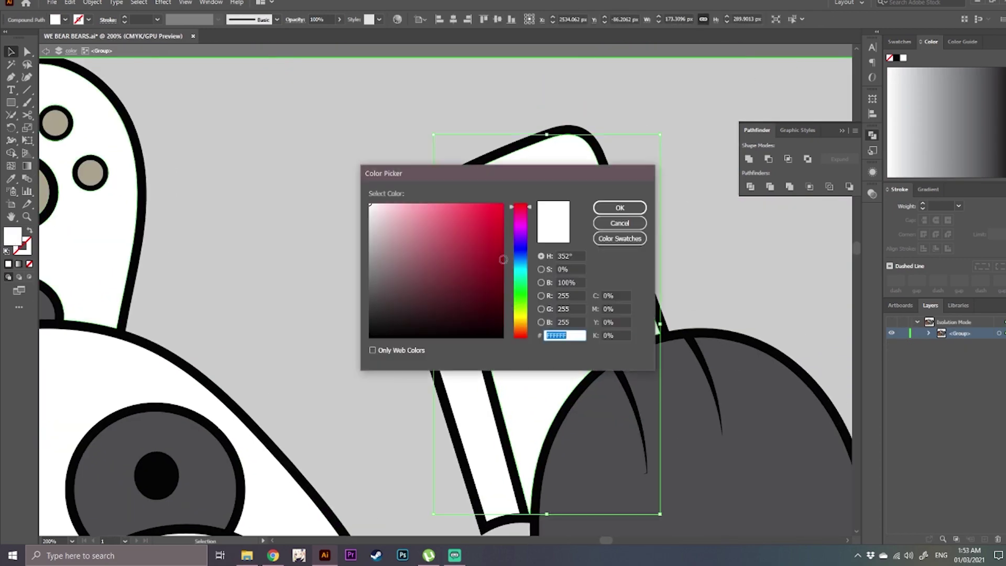
drag(514, 295, 514, 273)
click(499, 286)
click(620, 207)
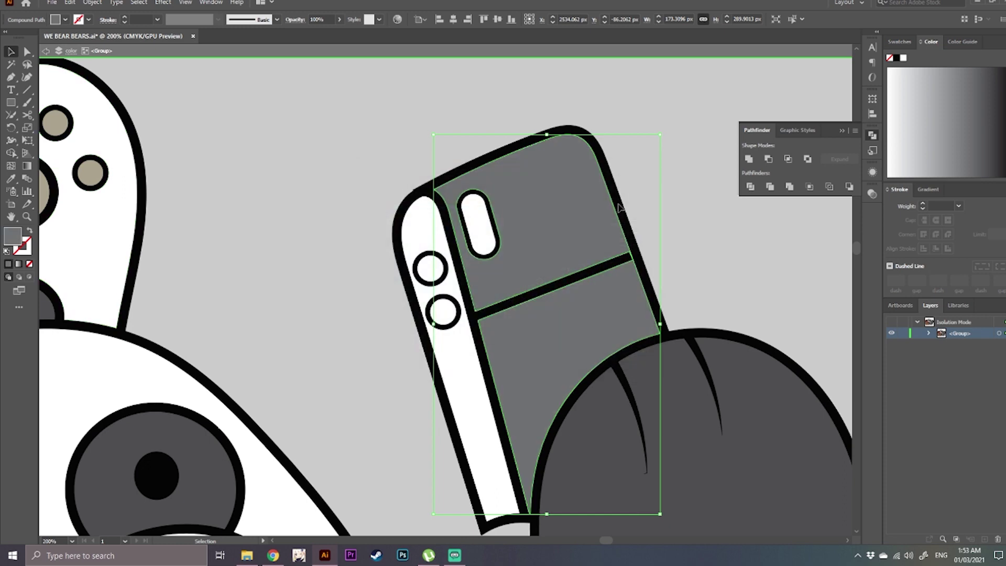
- Fill the phone's back with dark teal and its side with bright cyan, starting from the blue swatches
scroll(366, 171, down, 1)
click(899, 42)
click(942, 75)
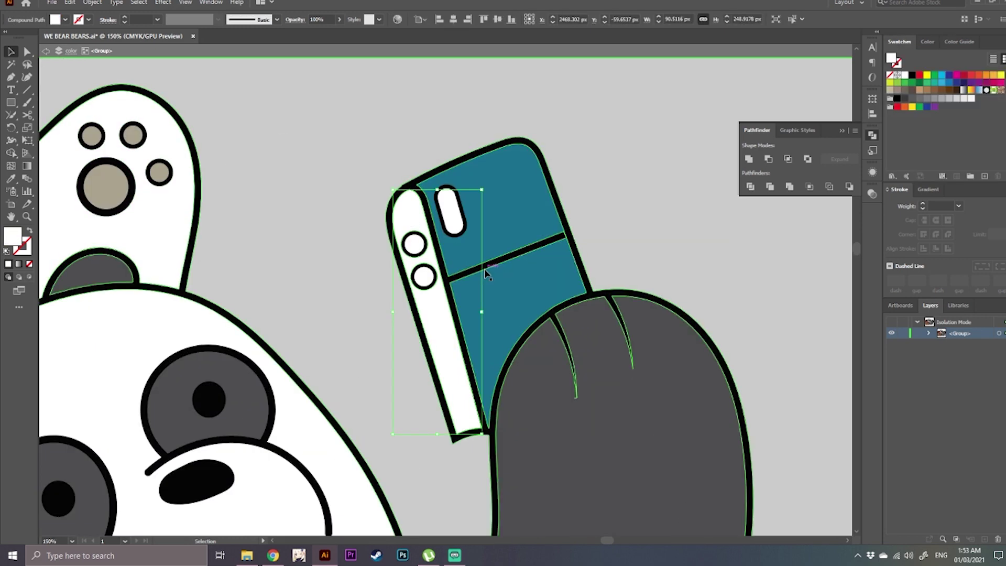
click(942, 76)
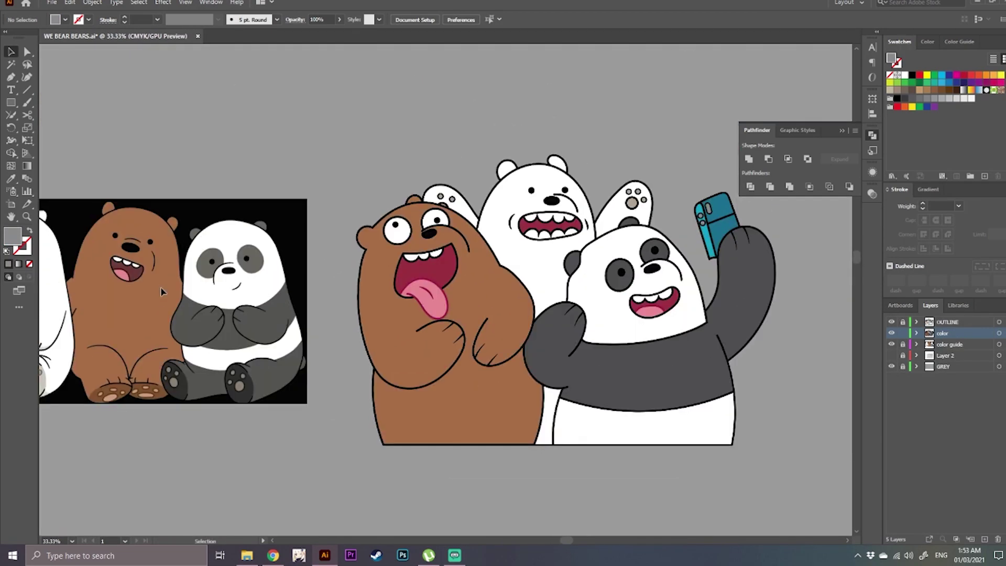
- Hide the color guide layer that holds the reference image
scroll(172, 300, up, 1)
drag(420, 262, 260, 274)
drag(588, 245, 440, 254)
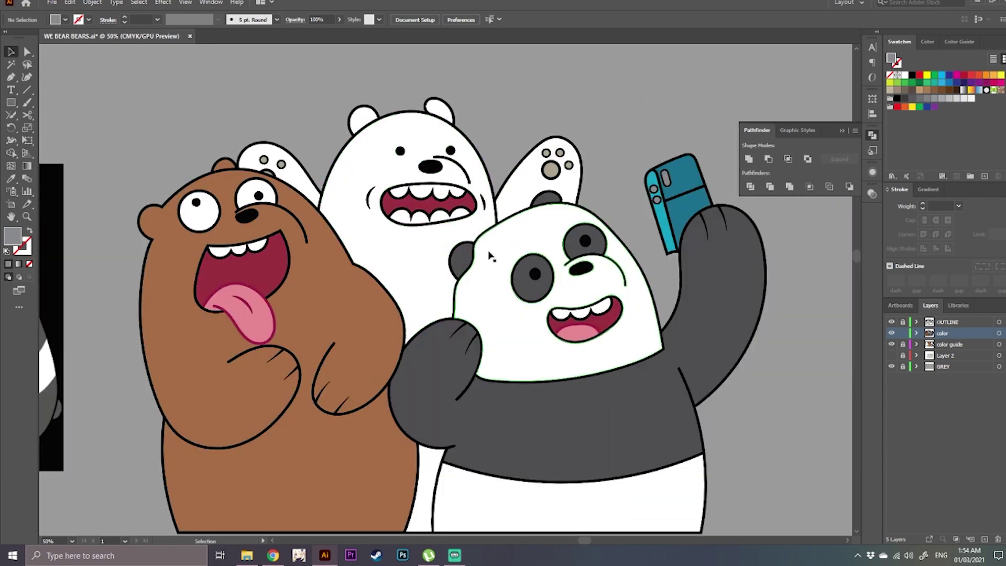
scroll(490, 255, down, 2)
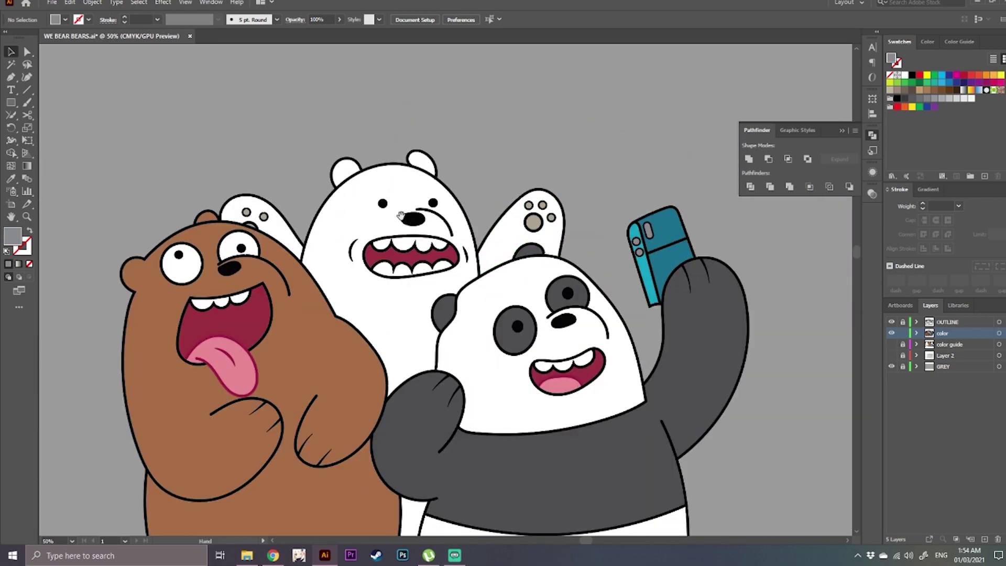
- Inspect the coloured bears up close and as a whole for missed or wrong fills
scroll(677, 261, down, 2)
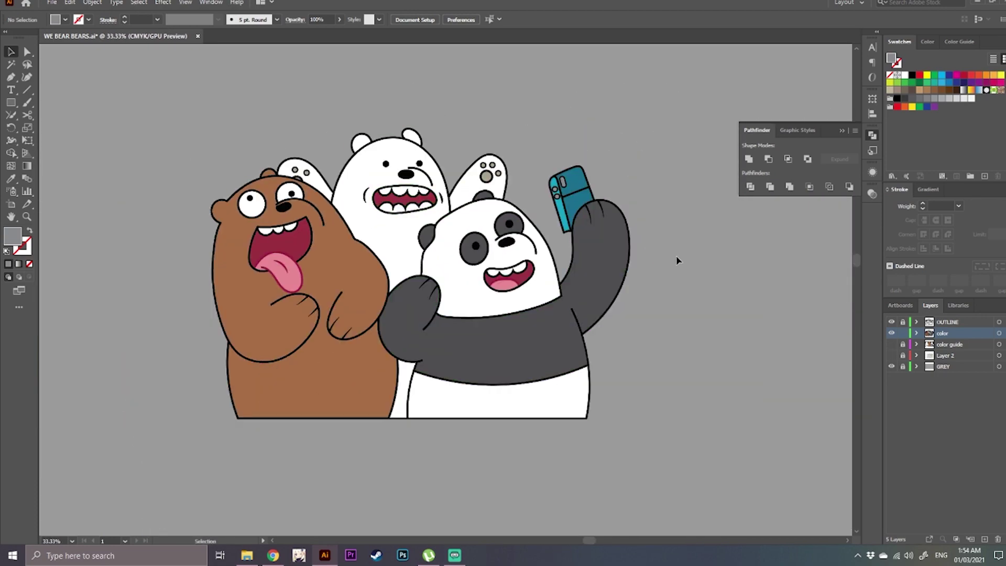
scroll(348, 216, up, 2)
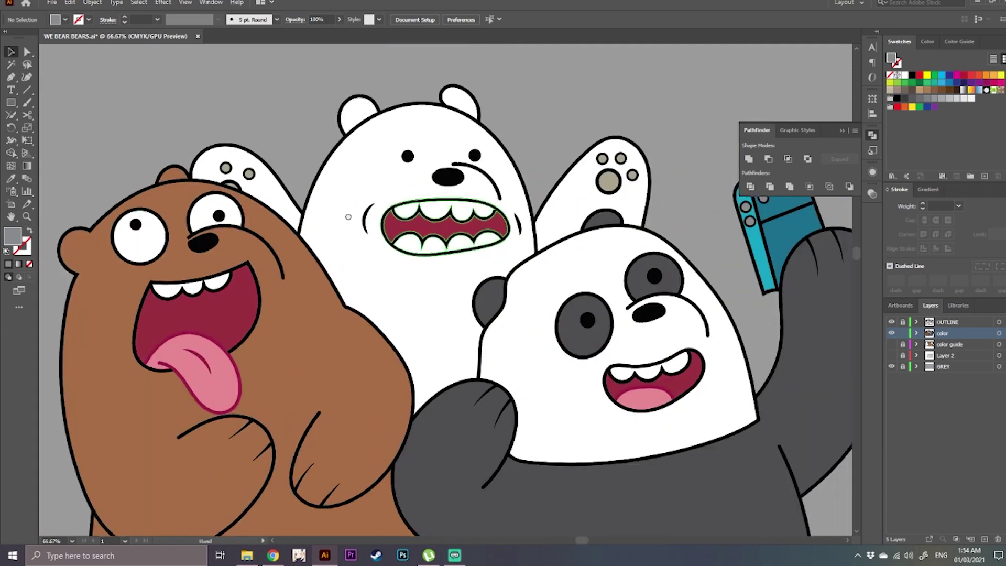
drag(348, 216, 247, 243)
scroll(247, 243, down, 2)
drag(536, 335, 615, 339)
scroll(588, 477, down, 1)
scroll(516, 448, up, 1)
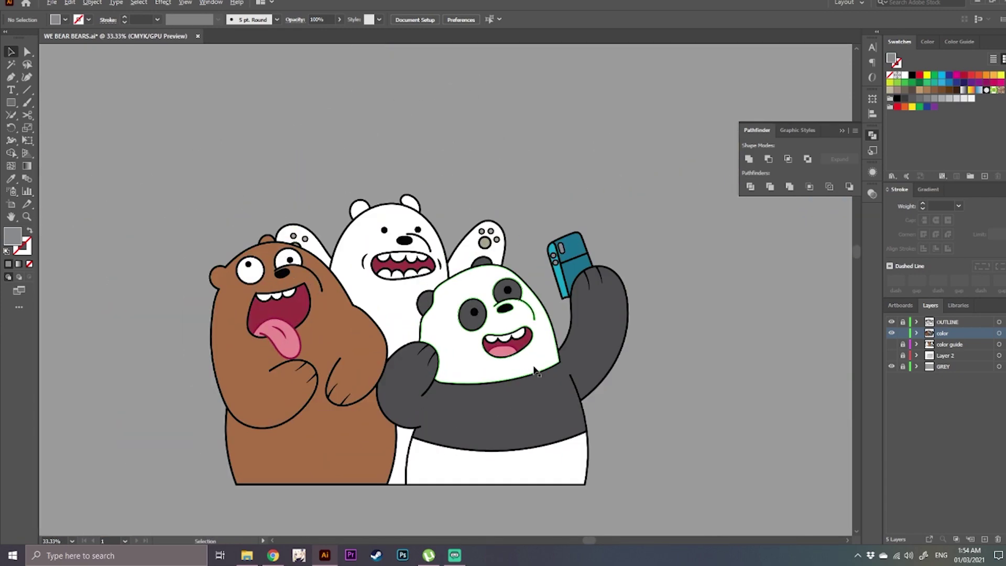
scroll(339, 308, up, 1)
scroll(377, 262, down, 1)
scroll(409, 269, up, 1)
scroll(451, 309, down, 1)
- Lock the color layer and add a new layer named shading between it and the OUTLINE layer
scroll(403, 265, up, 1)
drag(359, 424, 311, 370)
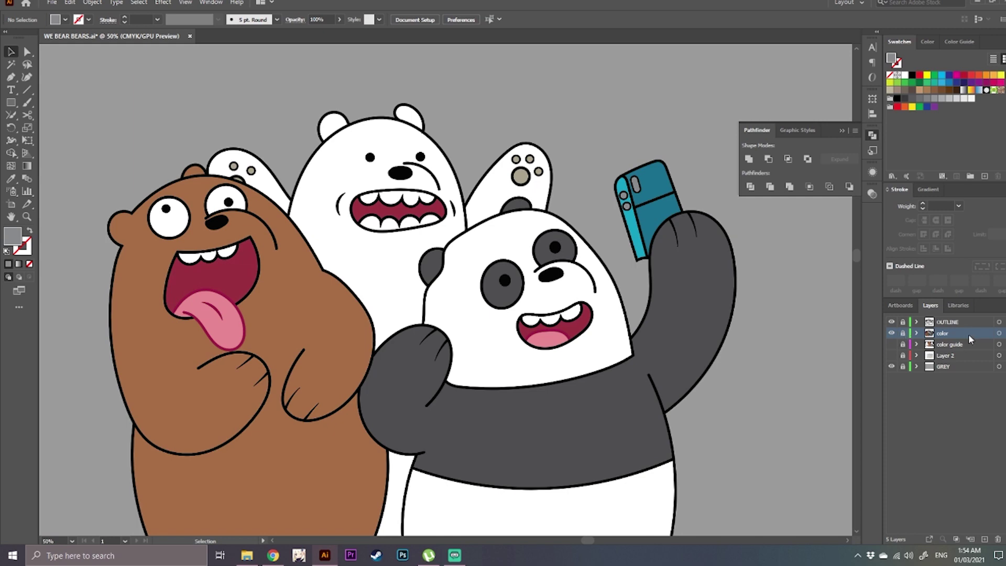
click(984, 539)
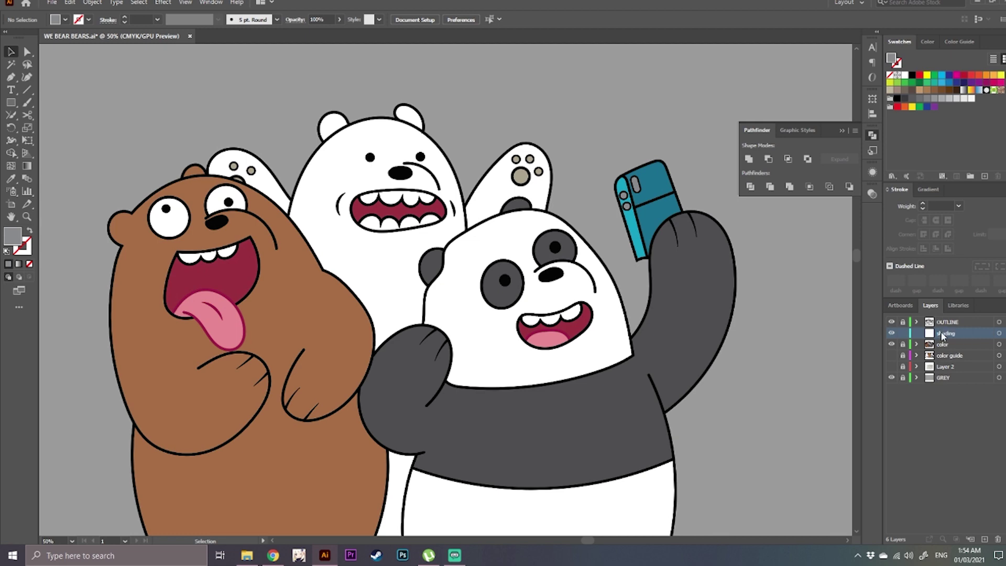
- Set the fill to a light neutral grey, darkened from the white sampled on the white bear
key(ctrl+minus)
key(ctrl+plus)
drag(359, 207, 346, 235)
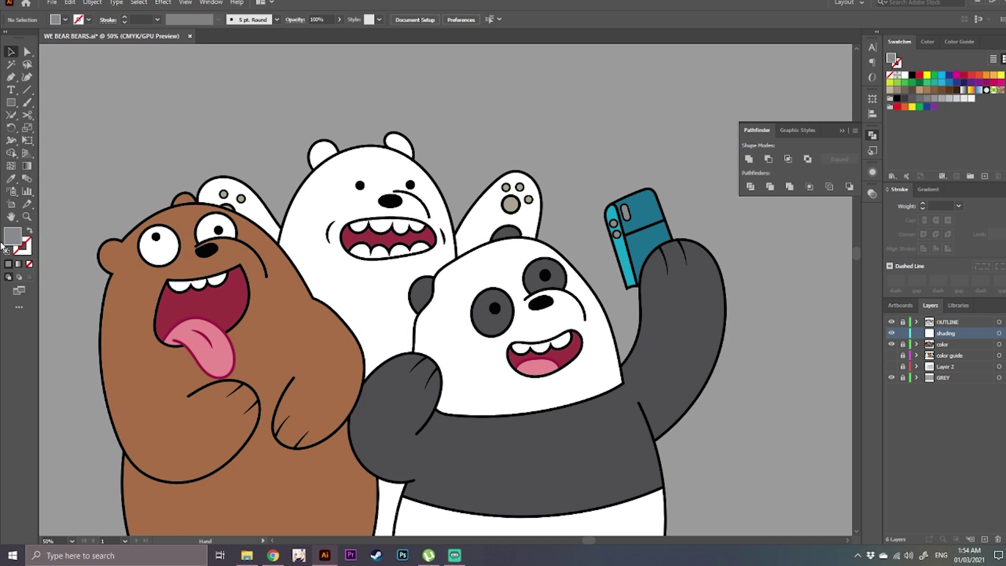
key(i)
click(295, 215)
double_click(17, 241)
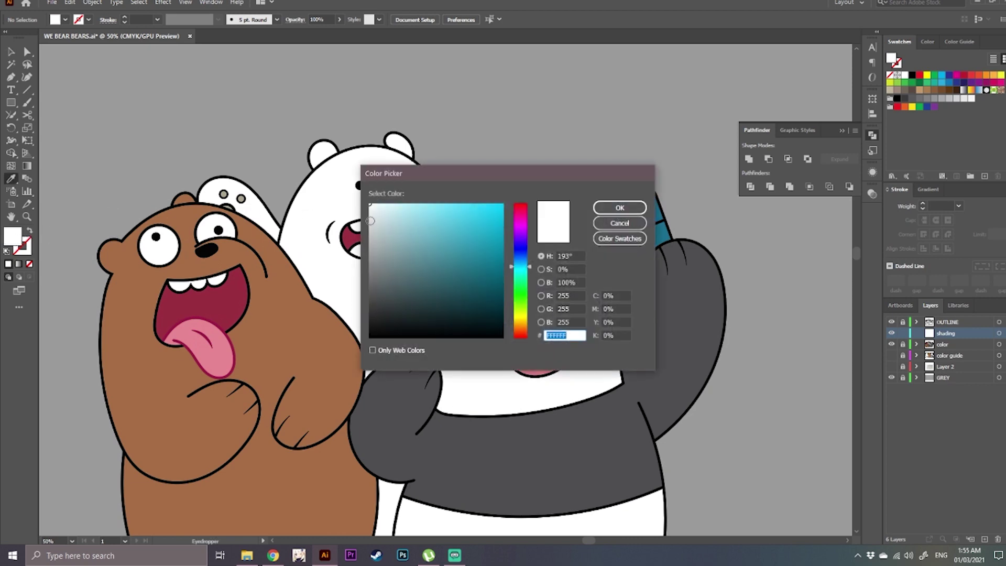
drag(370, 221, 366, 240)
click(619, 207)
- Try to draw a freehand grey shading shape on the left side of the white bear's face with the Pencil tool
scroll(300, 213, up, 1)
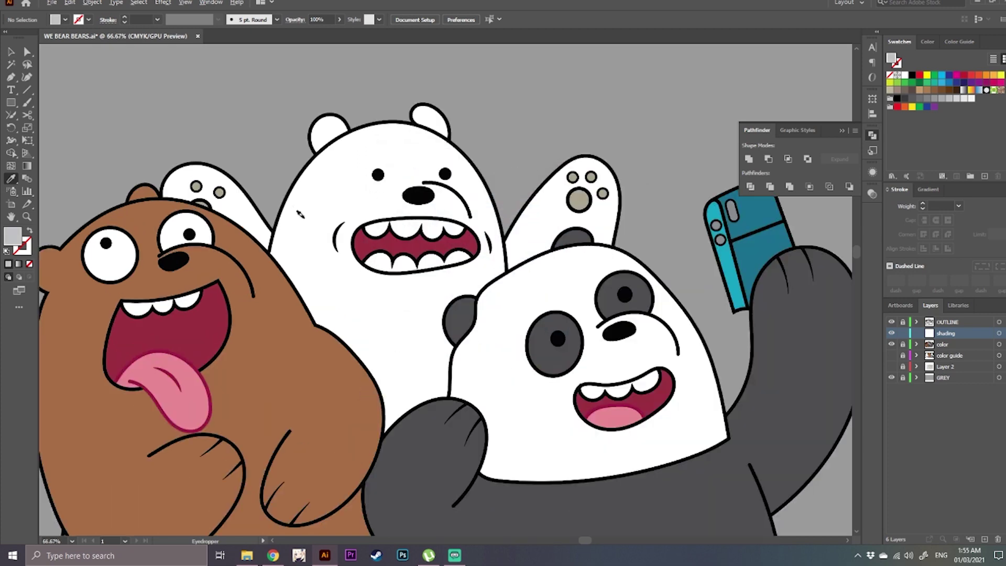
drag(322, 210, 330, 231)
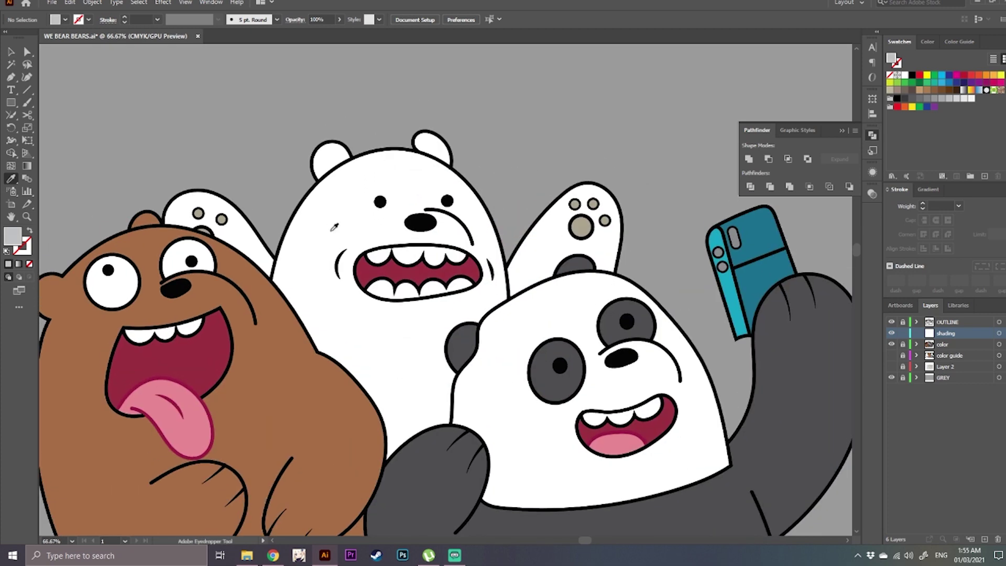
key(n)
drag(377, 178, 374, 160)
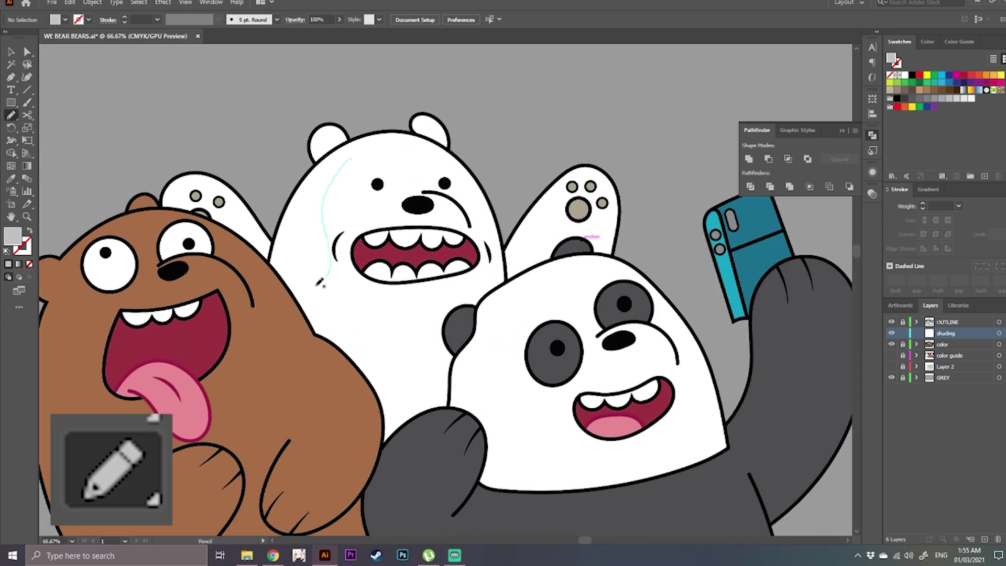
drag(318, 282, 350, 158)
key(c)
click(402, 95)
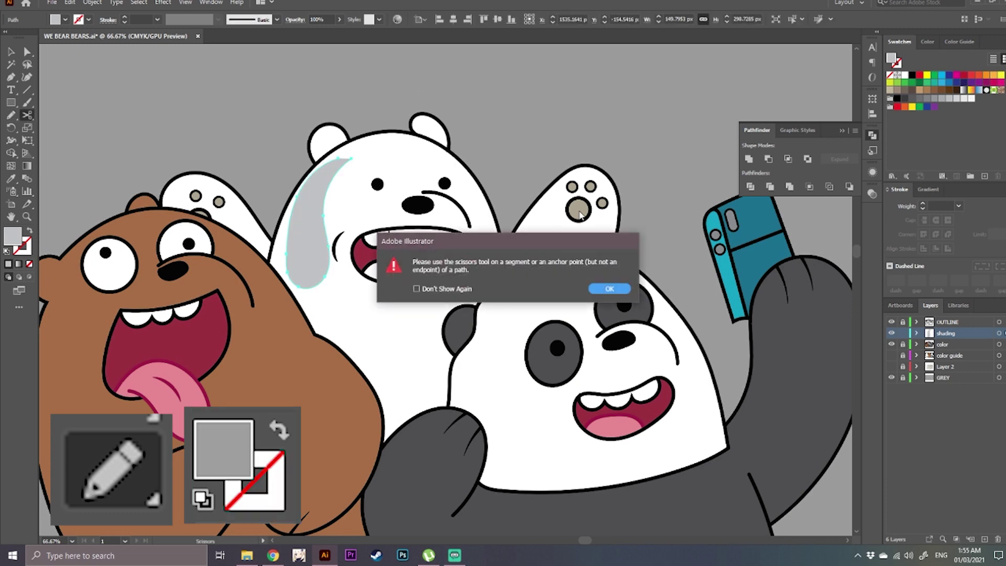
click(620, 289)
mouse_move(475, 144)
mouse_down()
mouse_move(496, 189)
mouse_move(442, 173)
mouse_move(435, 150)
mouse_move(483, 151)
mouse_move(473, 152)
mouse_up()
key(ctrl+z)
key(v)
- Draw a grey pencil shading shape along the outer edge of the white bear's left ear
key(n)
drag(391, 219, 409, 197)
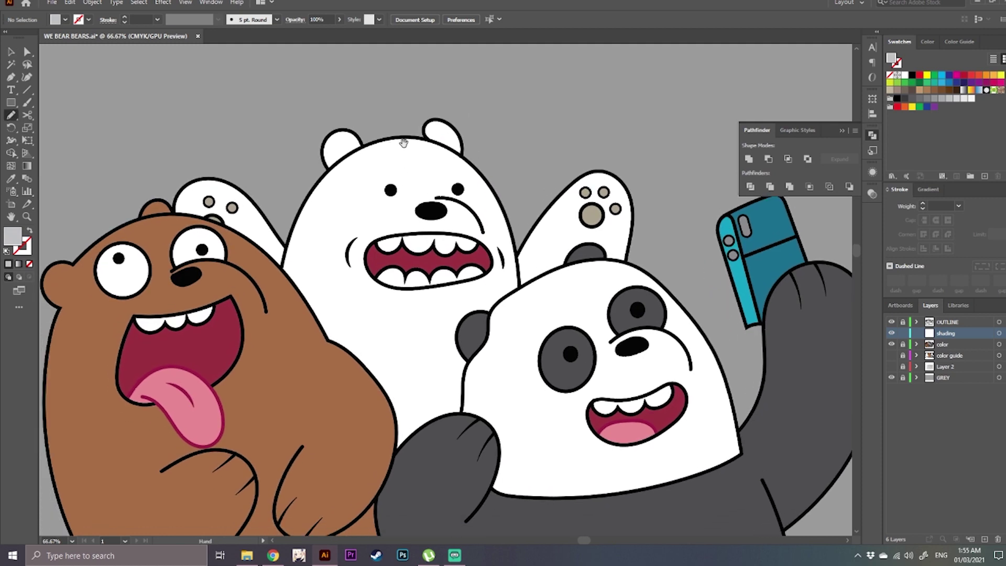
key(ctrl+plus)
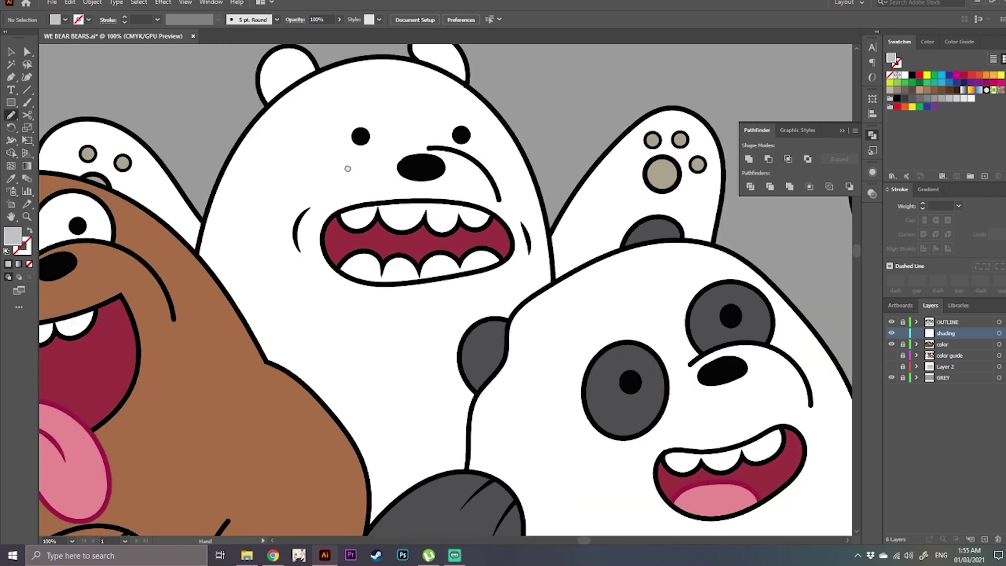
drag(279, 74, 282, 109)
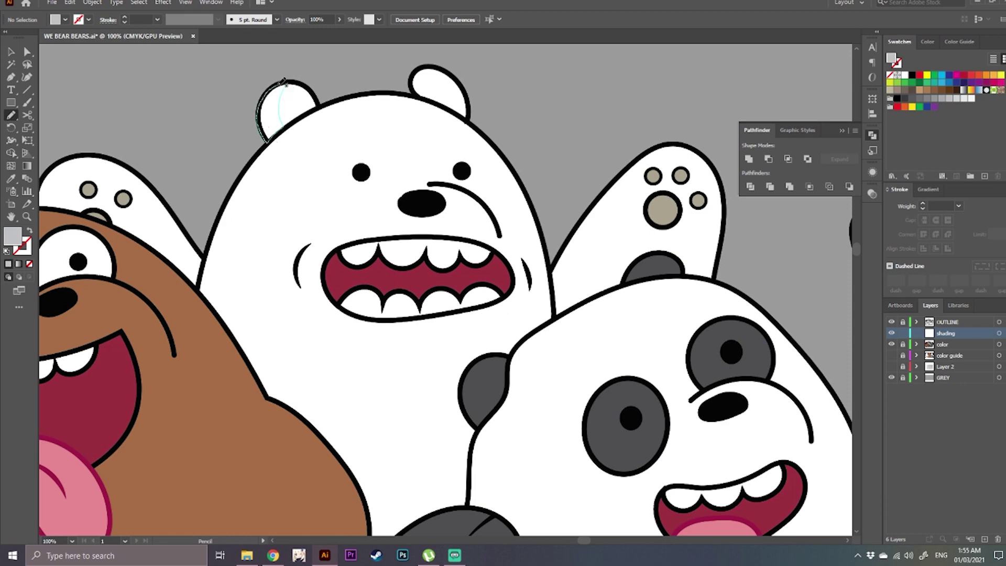
drag(289, 81, 291, 81)
key(ctrl+z)
scroll(294, 105, up, 3)
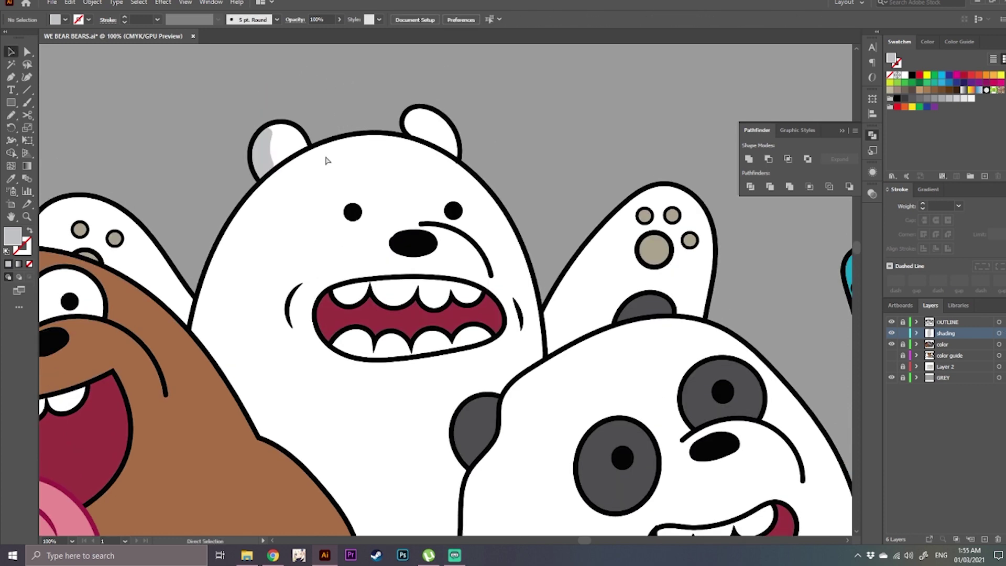
- Draw a matching grey shading shape along the left edge of the white bear's right ear
drag(263, 152, 286, 138)
ctrl+click(350, 117)
mouse_move(410, 156)
mouse_down()
mouse_move(367, 188)
mouse_move(371, 165)
mouse_move(386, 157)
mouse_up()
ctrl+click(340, 131)
mouse_move(294, 261)
mouse_down()
mouse_move(353, 177)
mouse_move(345, 145)
mouse_up()
- Try to draw grey shading down the left side of the white bear's head, from below the ear to the brown bear
key(n)
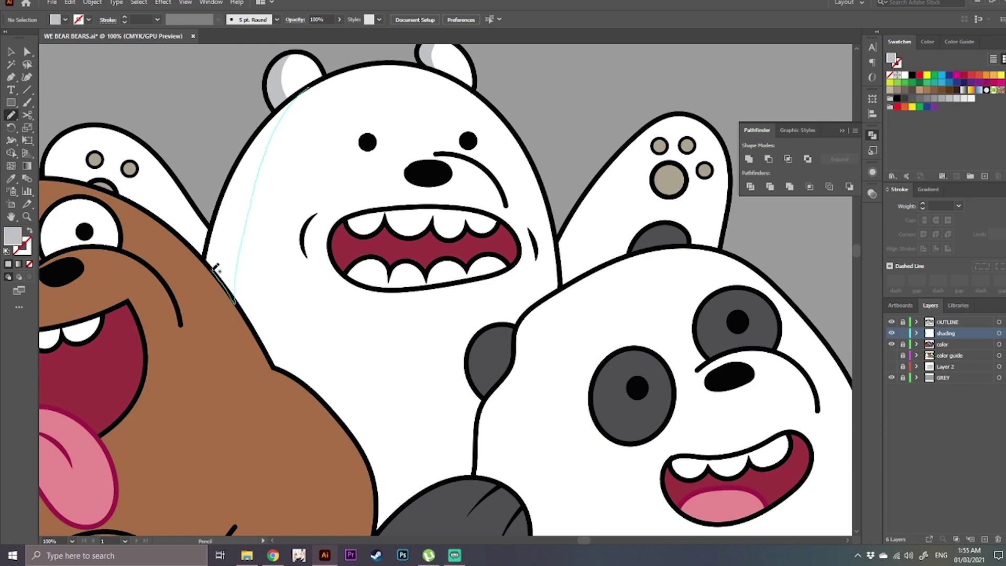
drag(243, 152, 309, 88)
ctrl+click(492, 74)
key(ctrl+z)
- Draw a closed grey shading shape along the left edge of the white bear's head down to the brown bear's outline
drag(271, 252, 285, 272)
key(ctrl+=)
mouse_move(202, 145)
mouse_down()
mouse_move(267, 276)
mouse_move(265, 238)
mouse_up()
drag(330, 102, 235, 257)
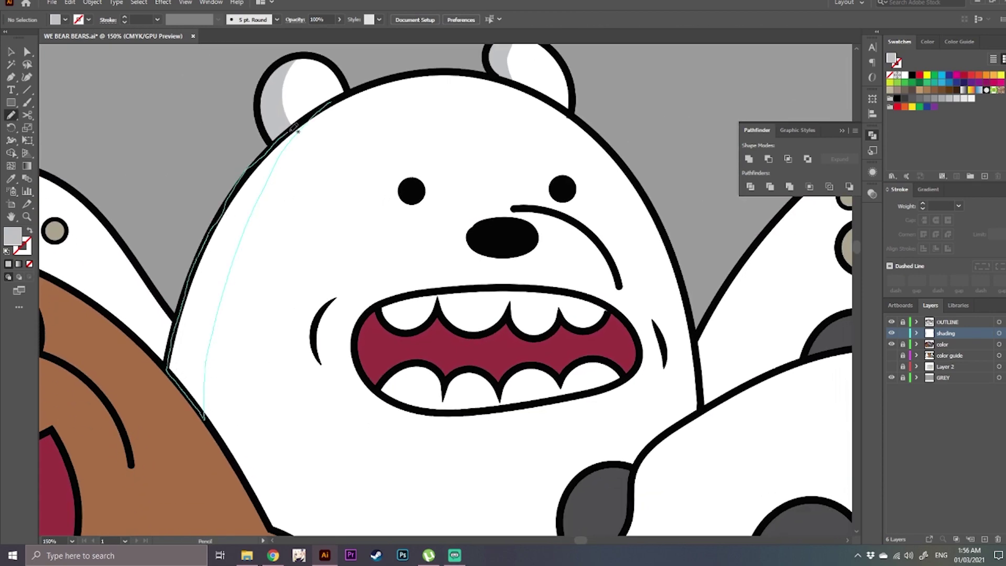
drag(297, 132, 330, 102)
drag(613, 120, 606, 99)
ctrl+click(606, 99)
- Draw a thin grey shading shape along the right edge of the white bear's raised paw above the panda
mouse_move(478, 196)
mouse_down()
mouse_move(359, 191)
mouse_move(298, 162)
mouse_up()
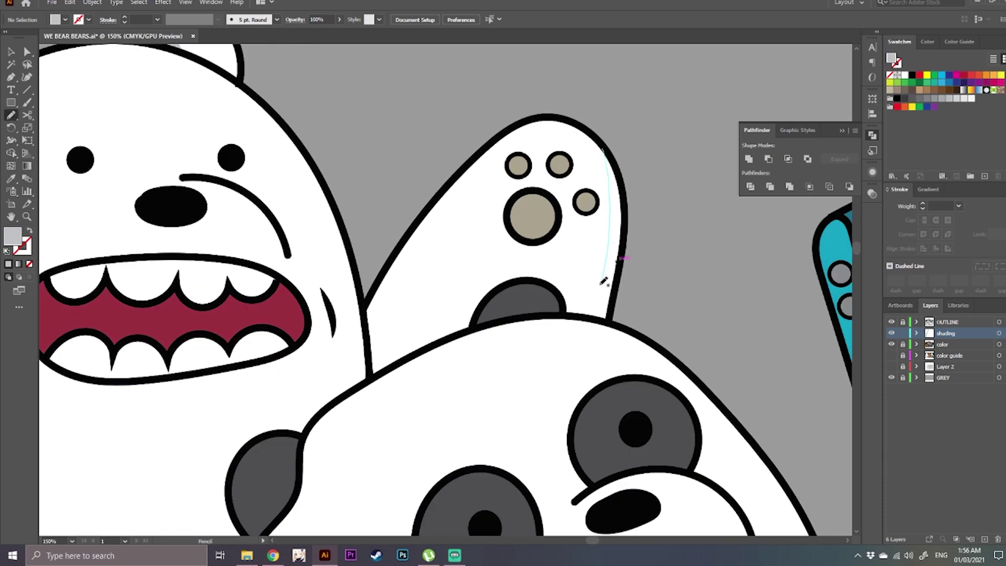
drag(617, 157, 618, 155)
key(ctrl+minus)
key(ctrl+minus)
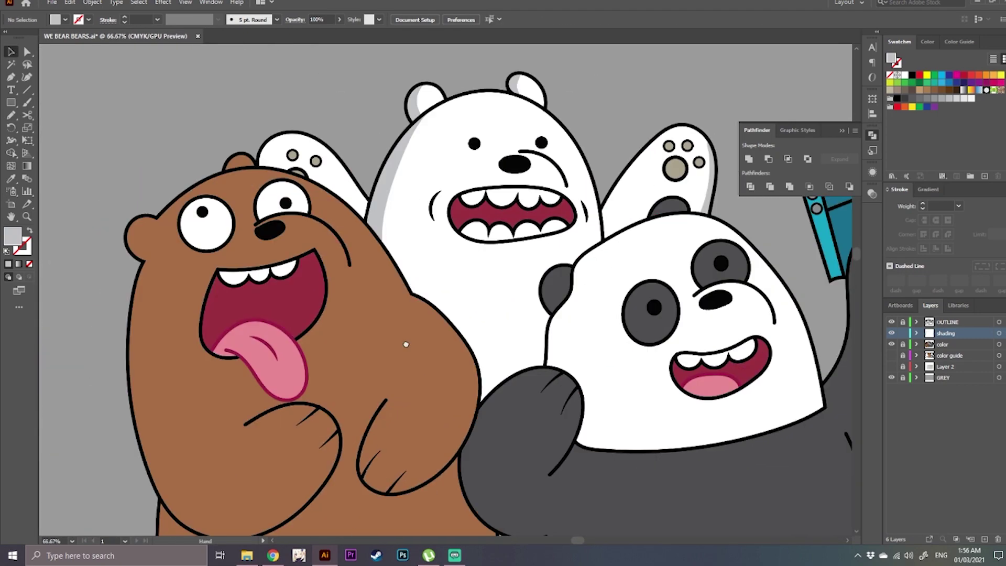
- Set the fill to a darker brown based on the colour sampled from the brown bear's body
key(i)
click(168, 314)
double_click(13, 235)
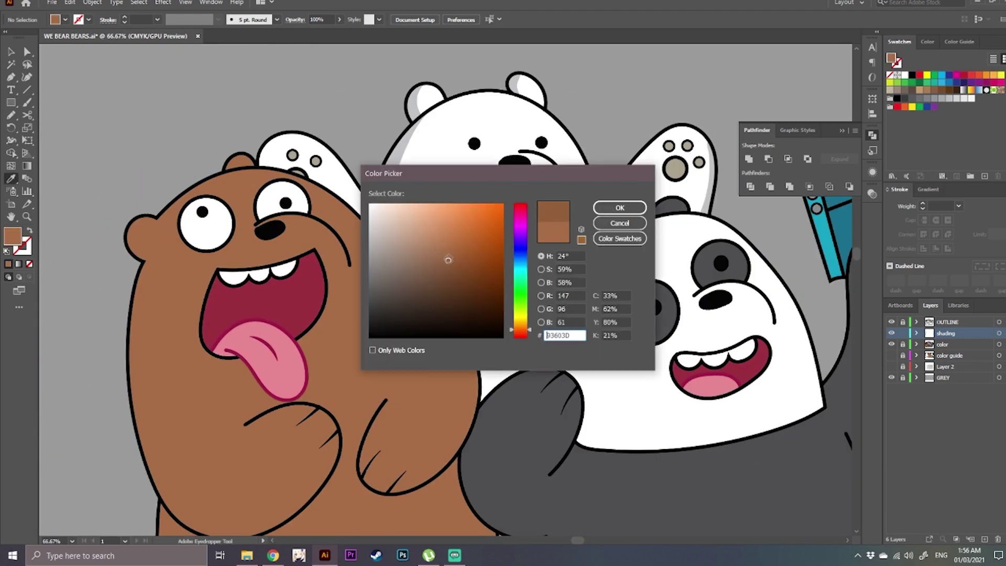
click(449, 266)
click(620, 207)
- Draw a dark brown pencil shading shape down the brown bear's left side, from the ear to the underside of its arm
mouse_move(186, 278)
mouse_down()
mouse_move(204, 271)
mouse_move(190, 226)
mouse_up()
key(n)
drag(334, 253, 337, 230)
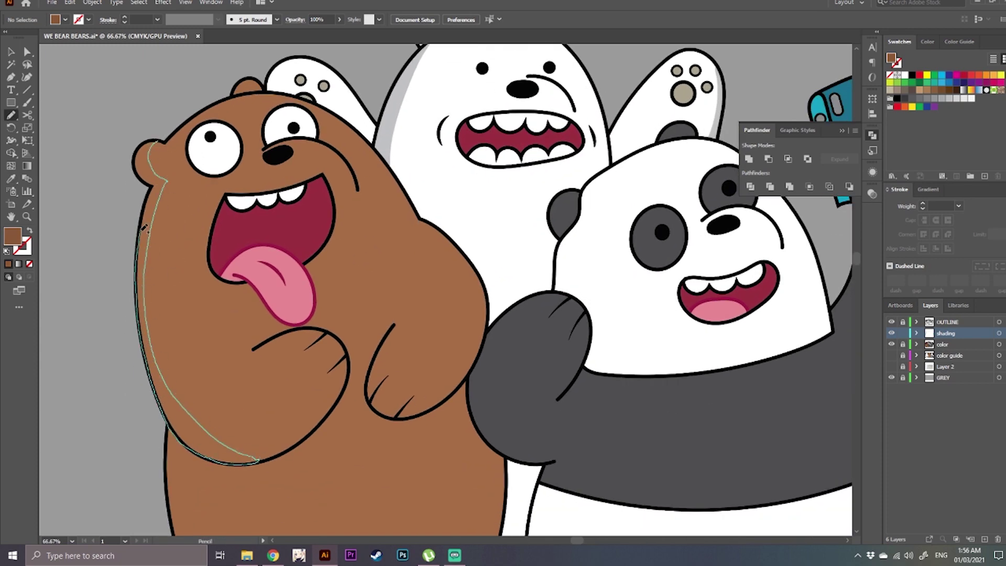
drag(138, 173, 157, 141)
ctrl+click(168, 101)
- Draw a dark brown pencil shading shape down the left edge of the brown bear's lower body and beneath its arm
drag(304, 464, 252, 327)
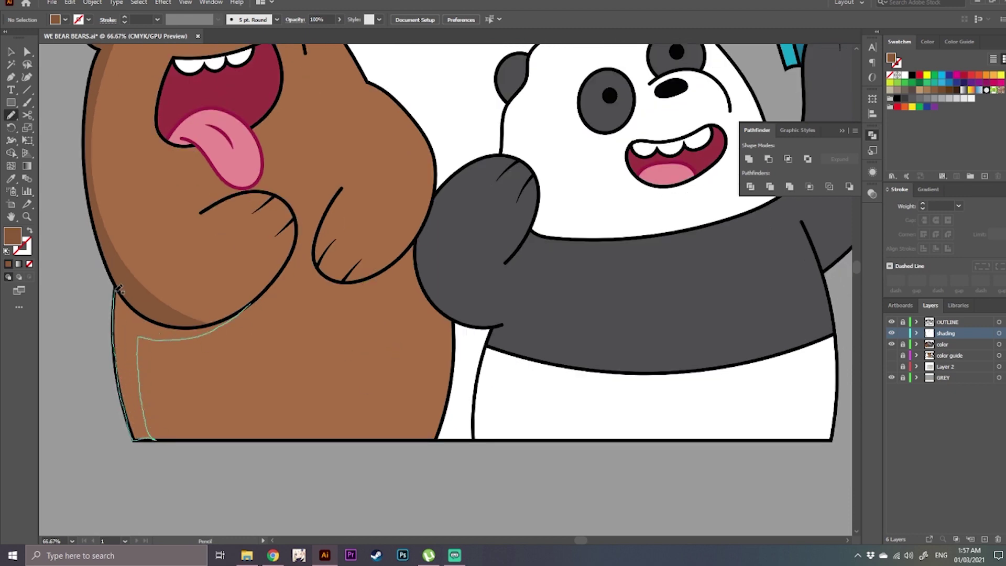
drag(255, 301, 253, 302)
ctrl+click(262, 474)
scroll(262, 474, down, 2)
scroll(272, 466, up, 1)
drag(375, 374, 314, 440)
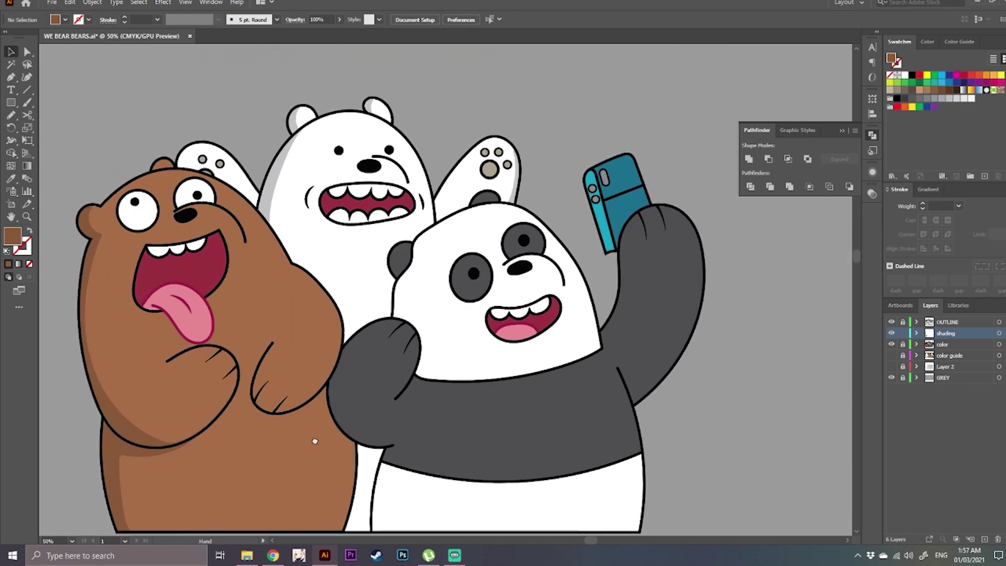
- Draw a small dark brown shading shape on the brown bear's rear ear
scroll(207, 231, up, 2)
drag(207, 230, 393, 290)
drag(260, 209, 286, 185)
key(v)
click(305, 148)
key(ctrl+0)
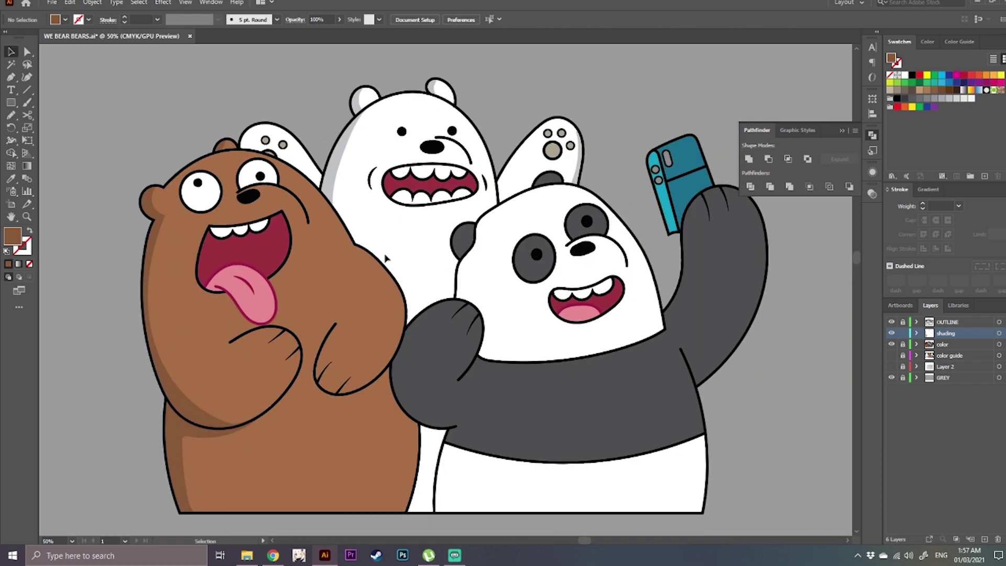
- Draw a thin dark brown shading shape beneath the brown bear's second arm, on the belly
scroll(359, 328, up, 1)
mouse_move(314, 398)
mouse_down()
mouse_move(309, 376)
mouse_move(276, 361)
mouse_up()
mouse_move(304, 320)
mouse_down()
mouse_move(325, 333)
mouse_move(305, 320)
mouse_up()
key(v)
click(379, 403)
scroll(380, 404, down, 2)
scroll(368, 402, up, 2)
mouse_move(368, 403)
mouse_down()
mouse_move(384, 401)
mouse_move(397, 455)
mouse_up()
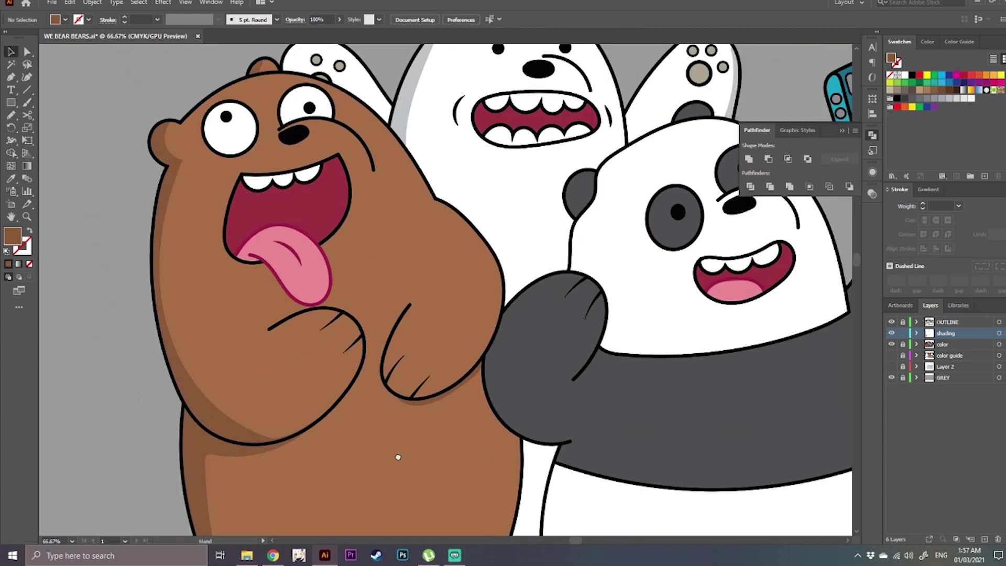
- Set the fill to a near-black shade based on the grey sampled from the panda's body
scroll(403, 325, down, 1)
scroll(368, 399, down, 1)
scroll(369, 400, up, 1)
drag(368, 399, 258, 428)
scroll(179, 444, up, 1)
scroll(446, 354, down, 1)
drag(446, 354, 242, 353)
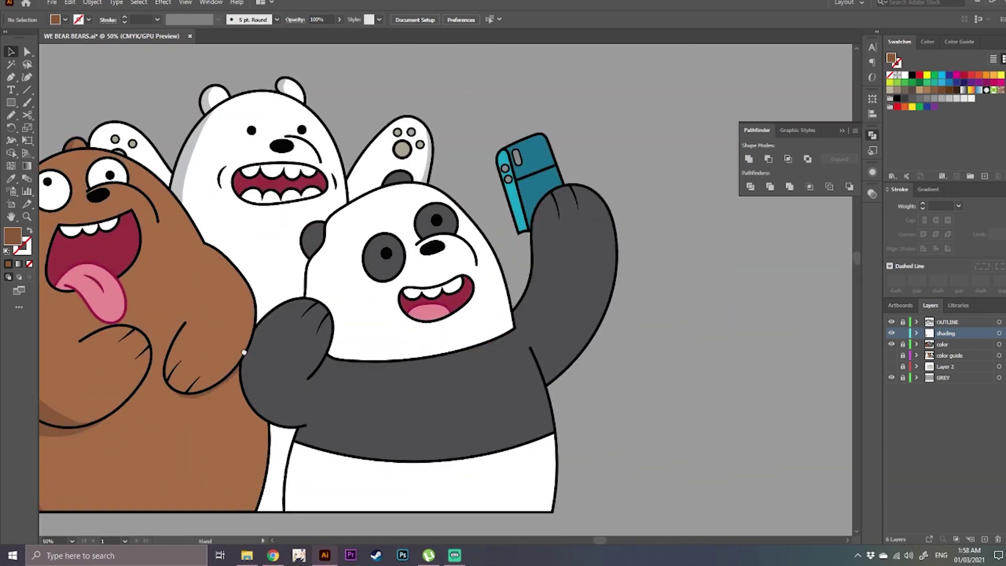
scroll(336, 372, down, 1)
scroll(355, 381, up, 1)
key(i)
click(355, 381)
double_click(13, 236)
click(371, 325)
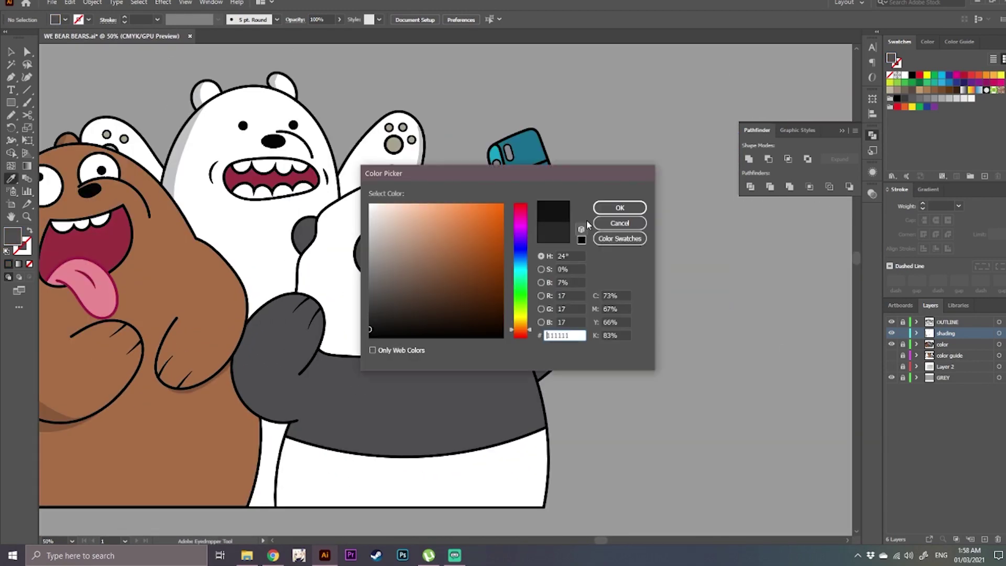
click(620, 207)
- Draw a closed pencil shading shape along the outer edge of the panda's bent arm, from the paw to the elbow
key(n)
scroll(314, 262, down, 3)
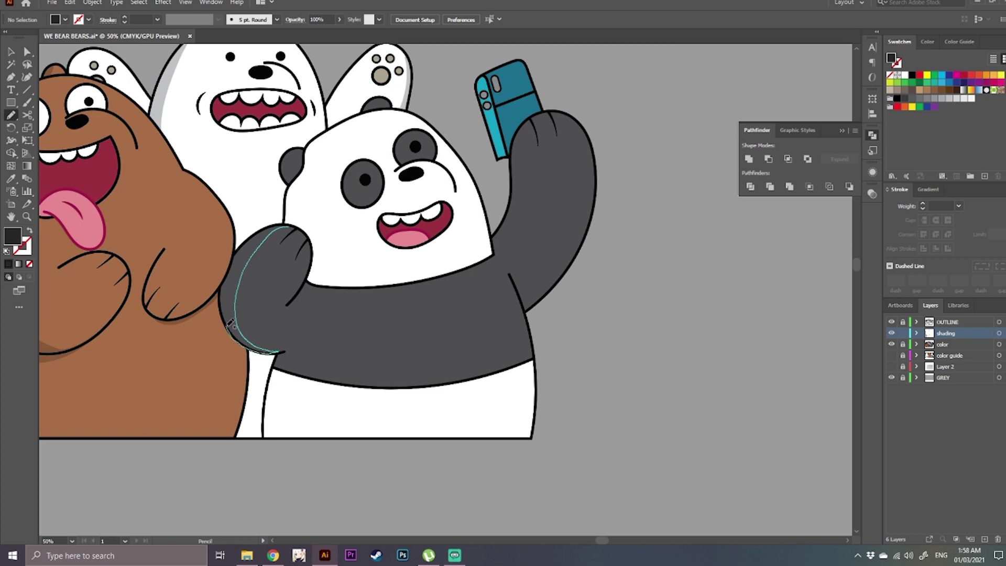
drag(236, 251, 284, 226)
ctrl+click(304, 335)
- Recolour the panda's arm shading to a slightly darker tone of the body grey, sampling the body colour first
scroll(303, 340, up, 1)
ctrl+click(246, 309)
key(i)
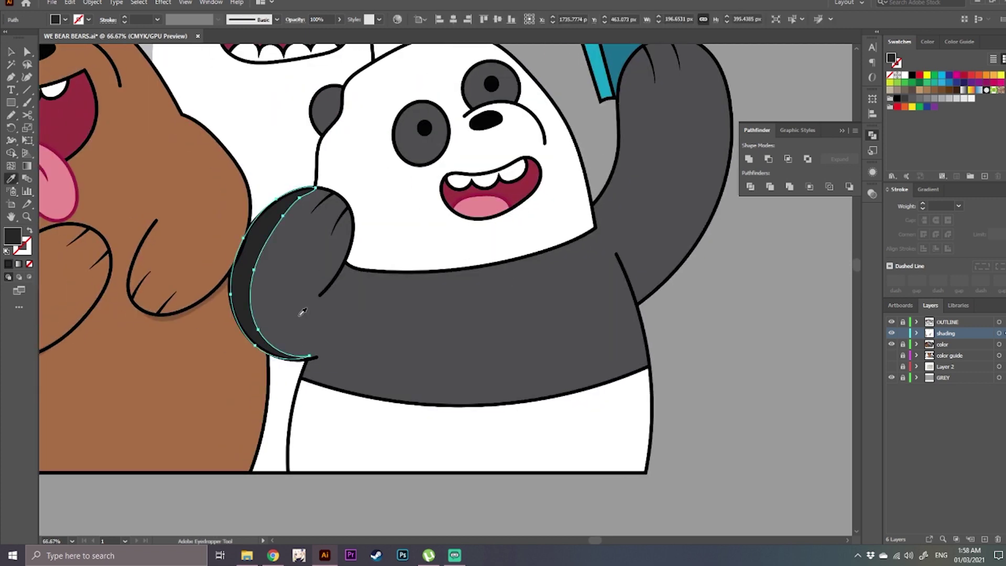
click(301, 315)
double_click(12, 235)
click(371, 320)
click(620, 208)
- Draw a dark grey pencil shading shape along the outer edge of the panda's ear beside the white bear's body
key(n)
scroll(422, 427, up, 4)
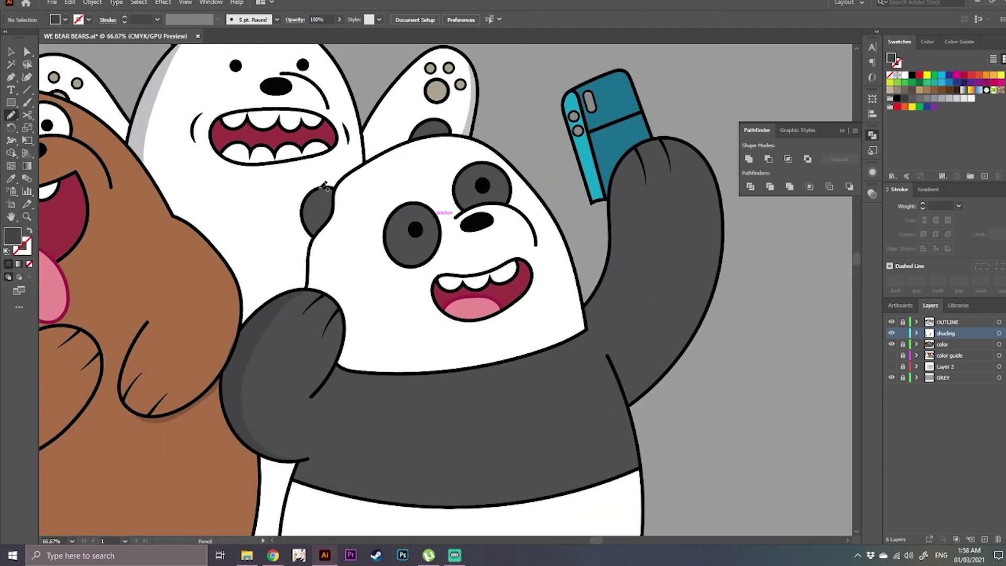
drag(305, 221, 309, 230)
scroll(414, 282, up, 2)
key(ctrl+=)
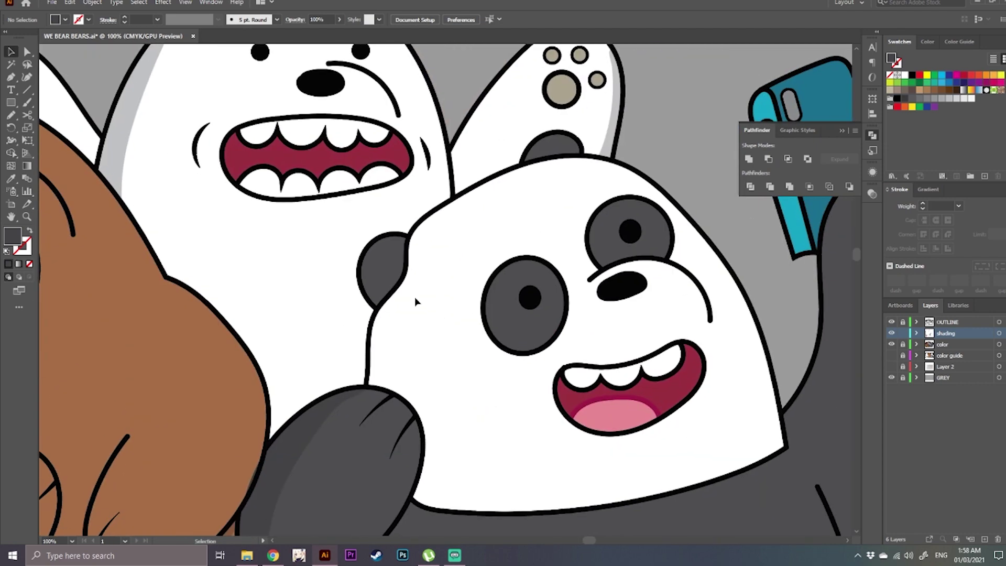
key(i)
key(n)
mouse_move(389, 236)
mouse_down()
mouse_move(383, 267)
mouse_move(385, 238)
mouse_up()
scroll(531, 158, up, 1)
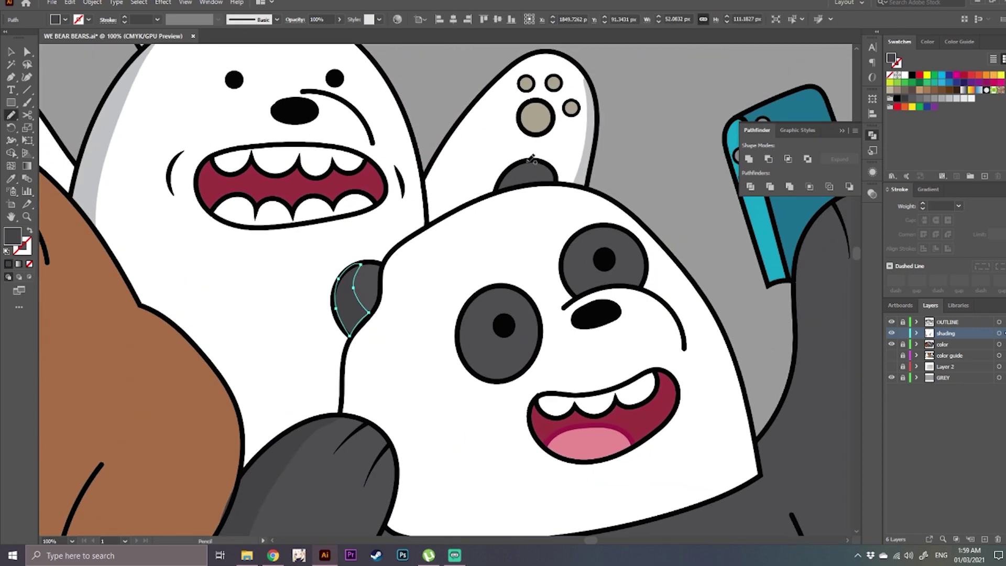
- Draw a dark grey shading shape on the panda's other ear, in front of the white bear's raised paw
drag(508, 171, 534, 160)
key(v)
click(667, 150)
- Examine the finished shading across the three bears and the phone
key(ctrl+-)
mouse_move(485, 376)
mouse_down()
mouse_move(514, 252)
mouse_move(475, 182)
mouse_up()
key(ctrl+-)
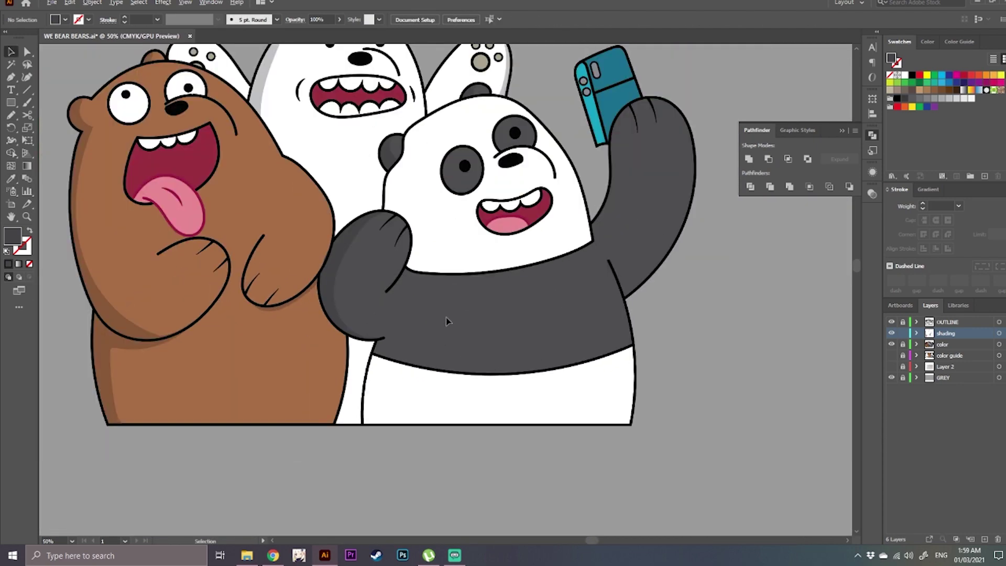
drag(365, 291, 392, 359)
scroll(524, 319, down, 2)
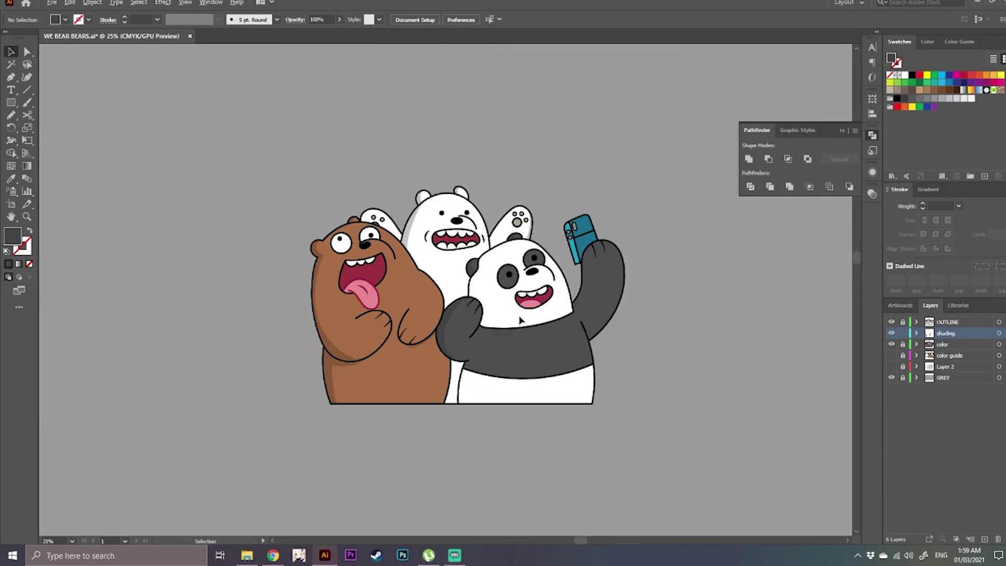
scroll(522, 318, up, 2)
drag(495, 304, 491, 342)
scroll(491, 344, down, 1)
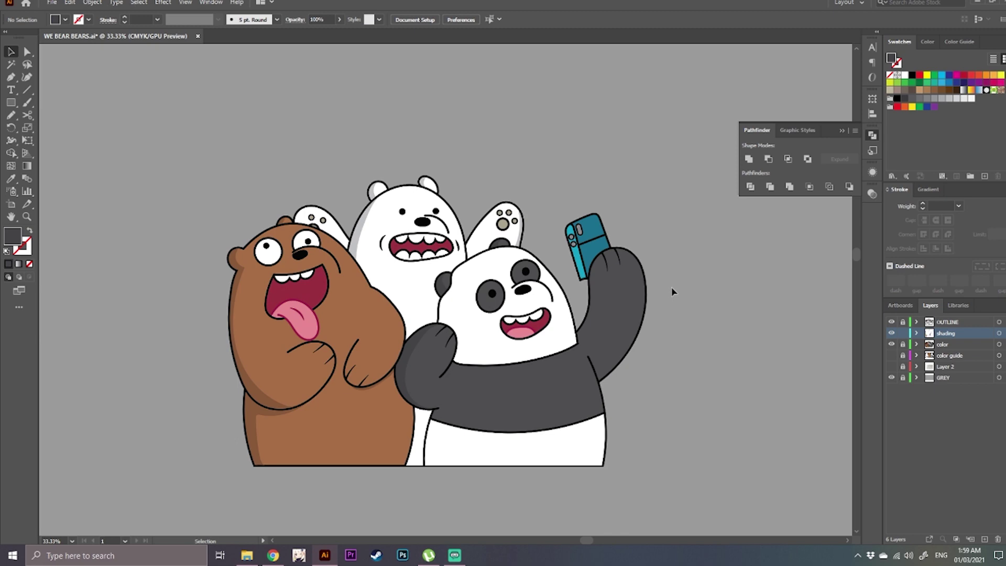
scroll(410, 315, up, 1)
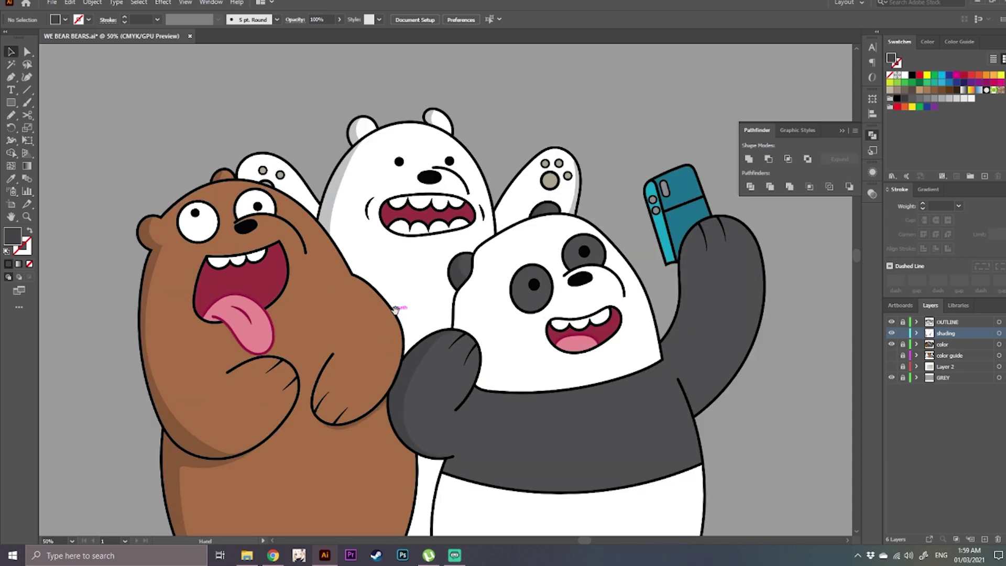
drag(396, 309, 384, 270)
scroll(387, 275, down, 1)
scroll(482, 212, up, 1)
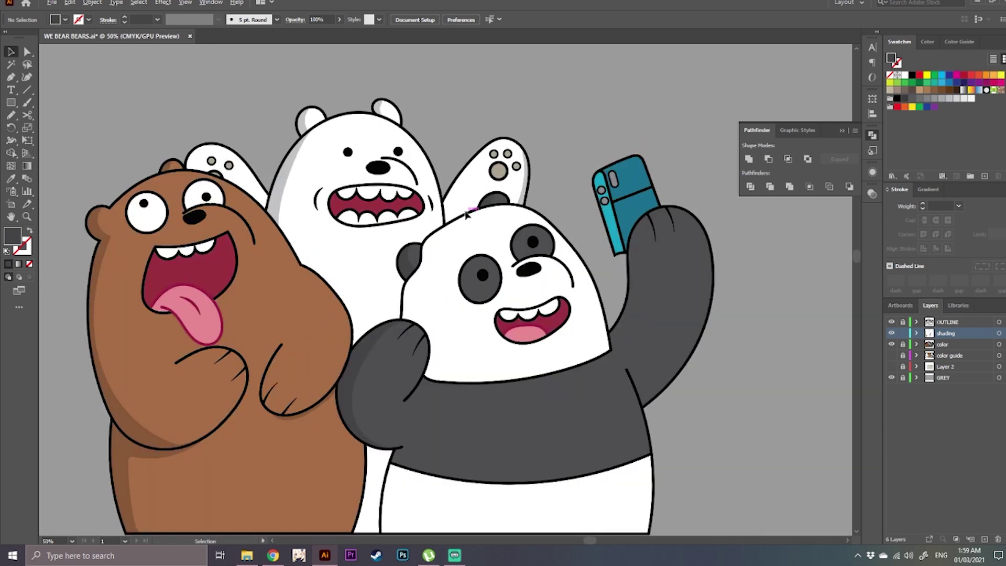
scroll(493, 215, down, 1)
drag(555, 202, 563, 257)
scroll(561, 246, up, 1)
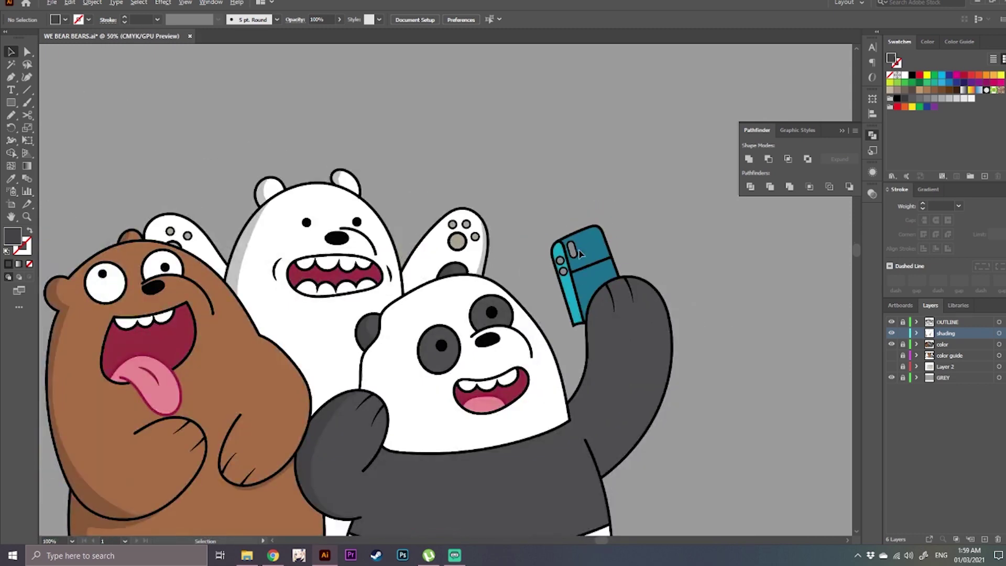
scroll(515, 285, down, 1)
drag(575, 288, 570, 313)
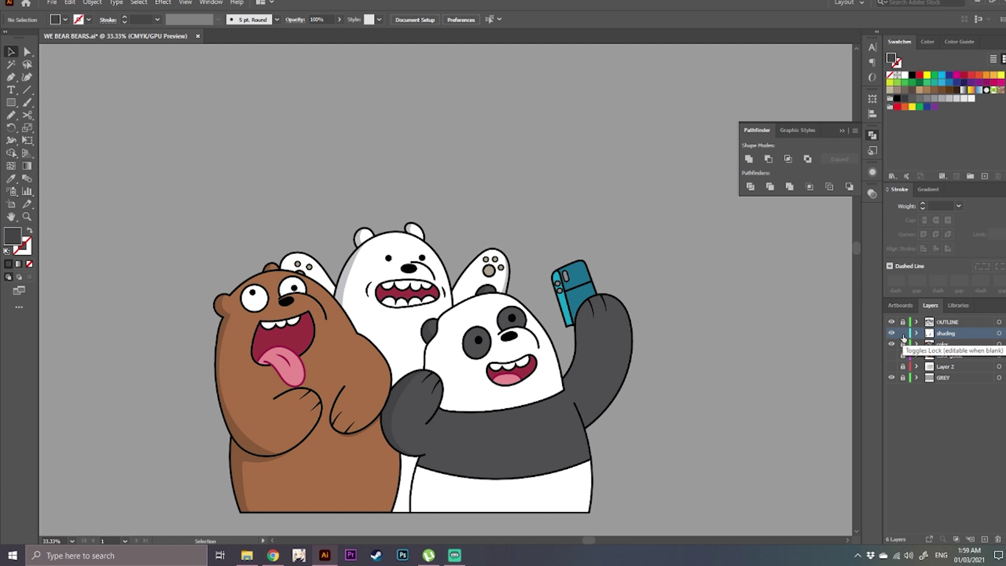
- Unlock the color and OUTLINE layers alongside the shading layer
click(902, 335)
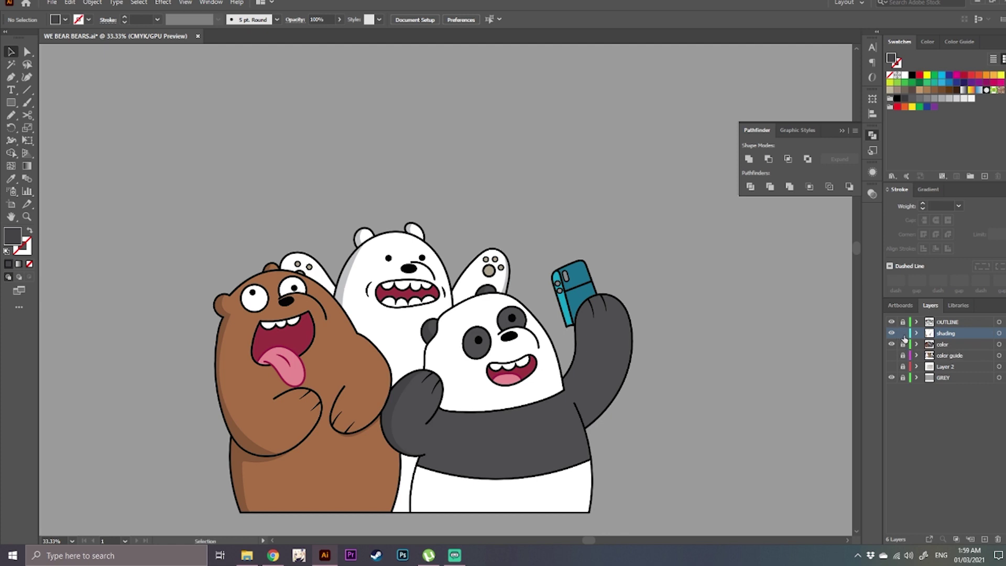
click(901, 345)
click(999, 321)
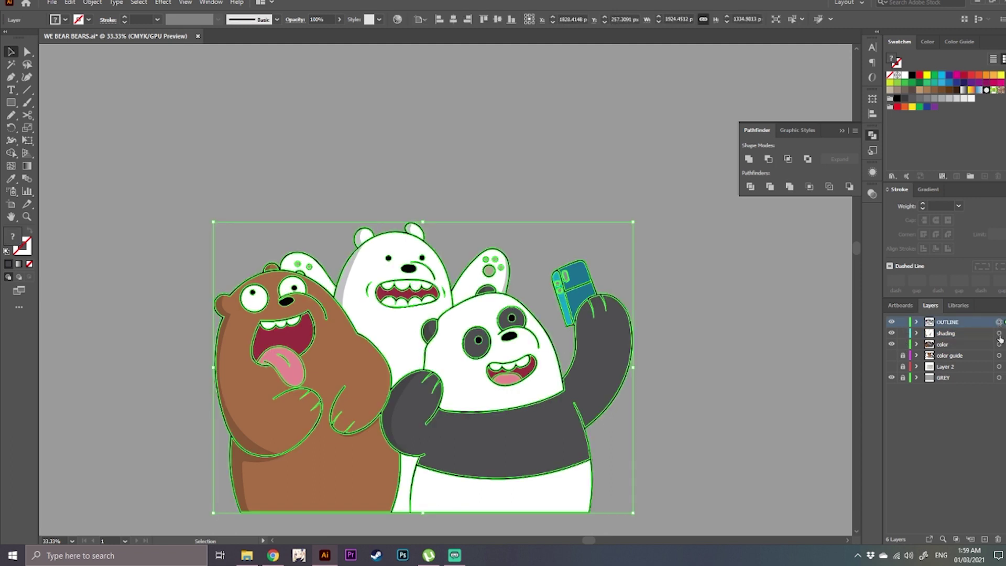
shift+click(998, 334)
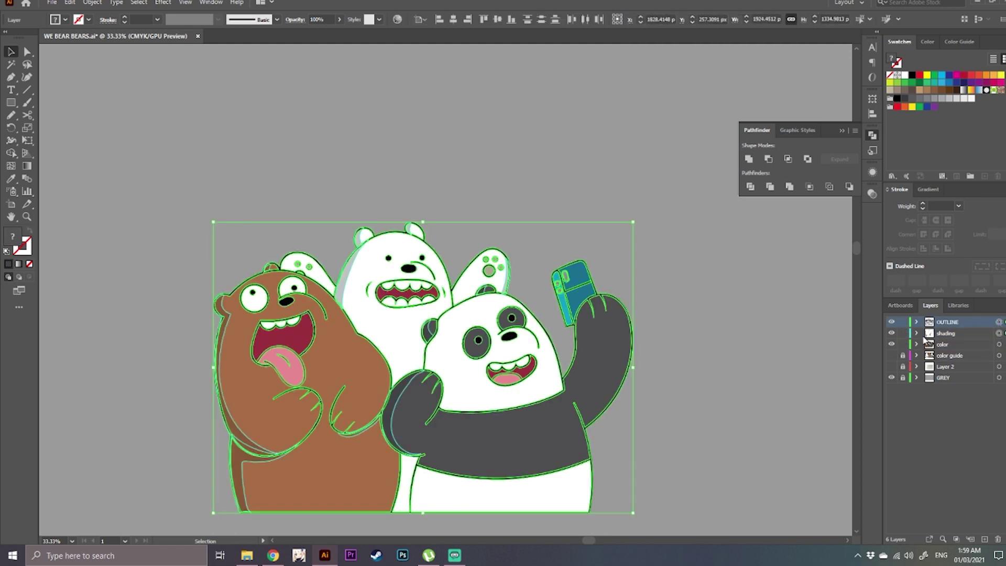
click(902, 322)
click(729, 325)
click(902, 322)
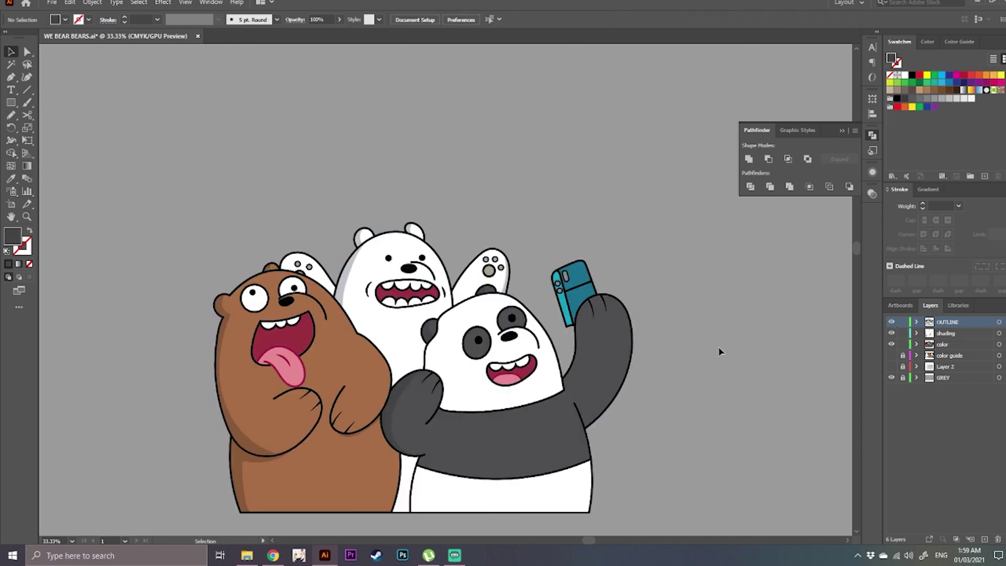
- Select all the bear artwork on the unlocked layers and apply Expand Appearance and Expand
scroll(652, 298, down, 1)
drag(653, 262, 619, 230)
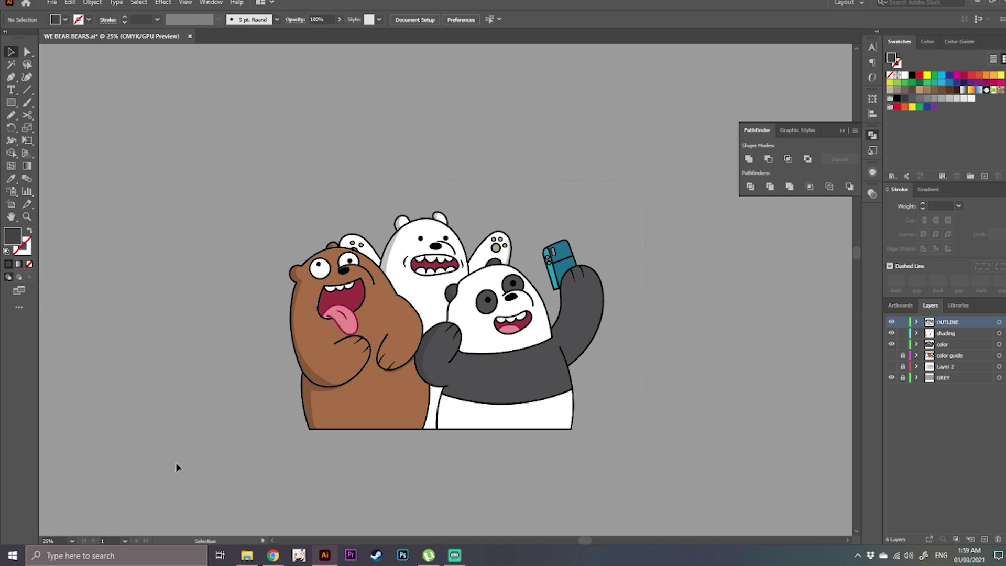
key(ctrl+a)
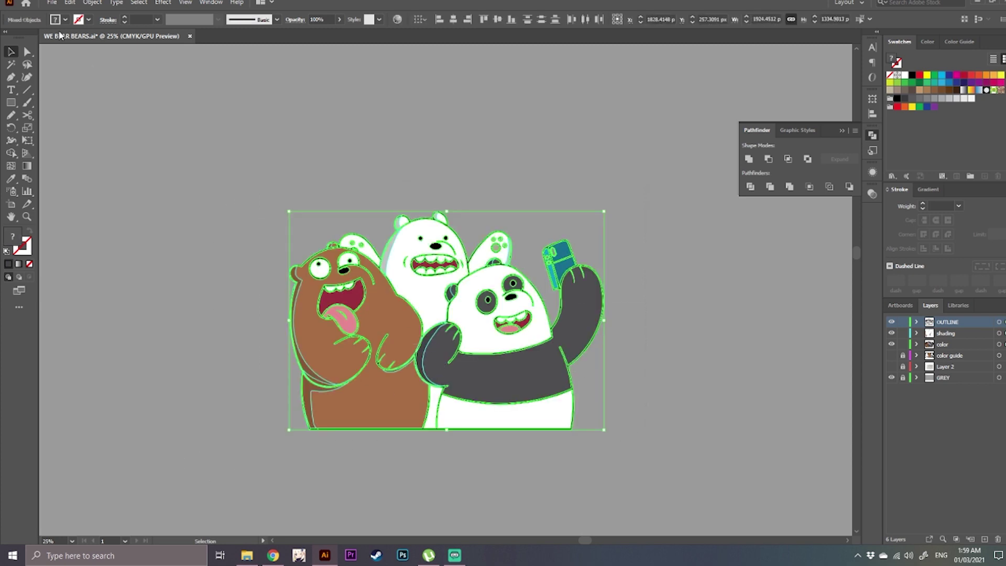
click(92, 3)
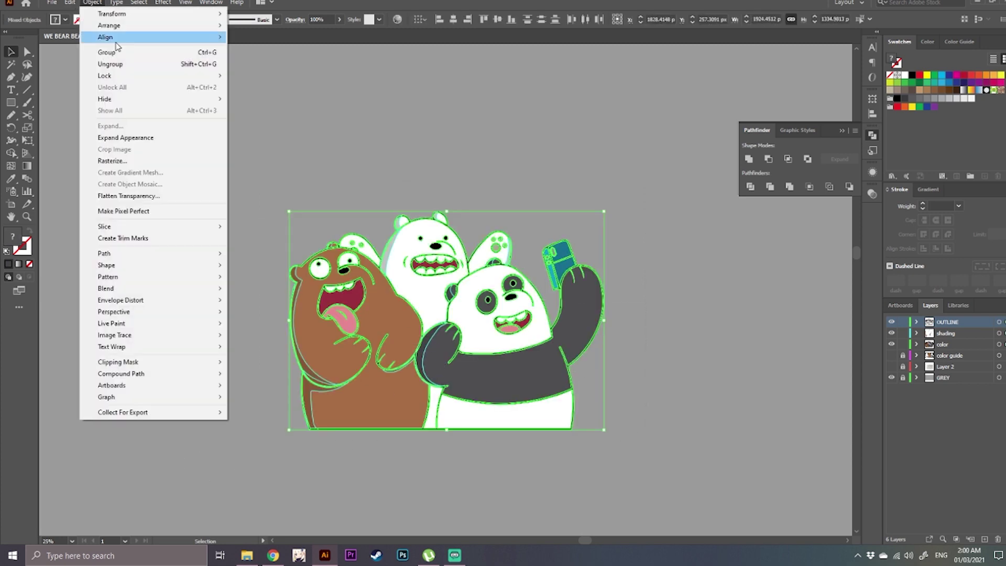
click(121, 138)
click(92, 2)
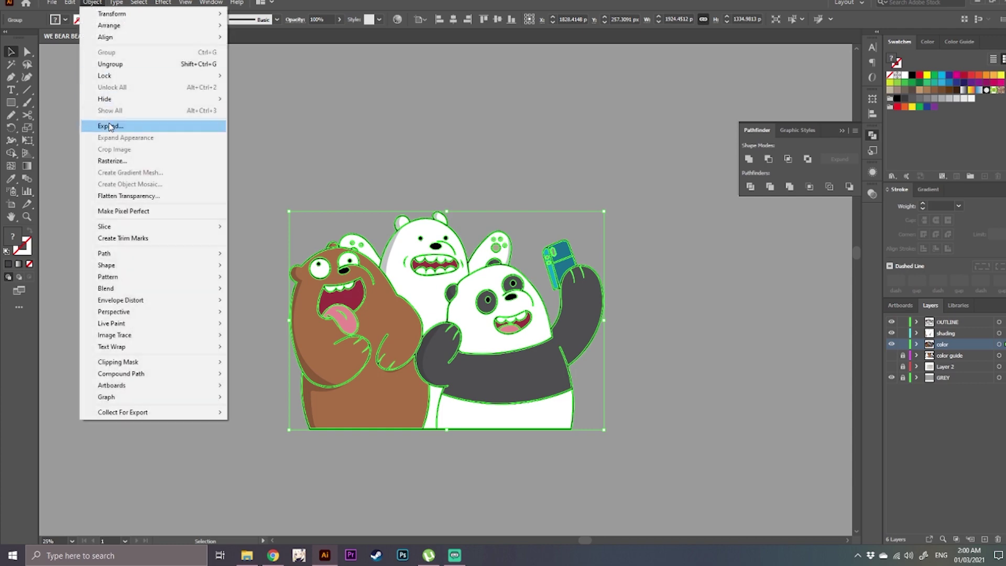
click(110, 126)
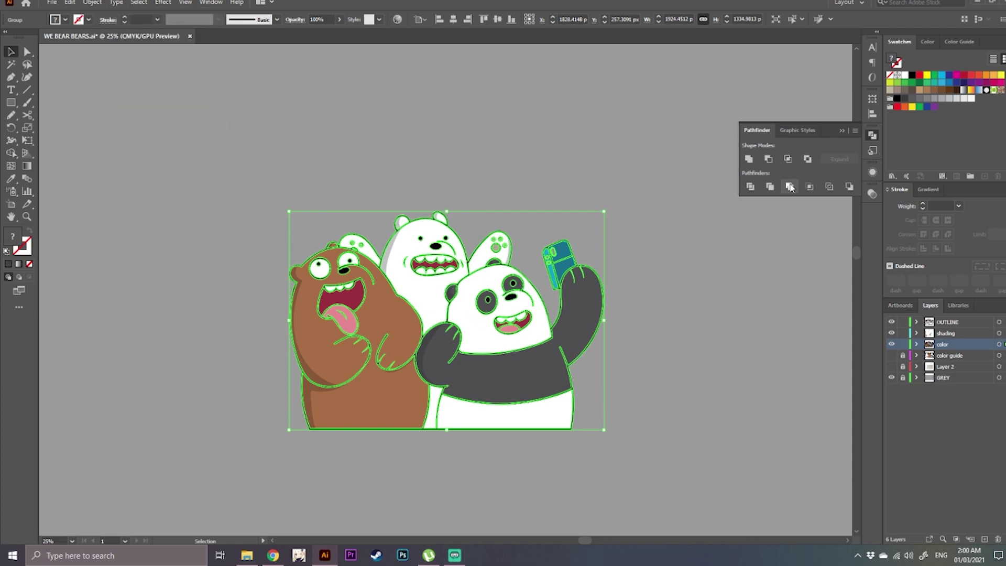